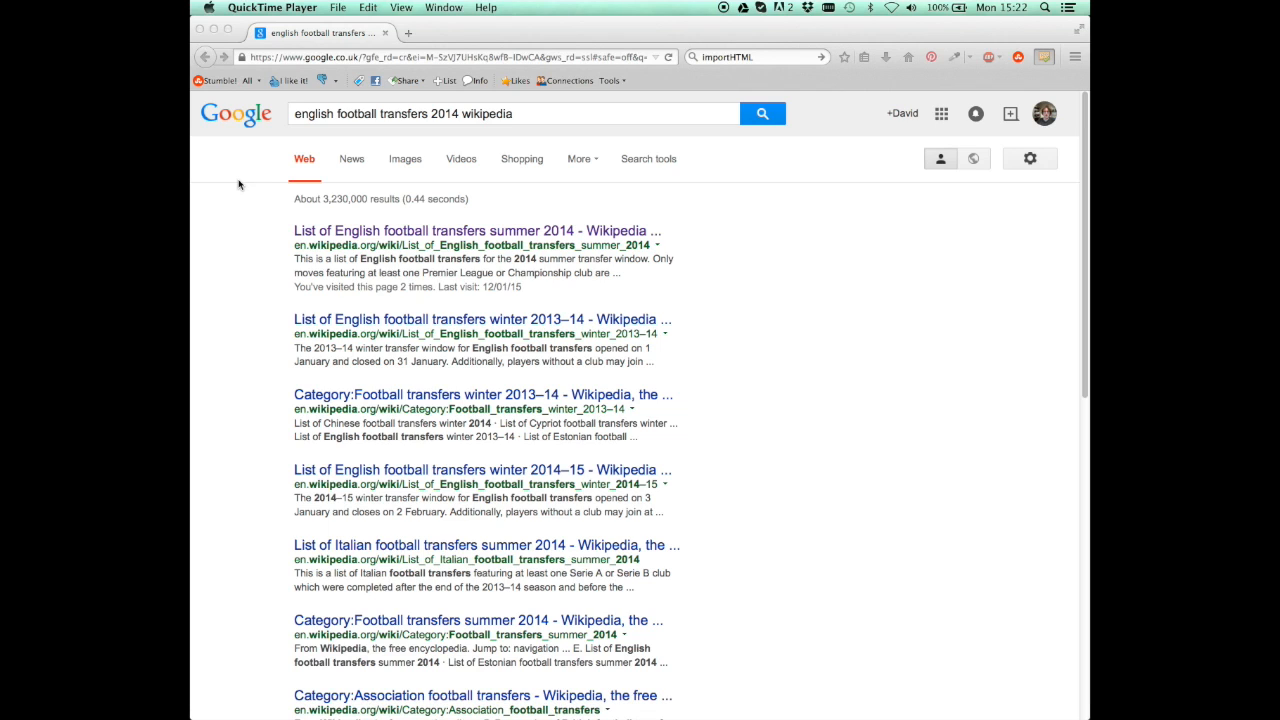
# - Open the Wikipedia article "List of English football transfers summer 2014" from the Google search results
pyautogui.click(297, 113)
pyautogui.doubleClick(329, 114)
pyautogui.moveTo(329, 114); pyautogui.dragTo(510, 114)
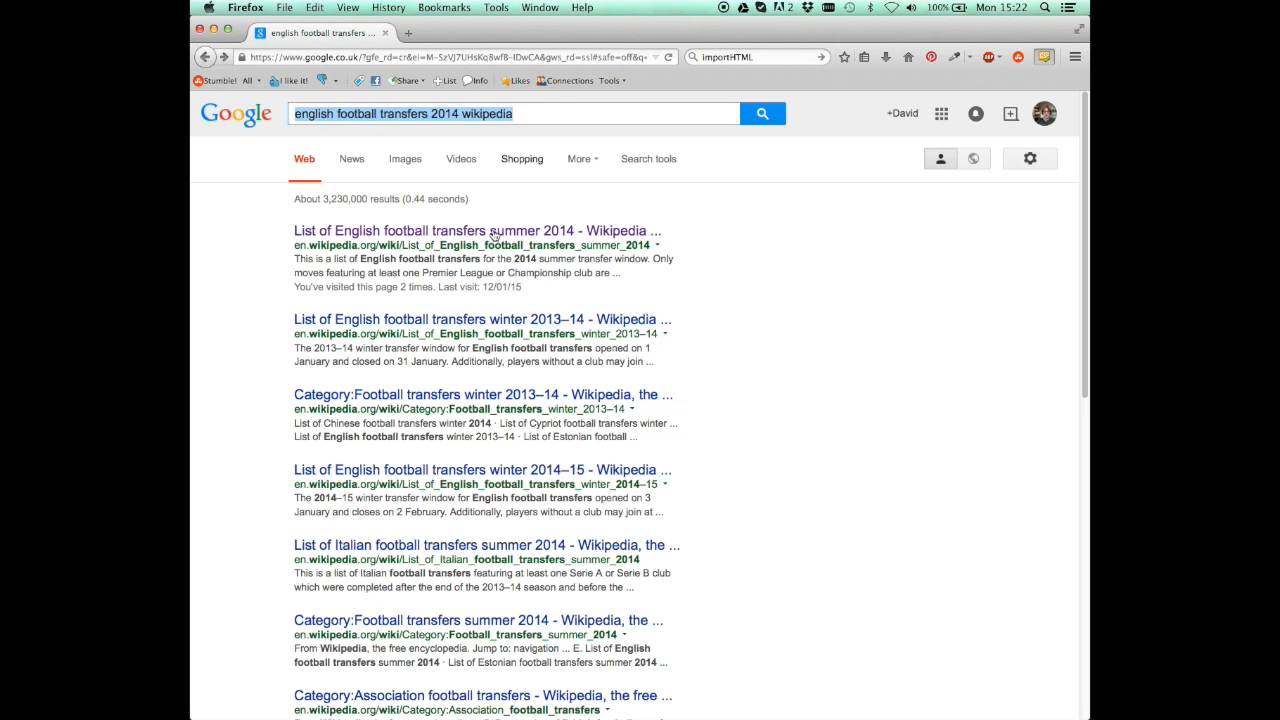
pyautogui.click(420, 231)
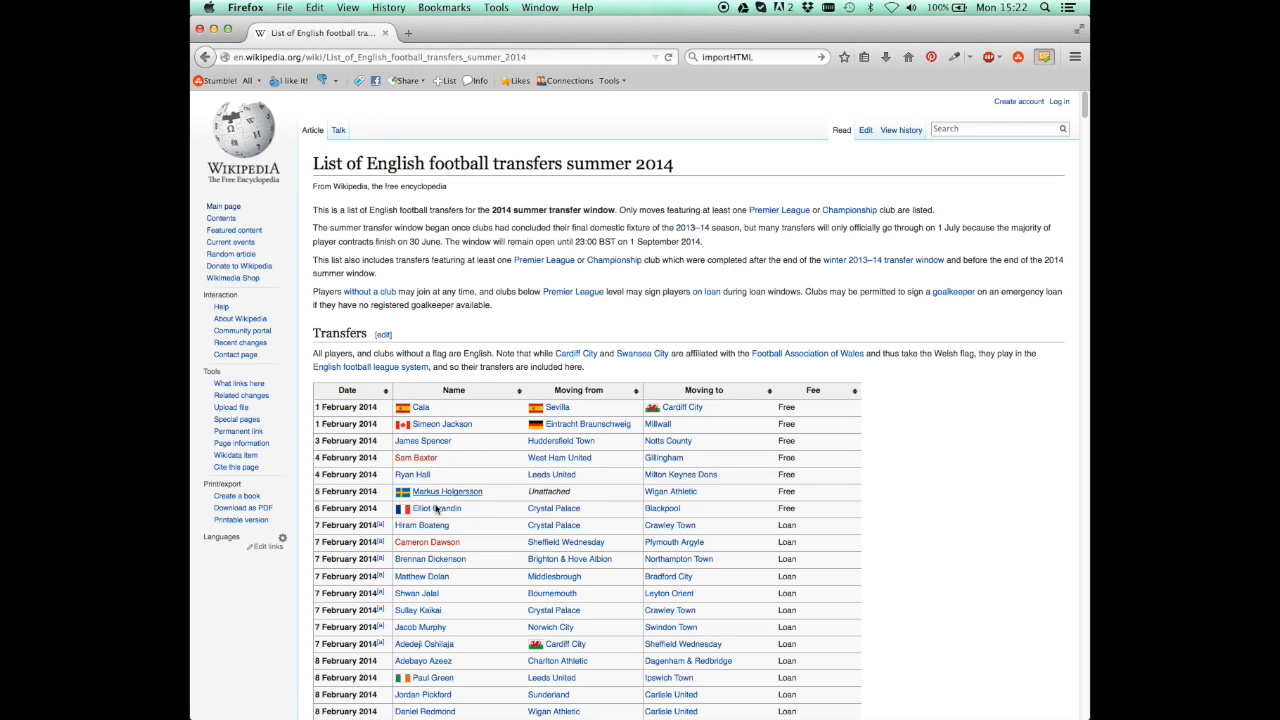
# - Go to Google Sheets in a new browser tab and create a blank spreadsheet
pyautogui.click(409, 35)
pyautogui.write('google spreadsheets')
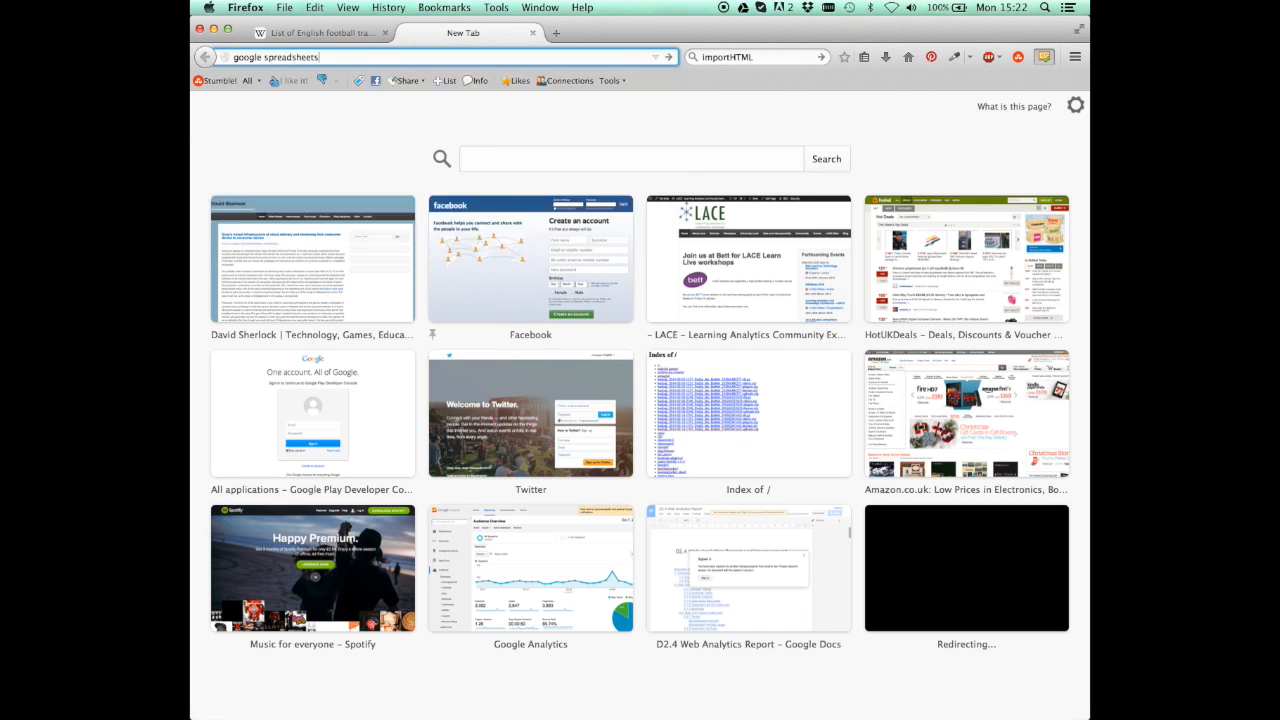
pyautogui.press('Return')
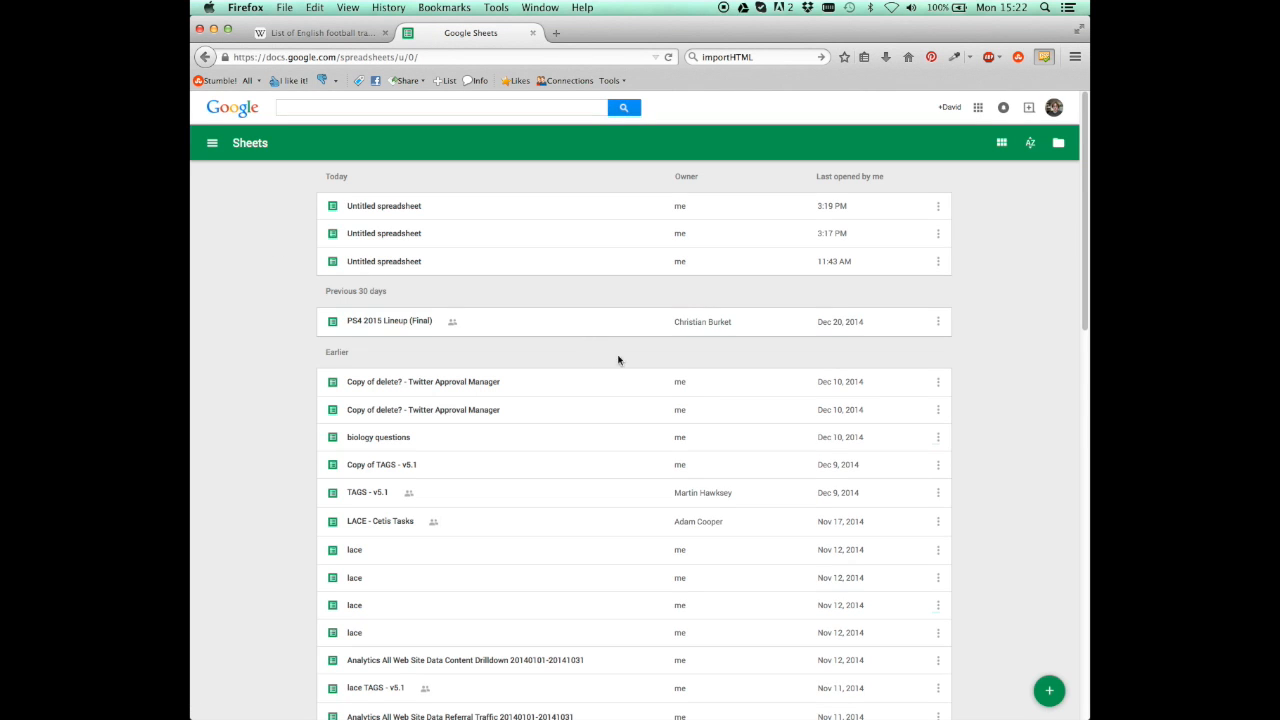
pyautogui.click(1056, 689)
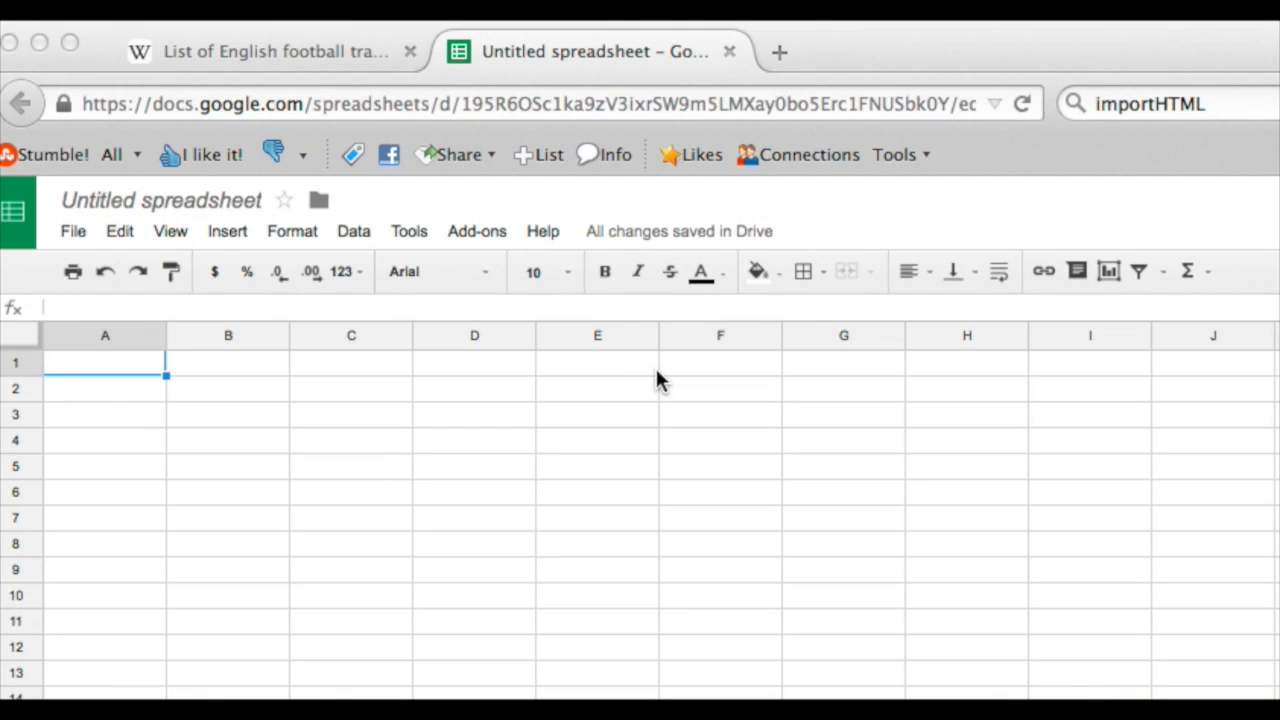
# - Start an IMPORTHTML formula in cell A1 using the suggested function
pyautogui.click(194, 300)
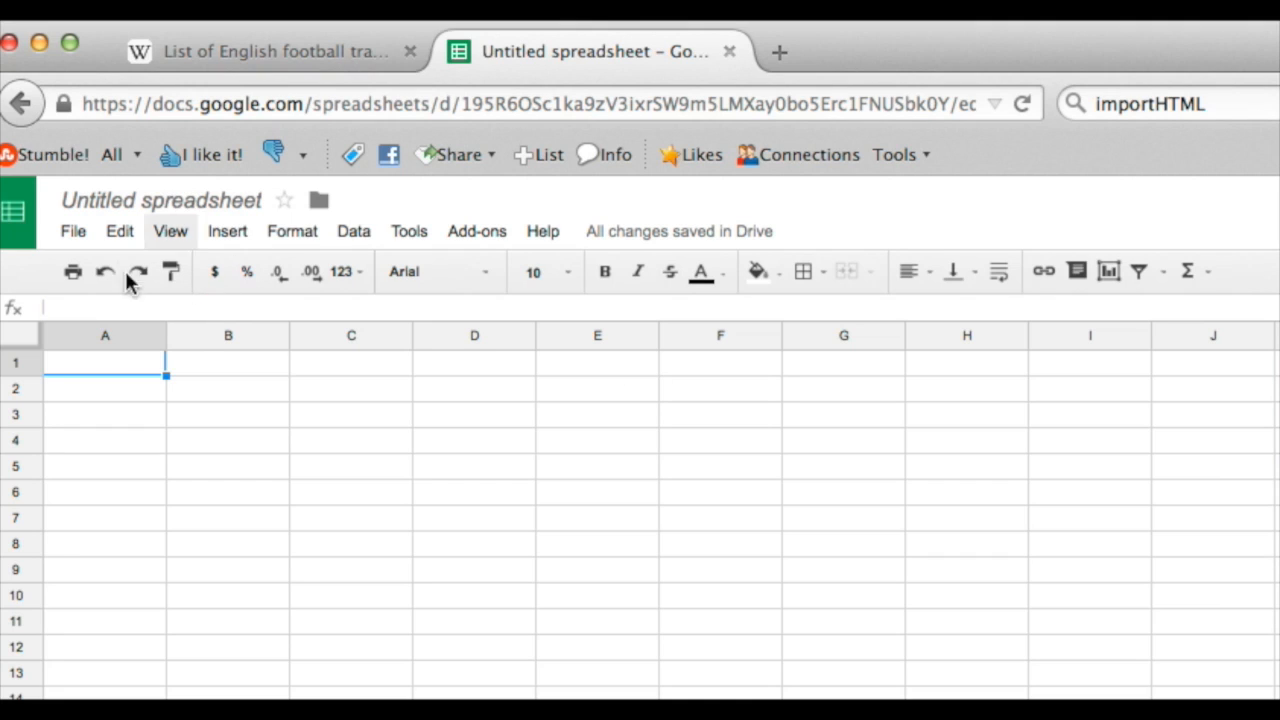
pyautogui.click(71, 308)
pyautogui.click(74, 368)
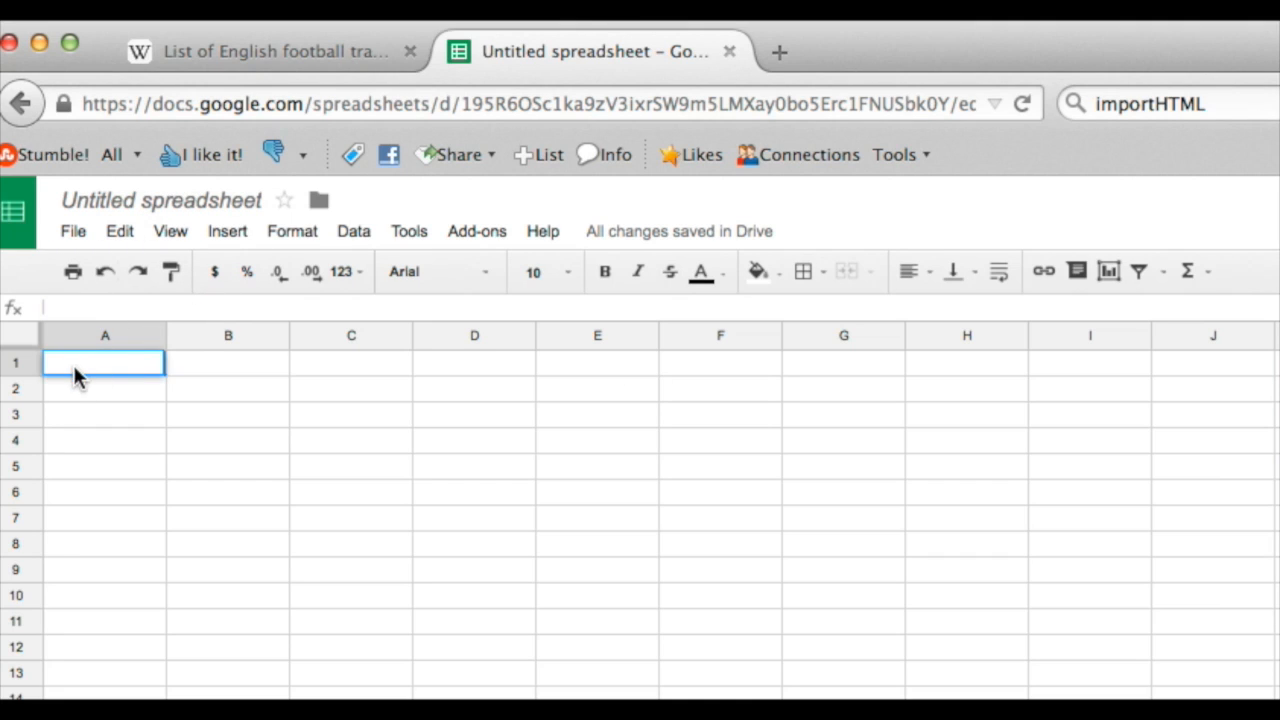
pyautogui.click(91, 309)
pyautogui.write('=')
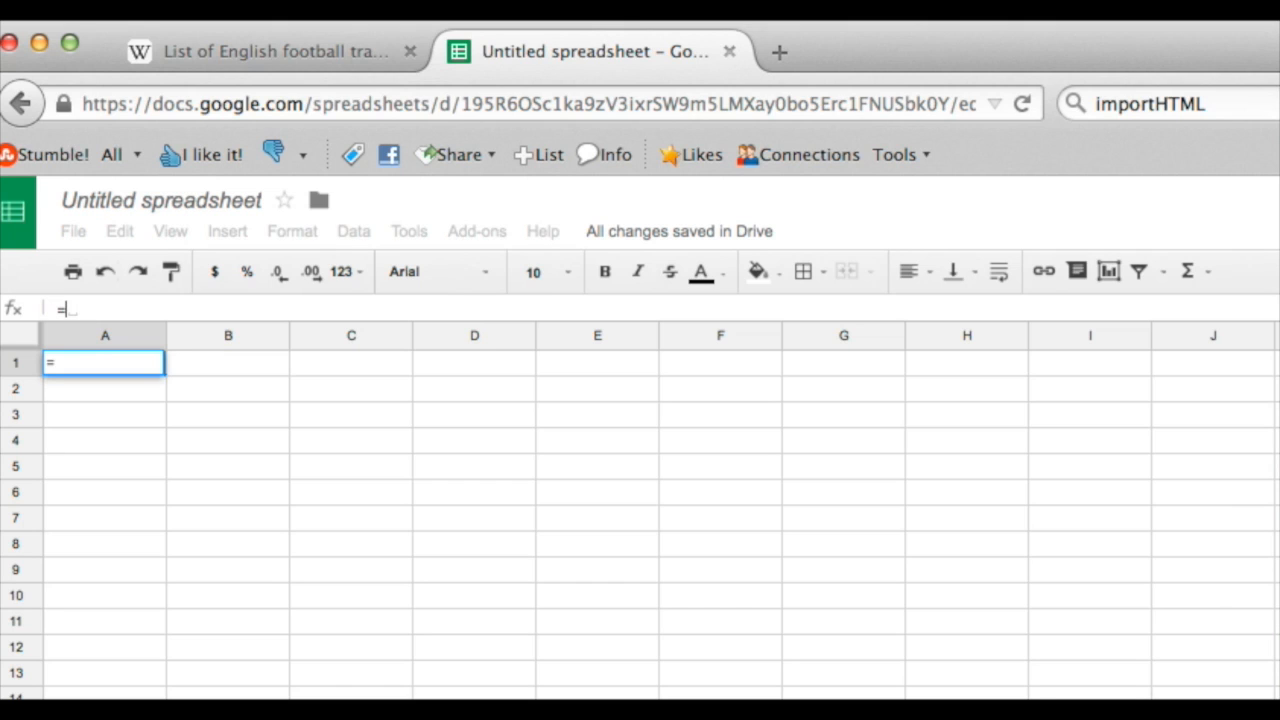
pyautogui.write('impor')
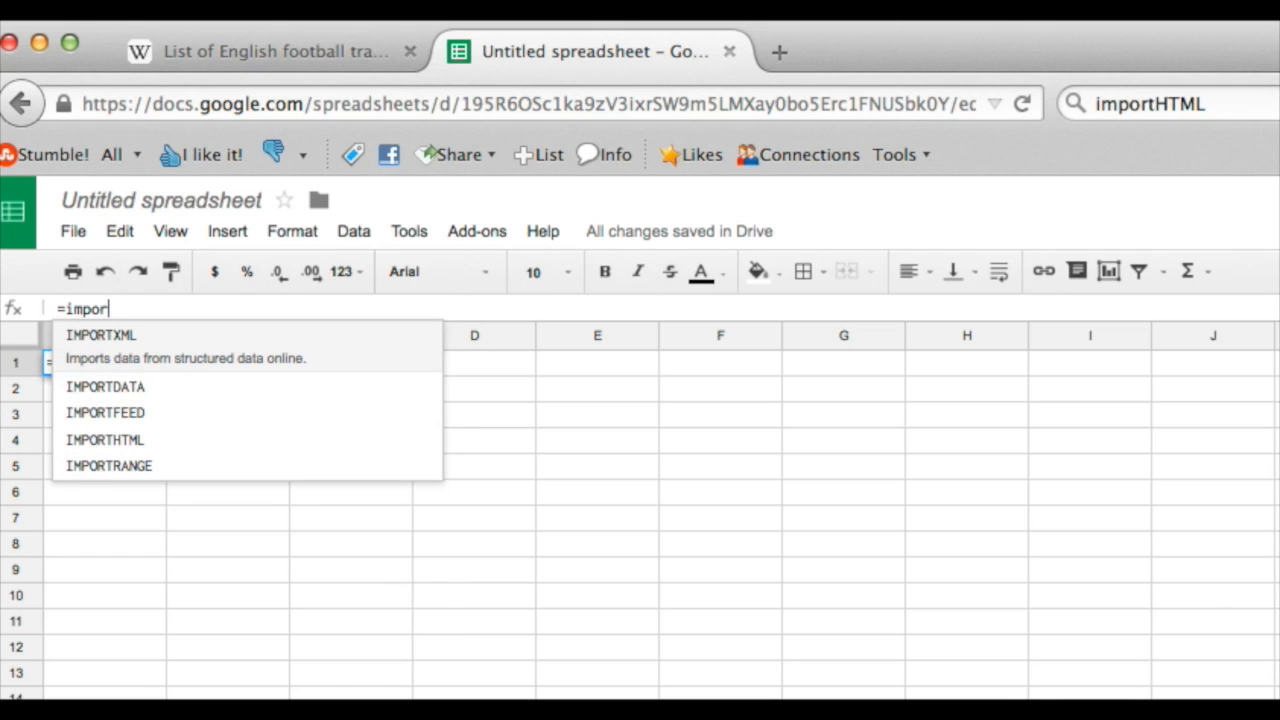
pyautogui.write('thtml')
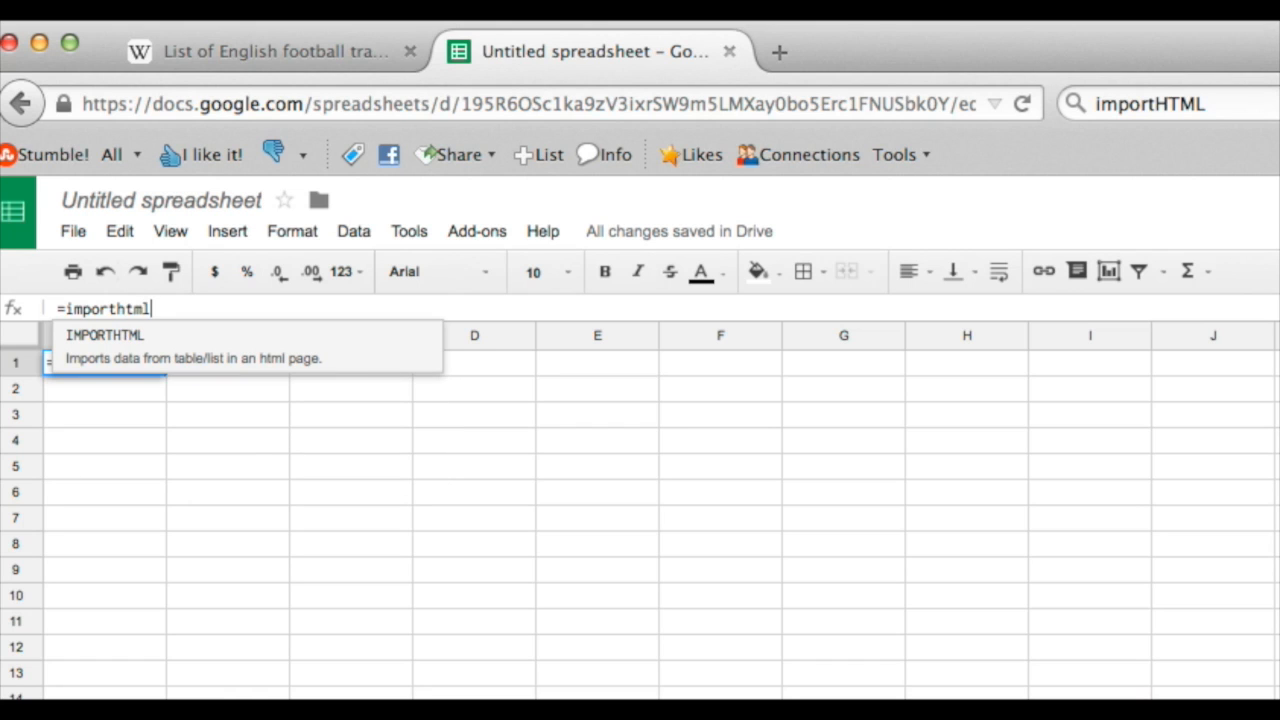
pyautogui.click(128, 360)
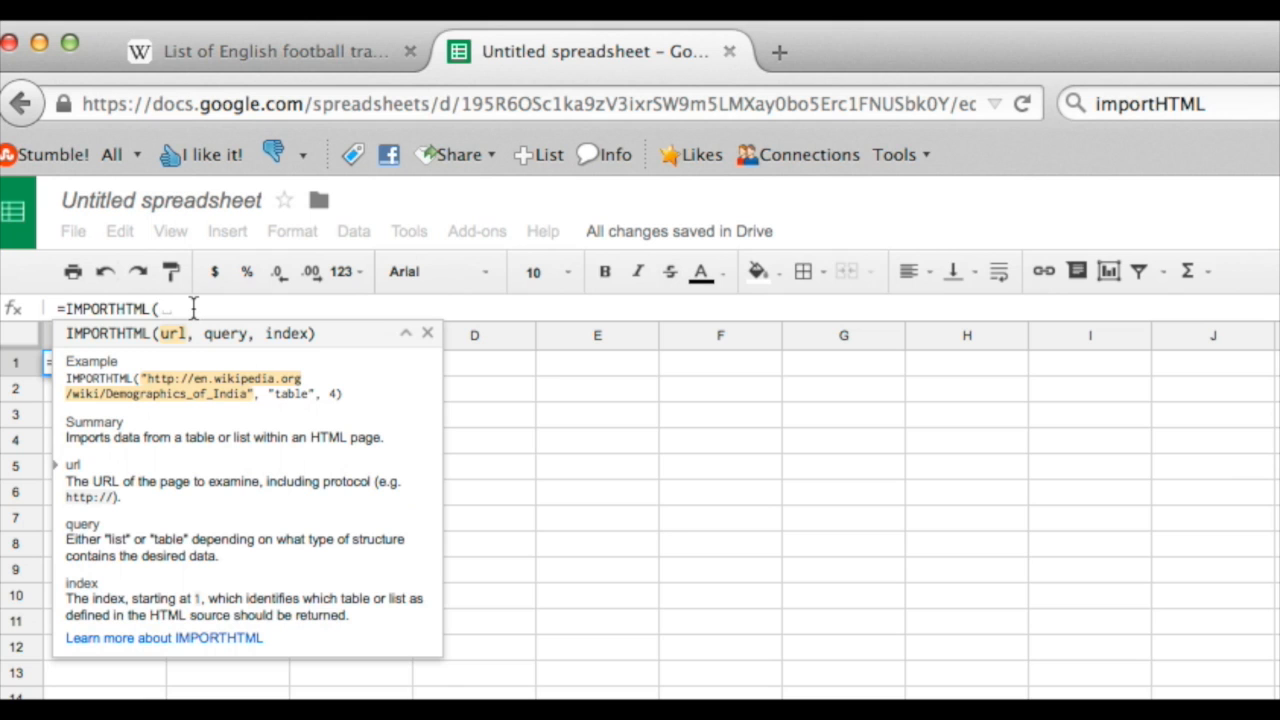
# - Copy the address of the Wikipedia transfers article and enter it in double quotes as the formula's url argument
pyautogui.write('" "')
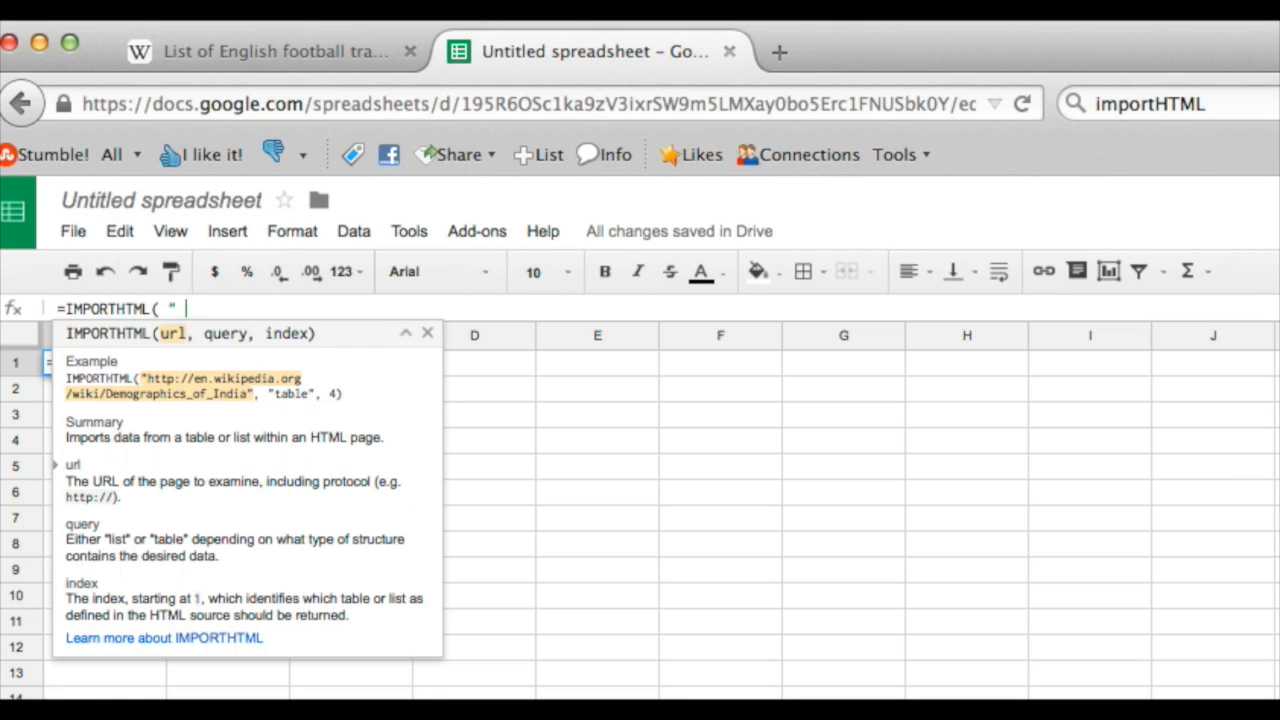
pyautogui.click(270, 55)
pyautogui.rightClick(272, 106)
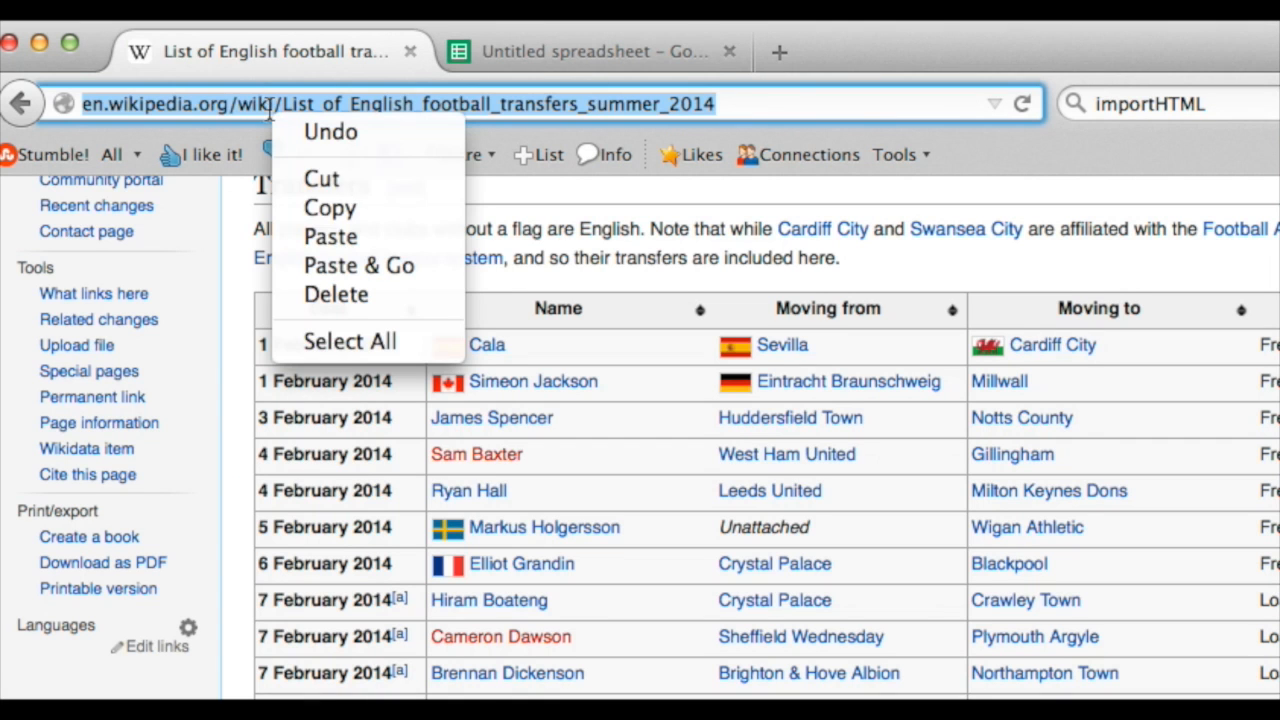
pyautogui.click(330, 210)
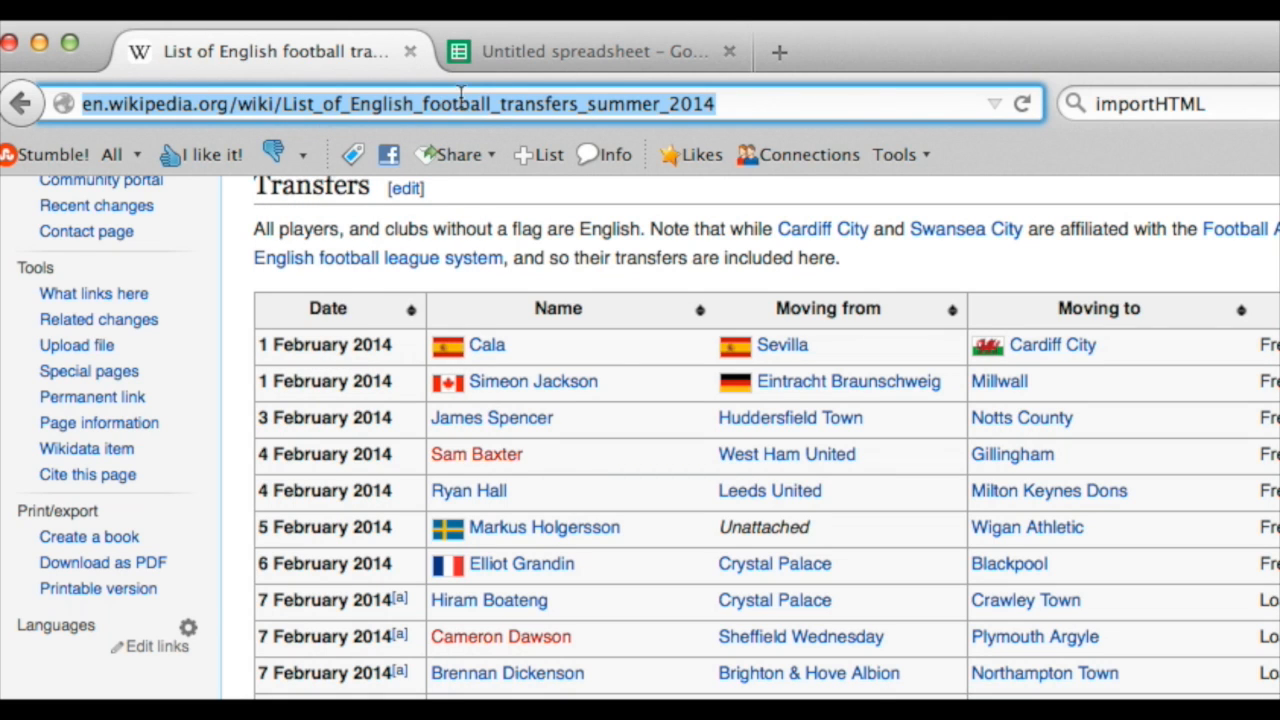
pyautogui.click(540, 48)
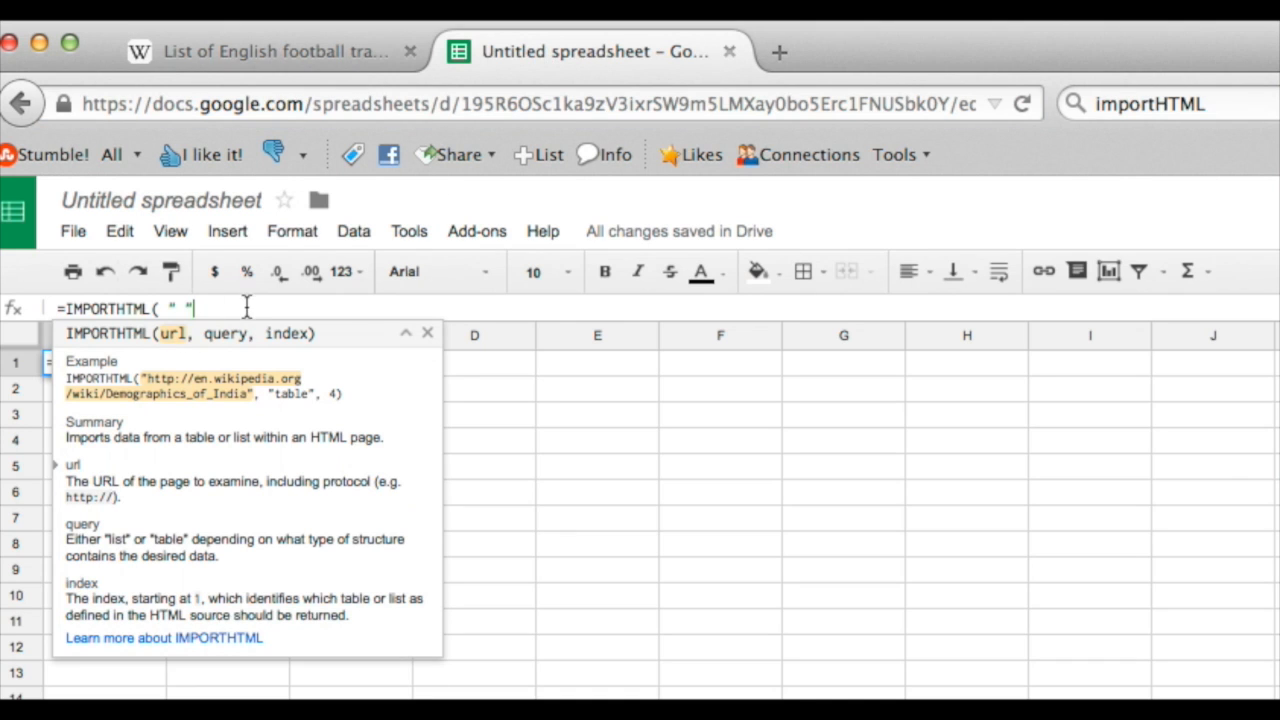
pyautogui.press('super+v')
pyautogui.click(181, 308)
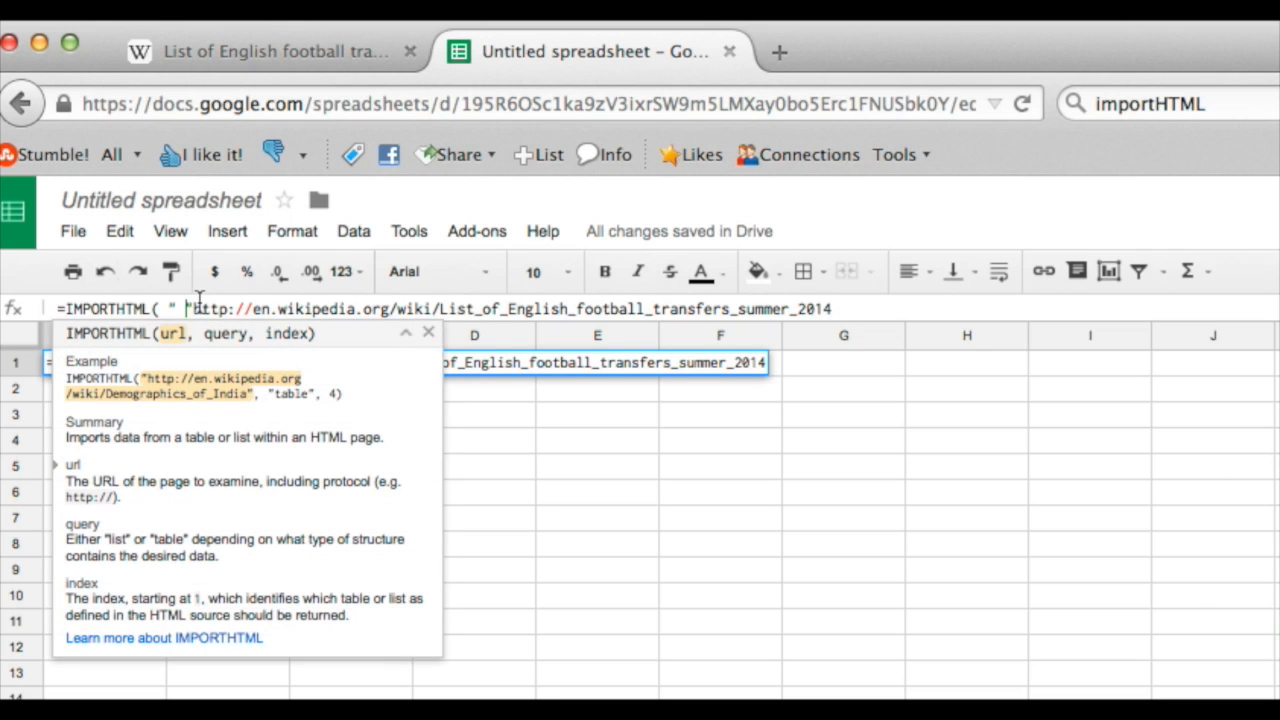
pyautogui.press('BackSpace')
pyautogui.press('BackSpace')
pyautogui.click(841, 310)
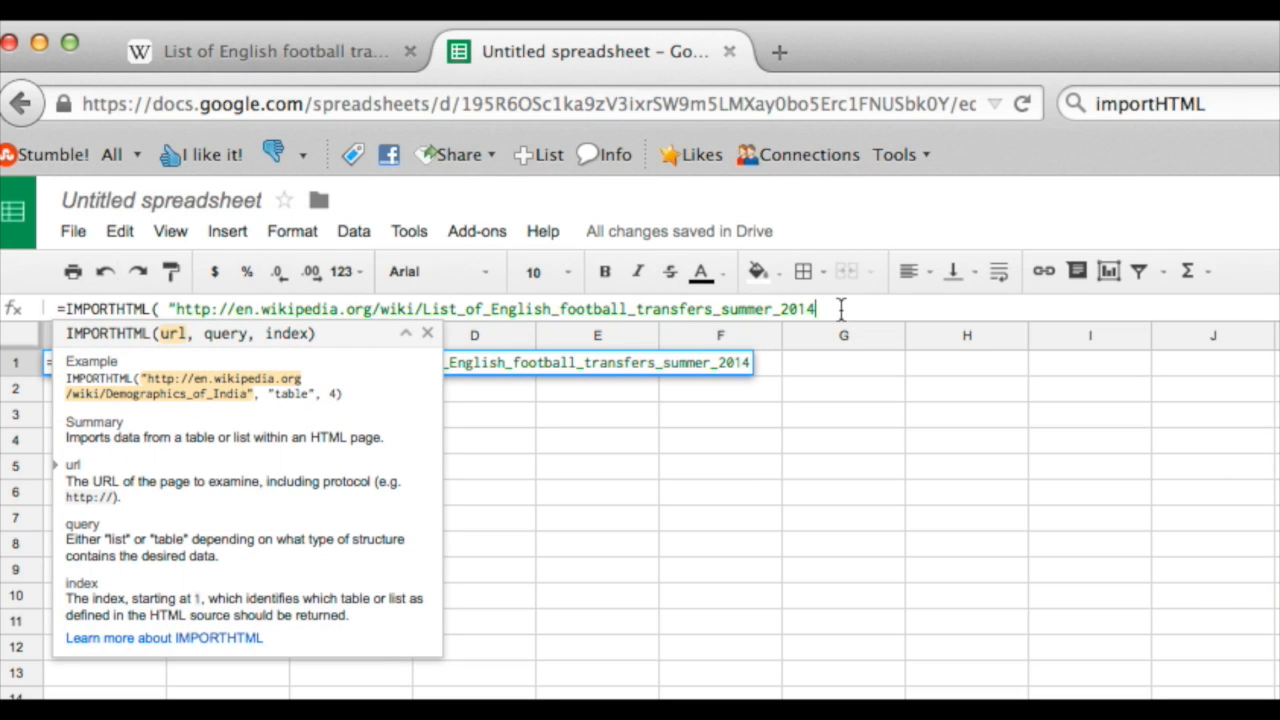
pyautogui.write('"')
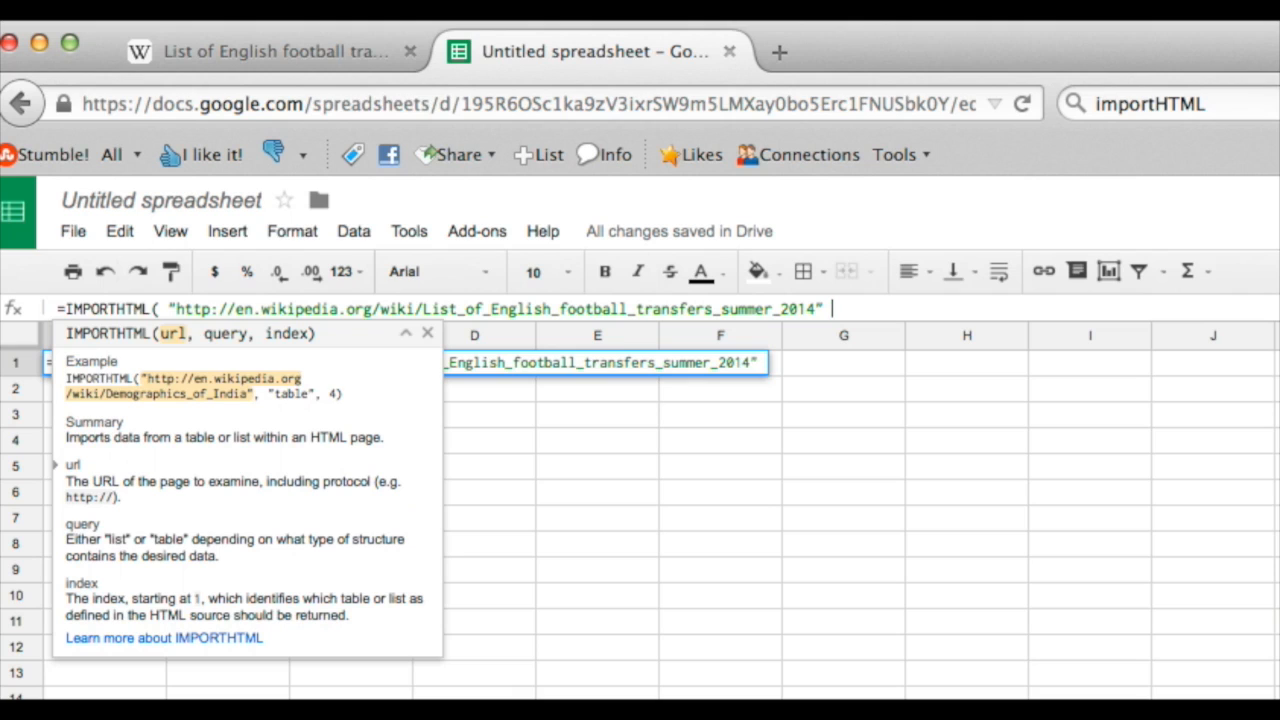
pyautogui.write(' , "table')
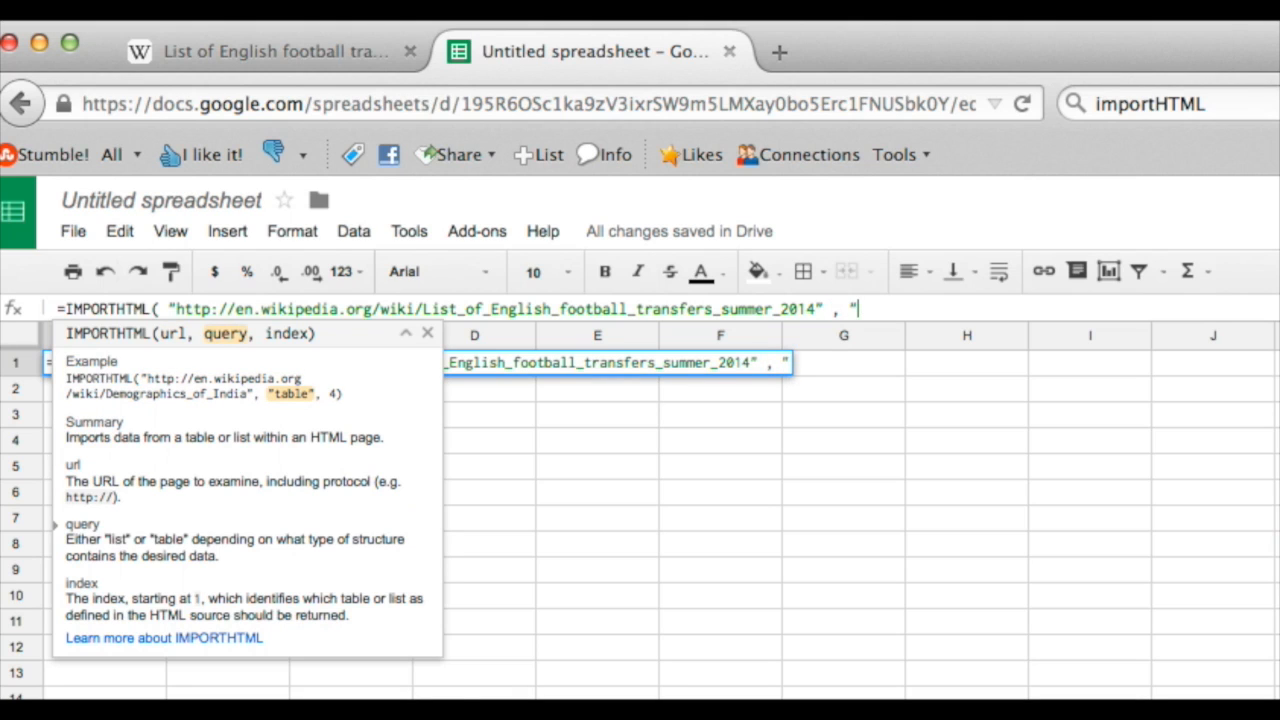
pyautogui.write('"')
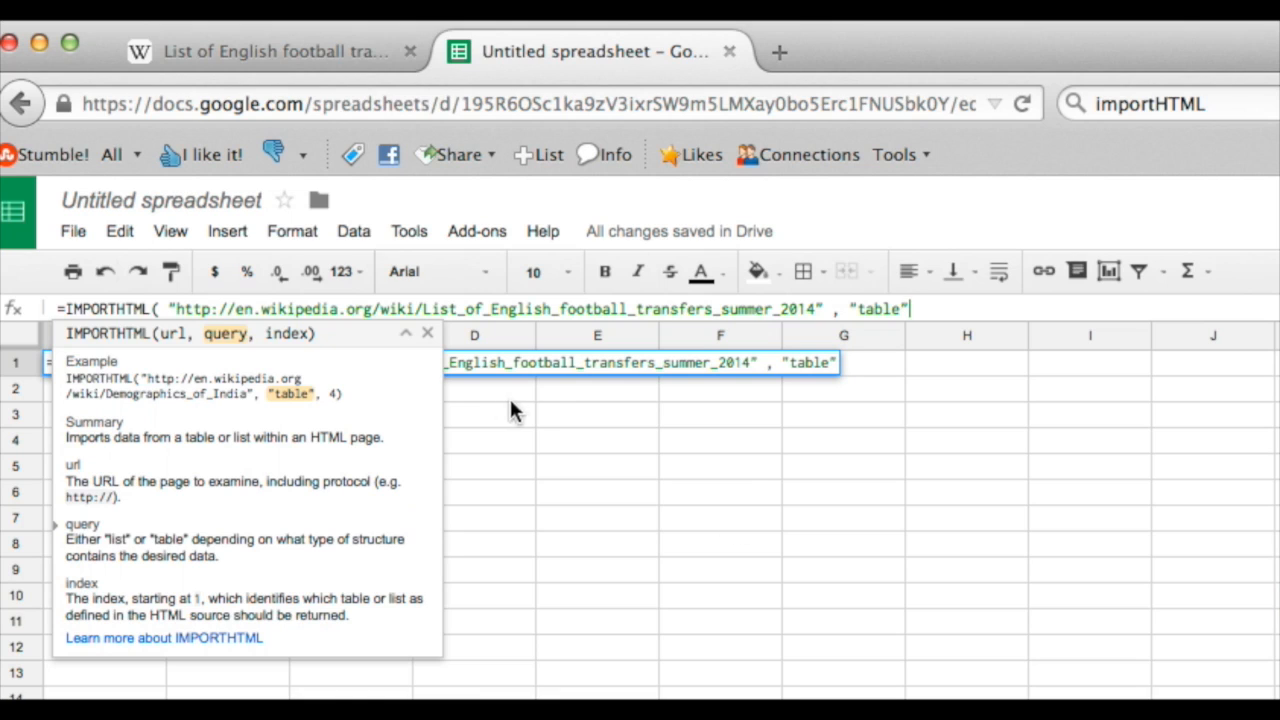
pyautogui.write(' ,')
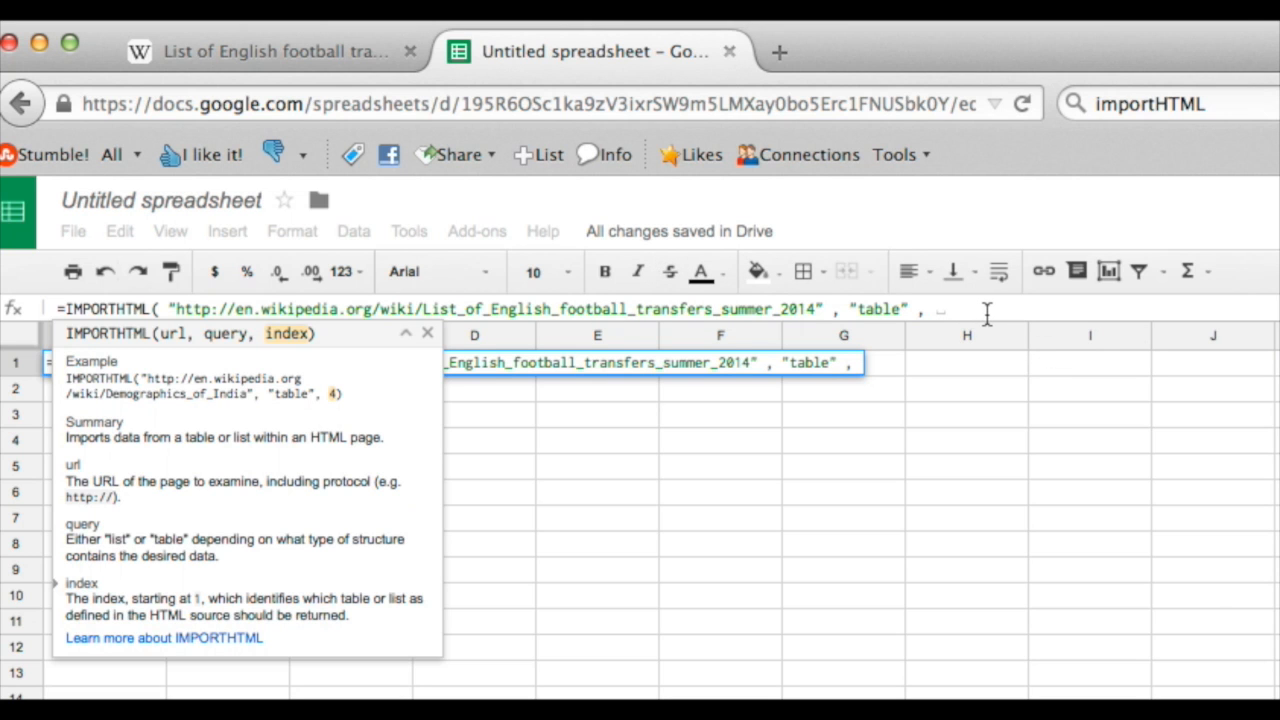
# - Check where the transfers table sits in the Wikipedia article, set the formula's index to 1, and run it
pyautogui.click(296, 60)
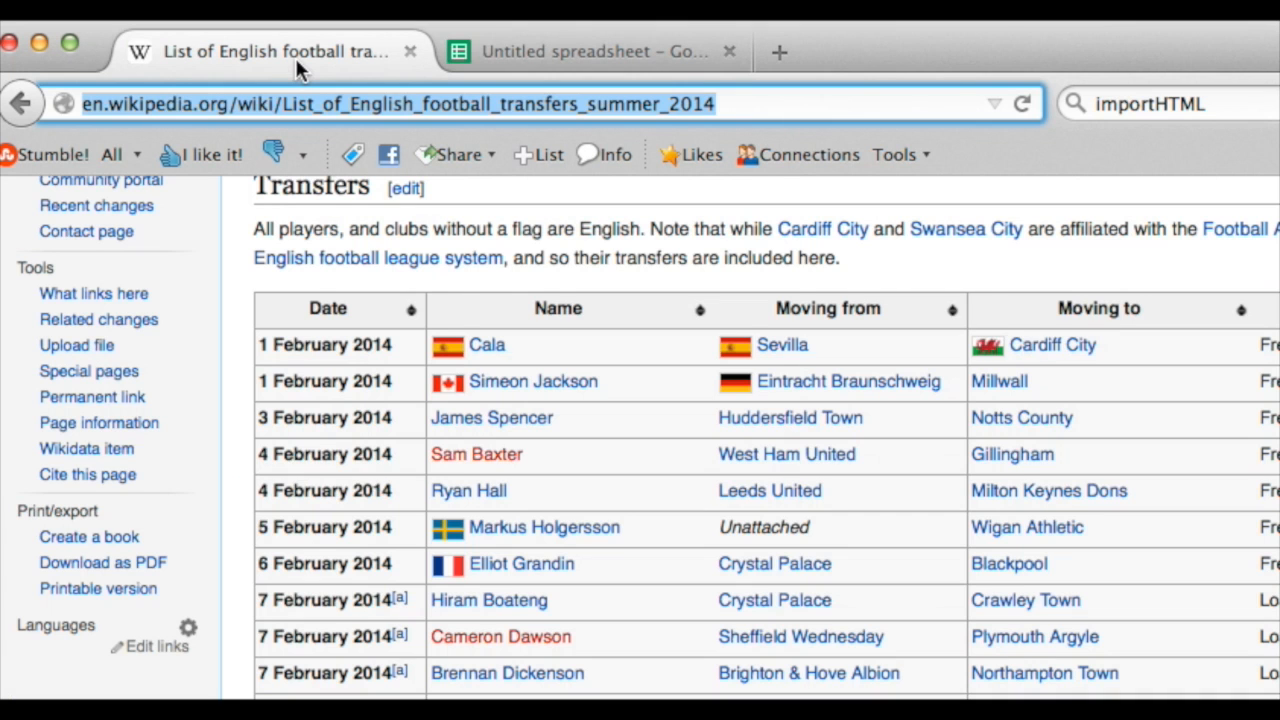
pyautogui.scroll(5, 555, 362)
pyautogui.scroll(-5, 557, 366)
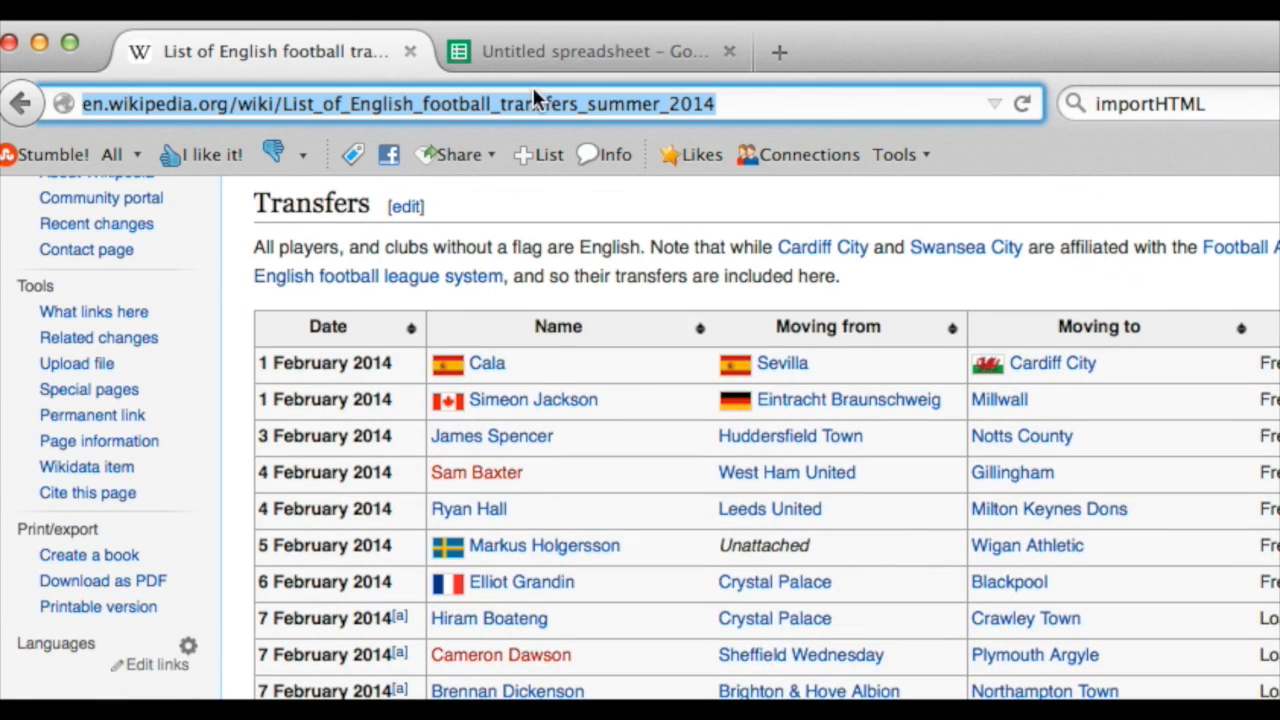
pyautogui.click(593, 54)
pyautogui.write('14" , "table" , 1')
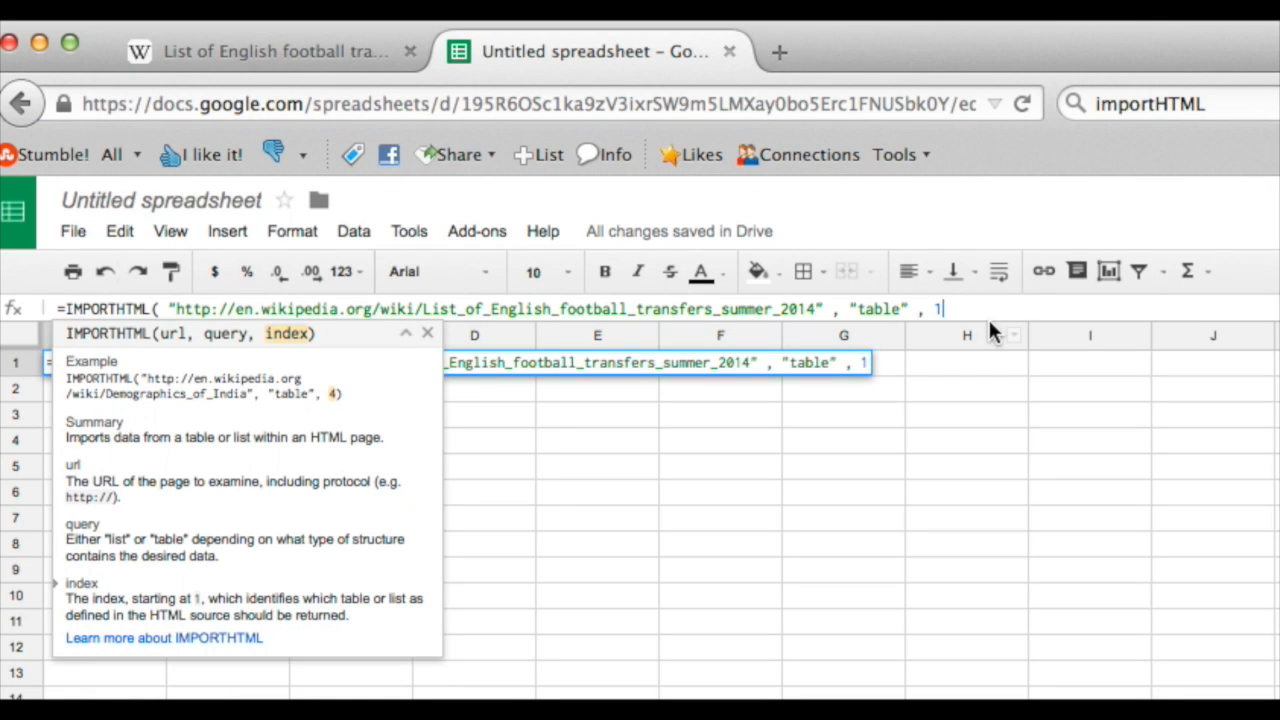
pyautogui.write(' )')
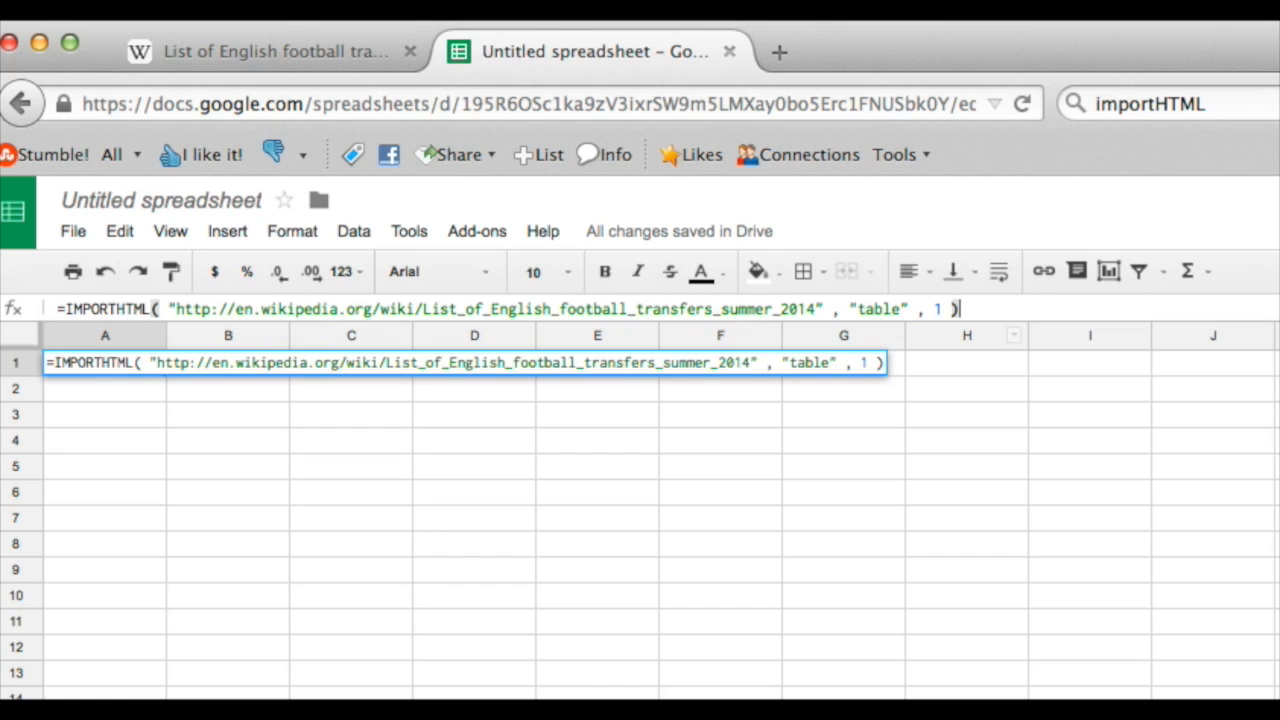
pyautogui.press('Return')
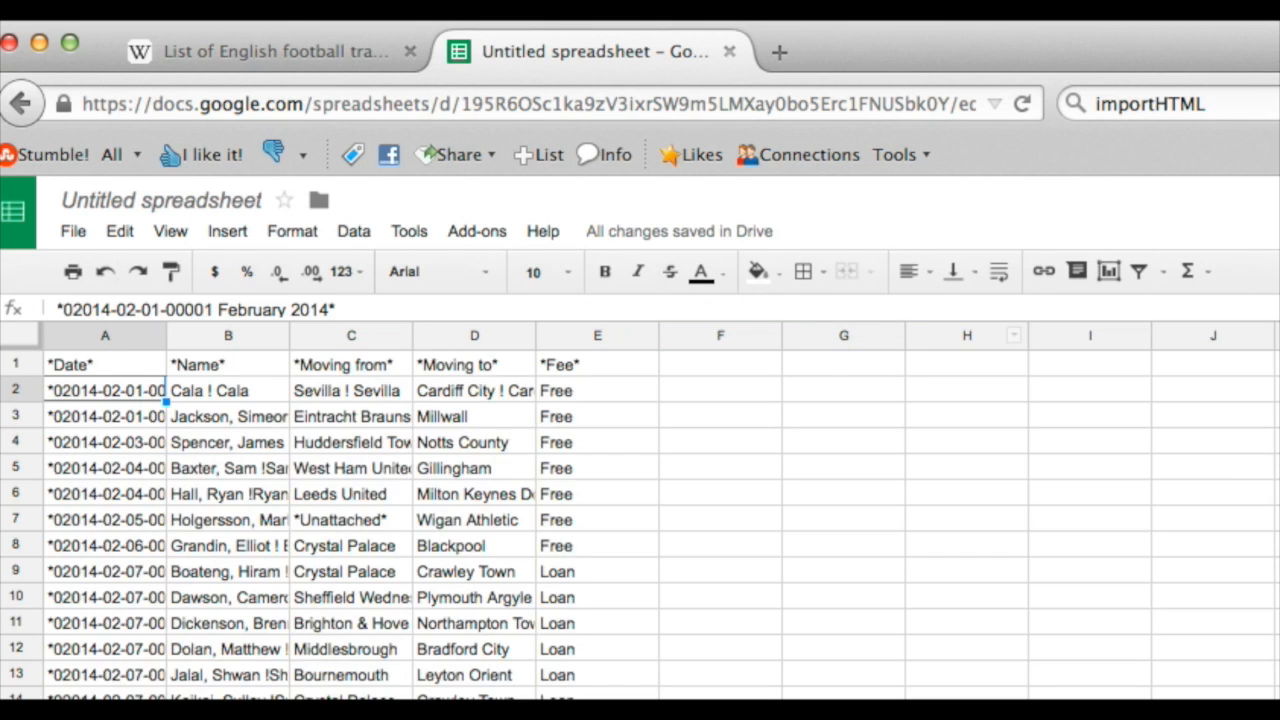
# - Review the imported transfer rows and the entry in B2, and compare the names and clubs with the source table on Wikipedia
pyautogui.scroll(-10, 558, 591)
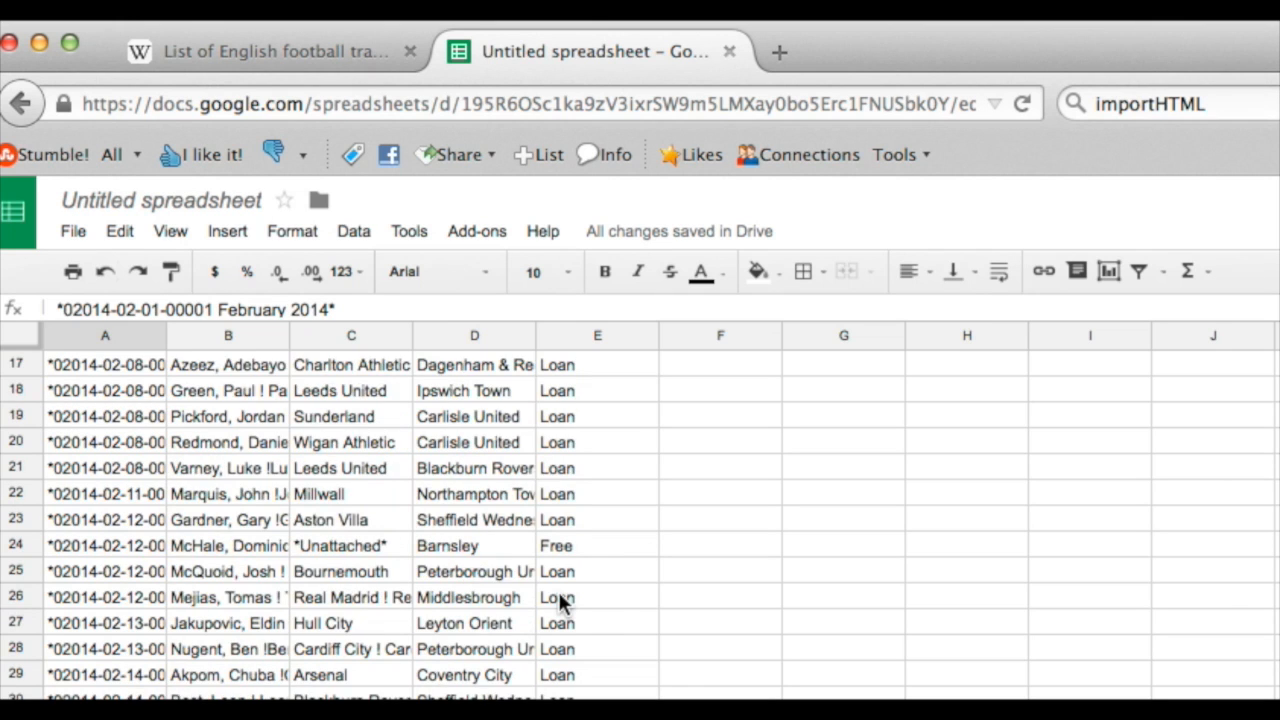
pyautogui.scroll(10, 558, 591)
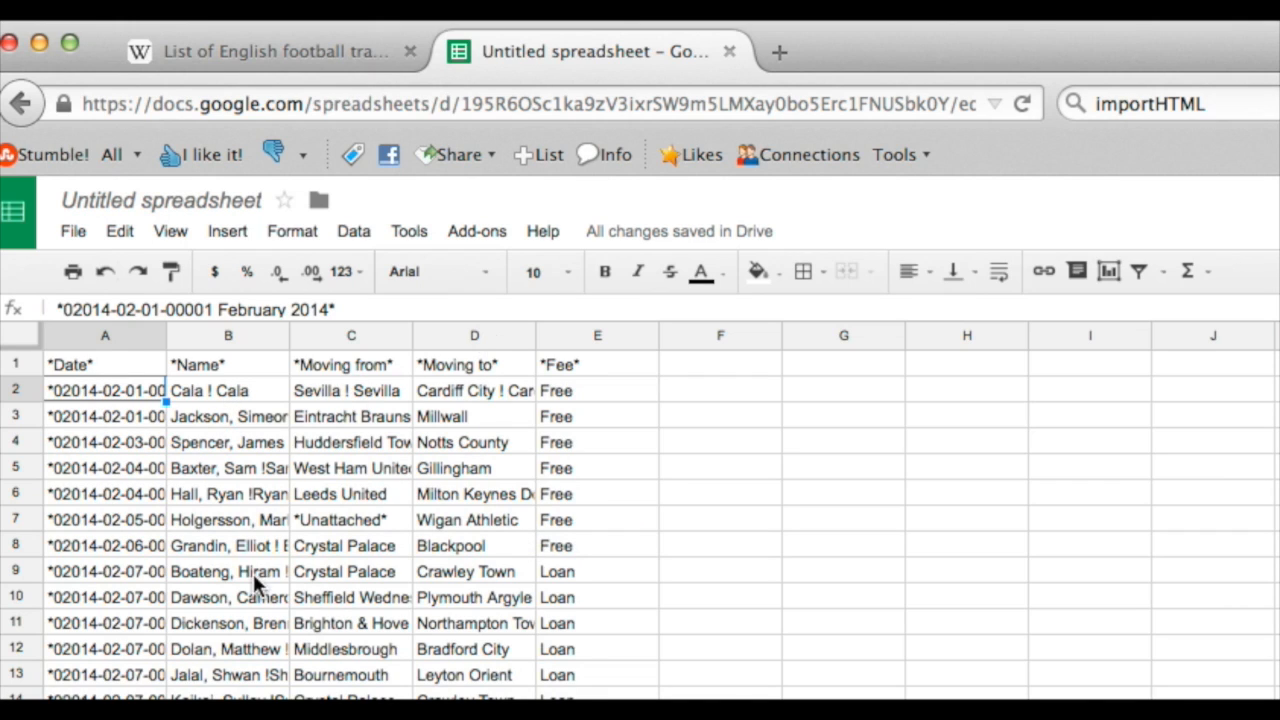
pyautogui.scroll(-1, 246, 535)
pyautogui.scroll(1, 220, 480)
pyautogui.click(218, 391)
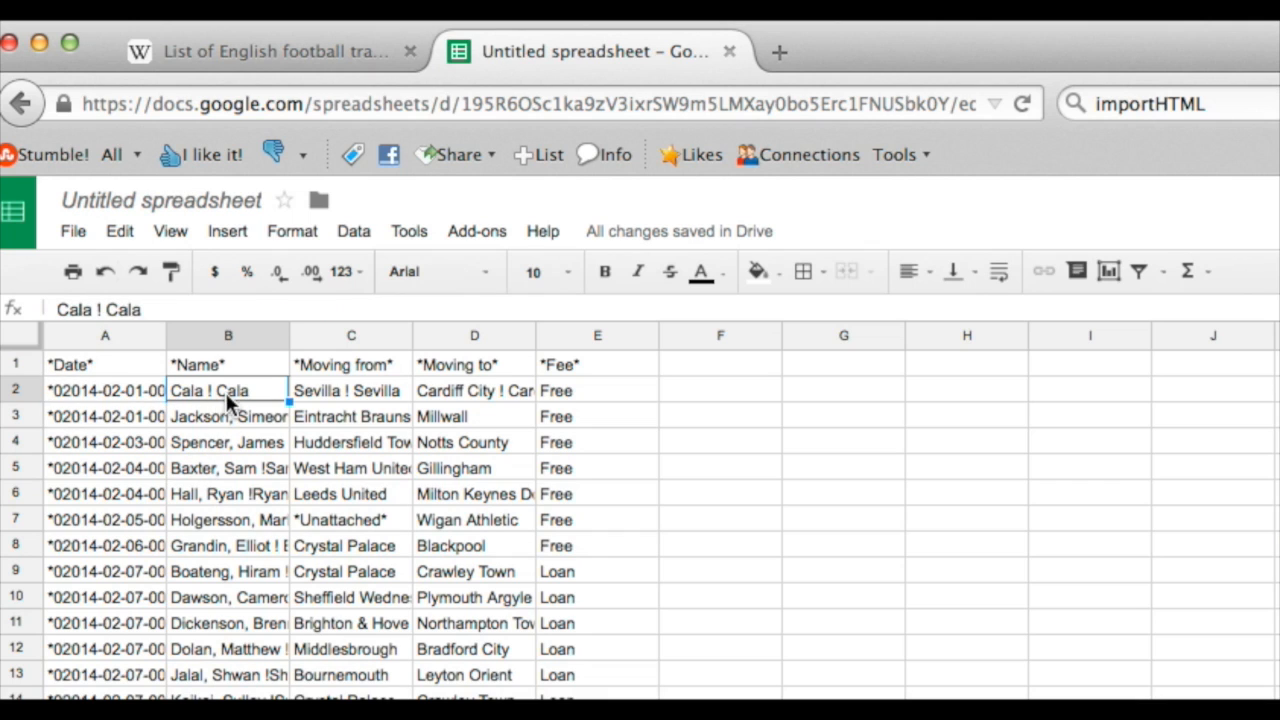
pyautogui.doubleClick(208, 393)
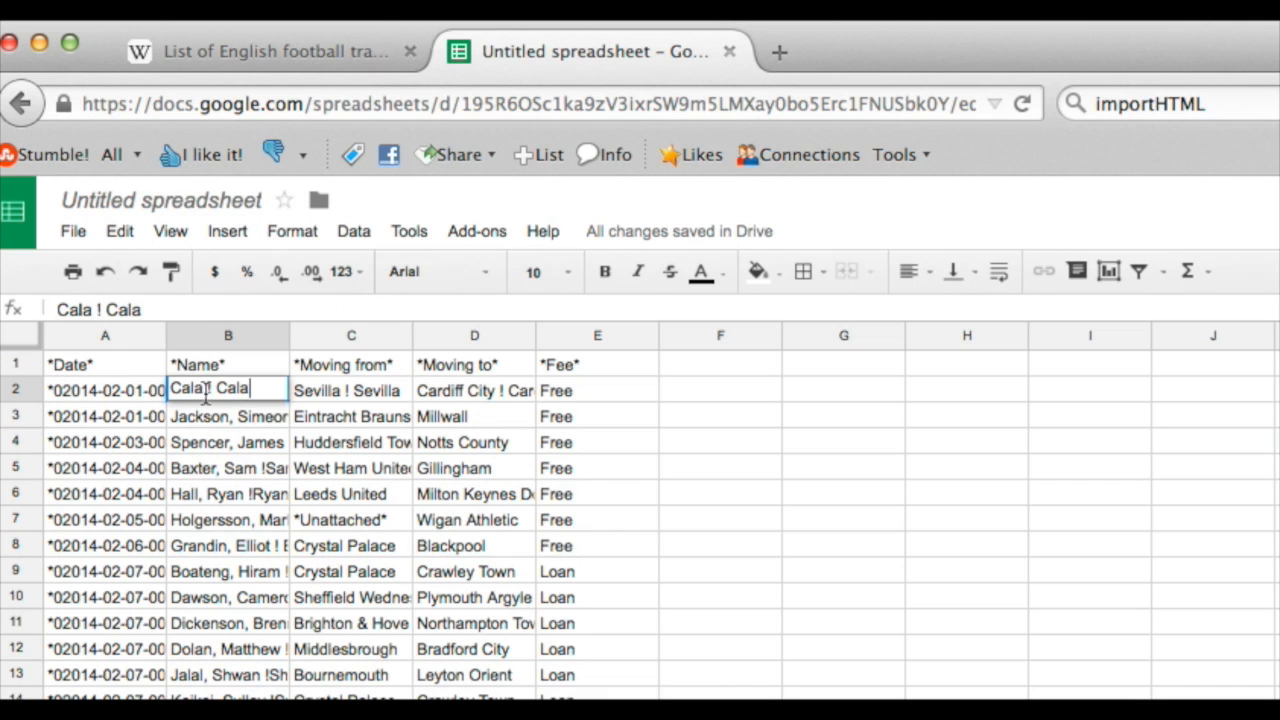
pyautogui.click(192, 45)
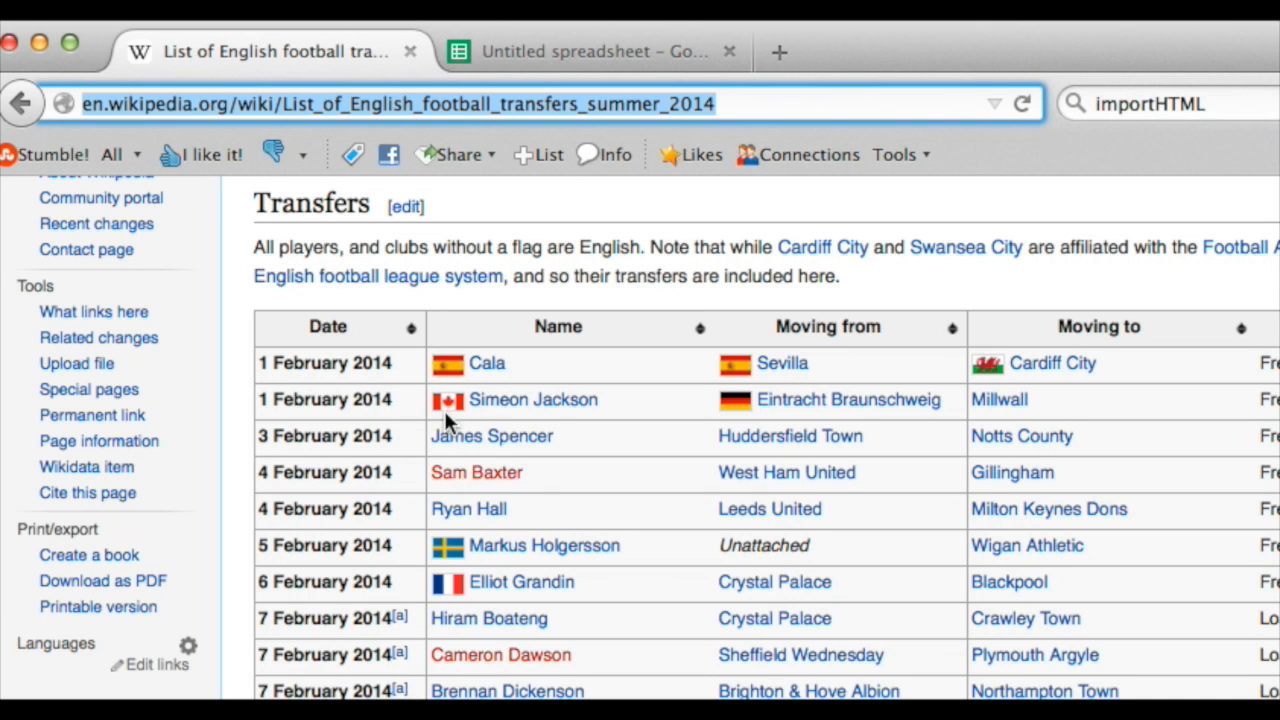
pyautogui.scroll(-4, 447, 592)
pyautogui.scroll(6, 443, 591)
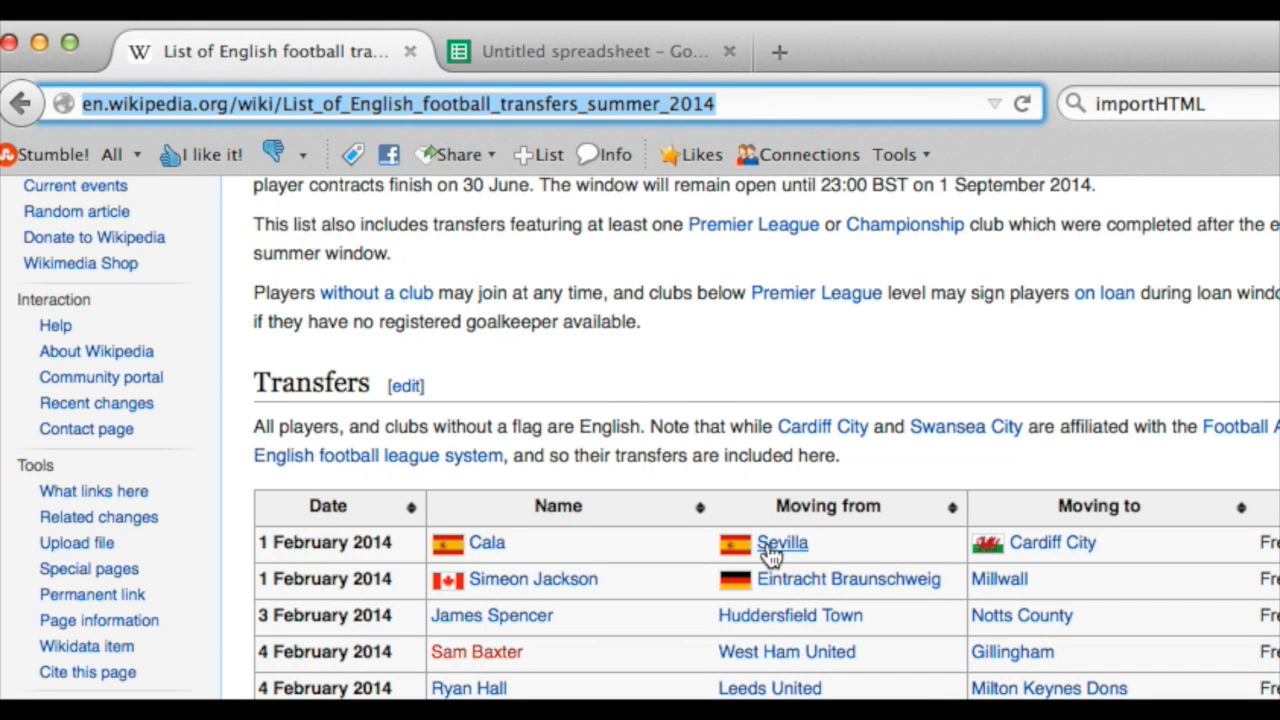
pyautogui.scroll(-4, 770, 590)
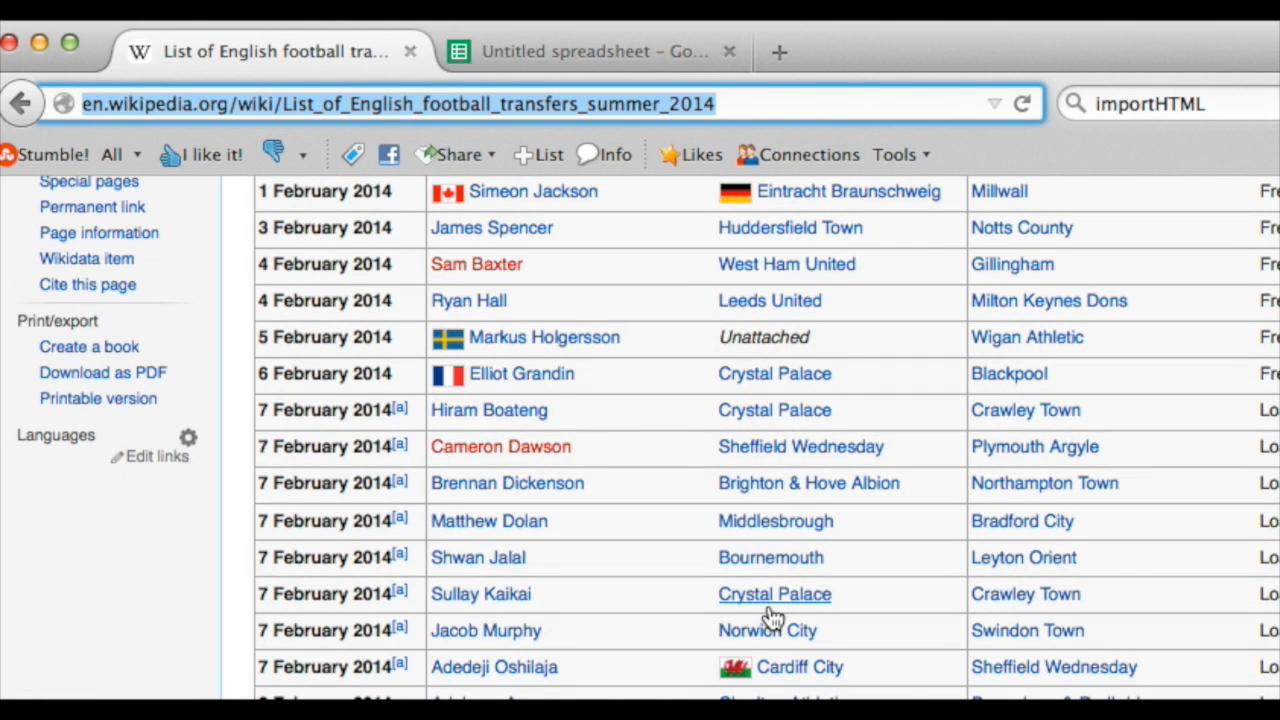
pyautogui.scroll(-4, 770, 615)
pyautogui.scroll(2, 768, 606)
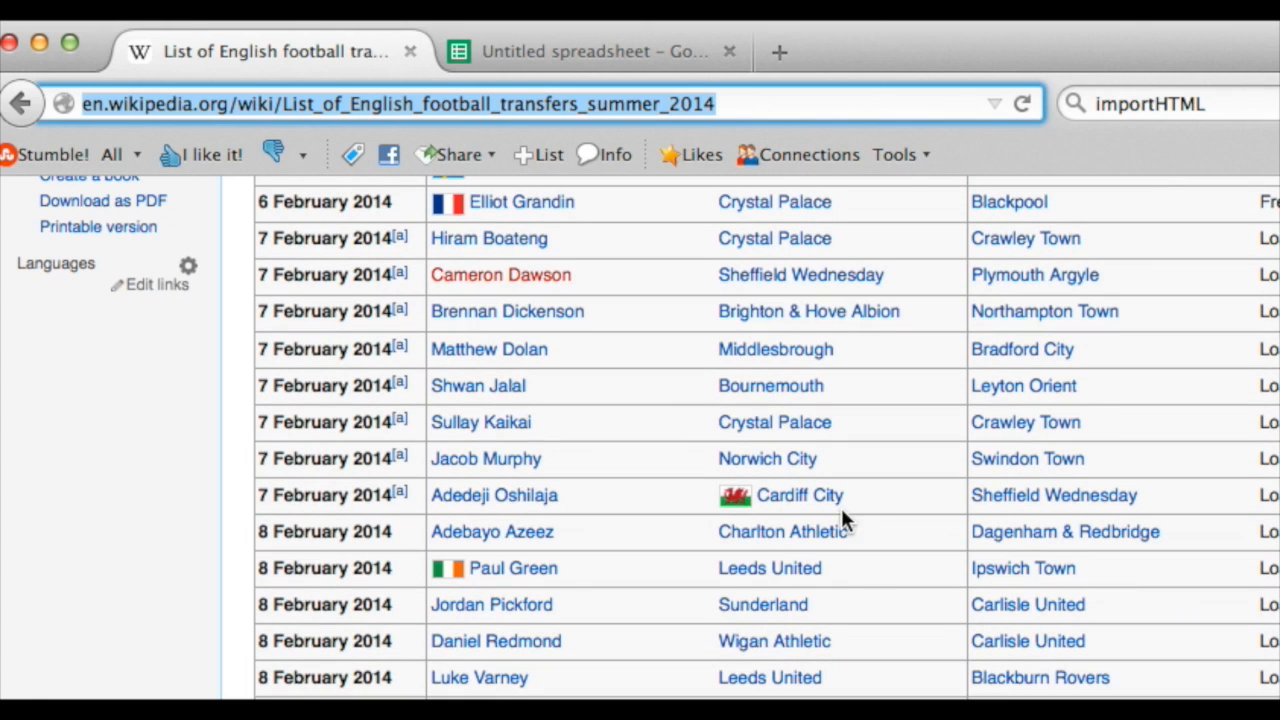
pyautogui.click(589, 52)
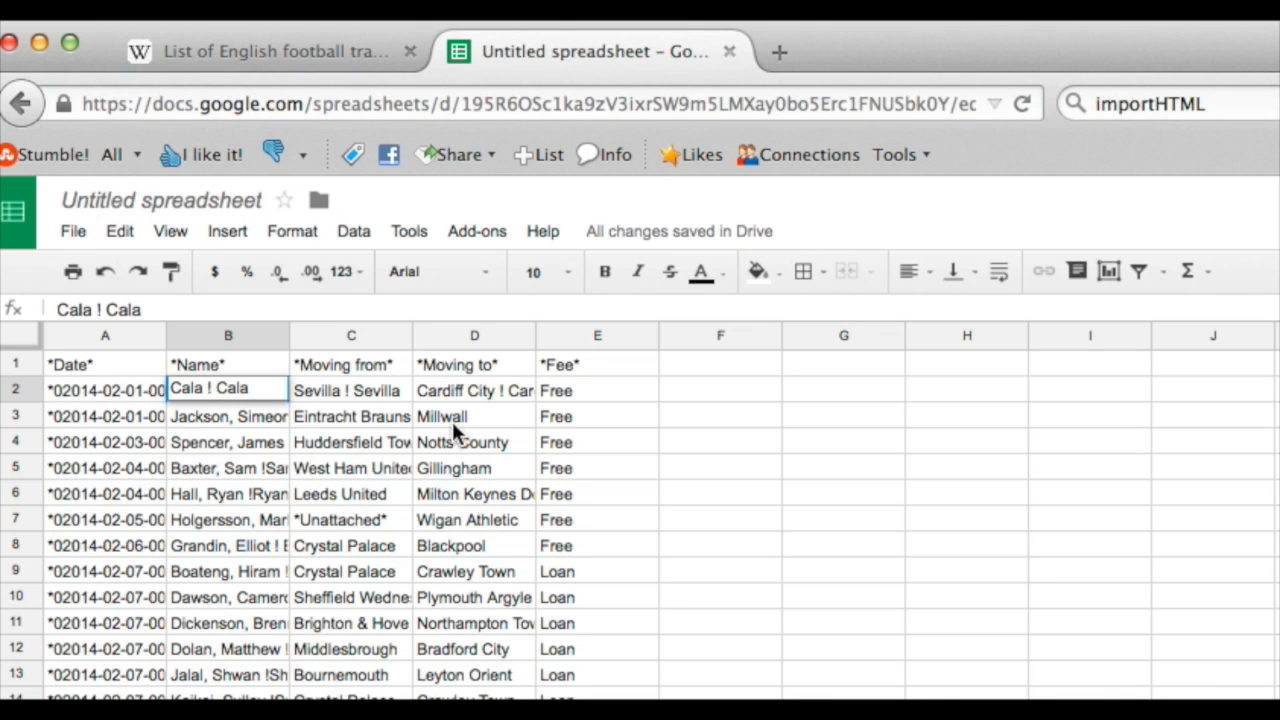
# - Inspect the moving-from club entry in C16 of the imported transfer rows for repeated club names
pyautogui.scroll(-3, 250, 503)
pyautogui.click(362, 569)
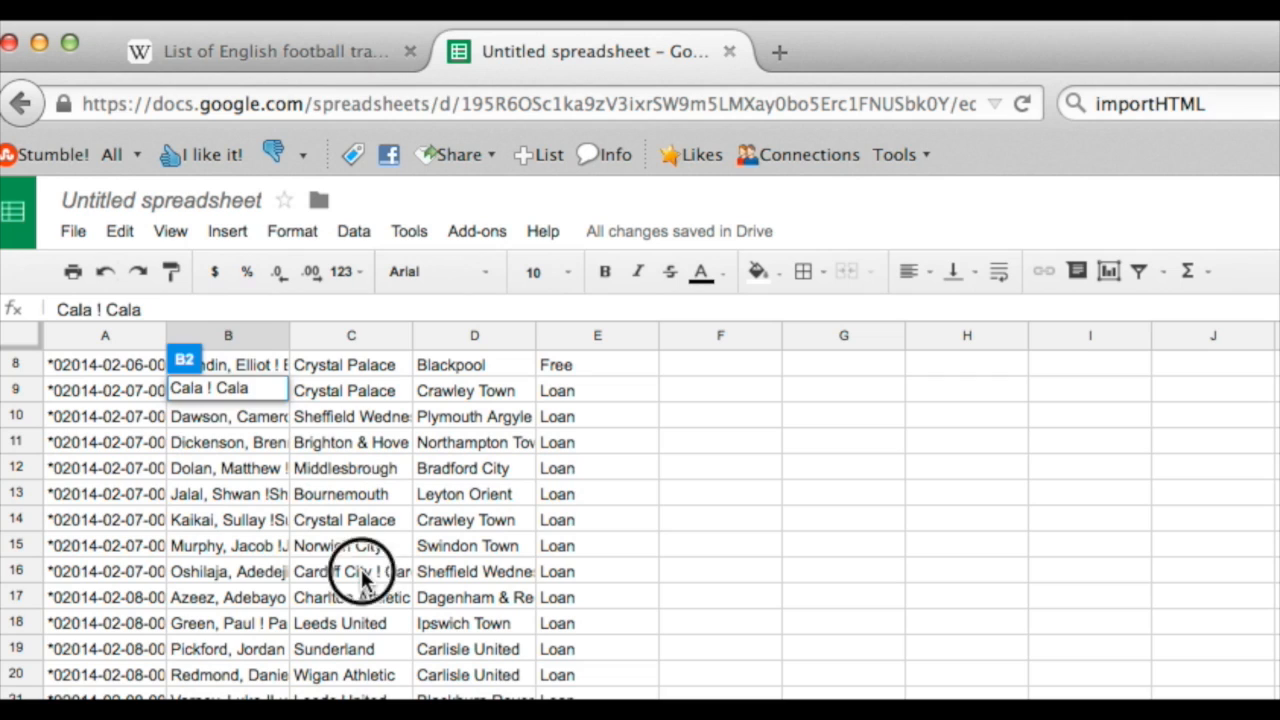
pyautogui.tripleClick(190, 309)
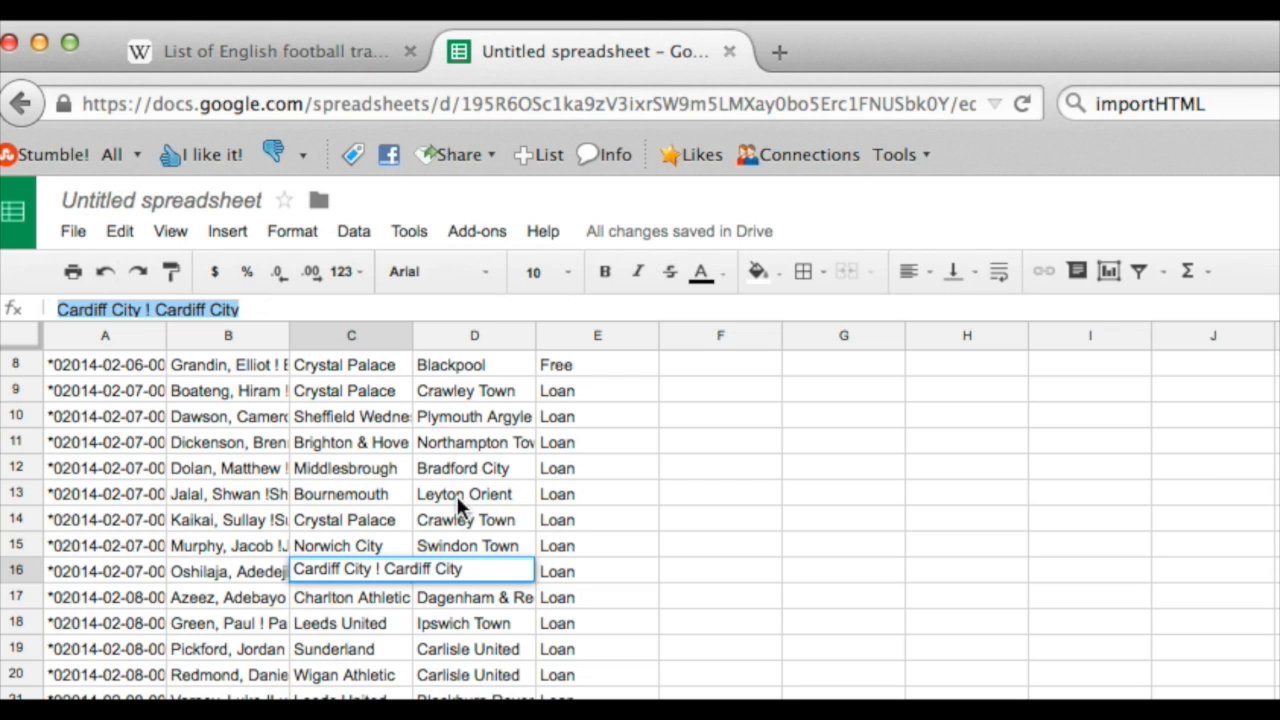
pyautogui.scroll(3, 457, 496)
pyautogui.click(262, 309)
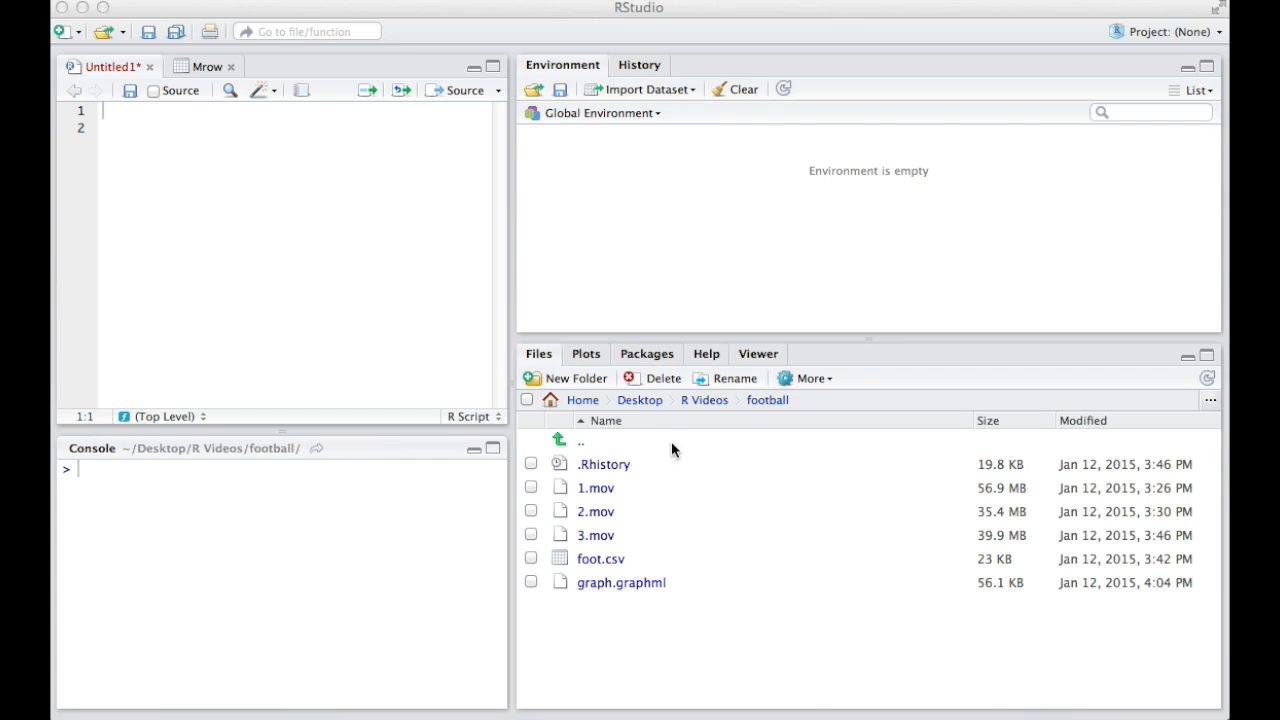
# - Switch to RStudio and start a script line that assigns read.csv of "foot.csv" to transfer.df
pyautogui.click(645, 562)
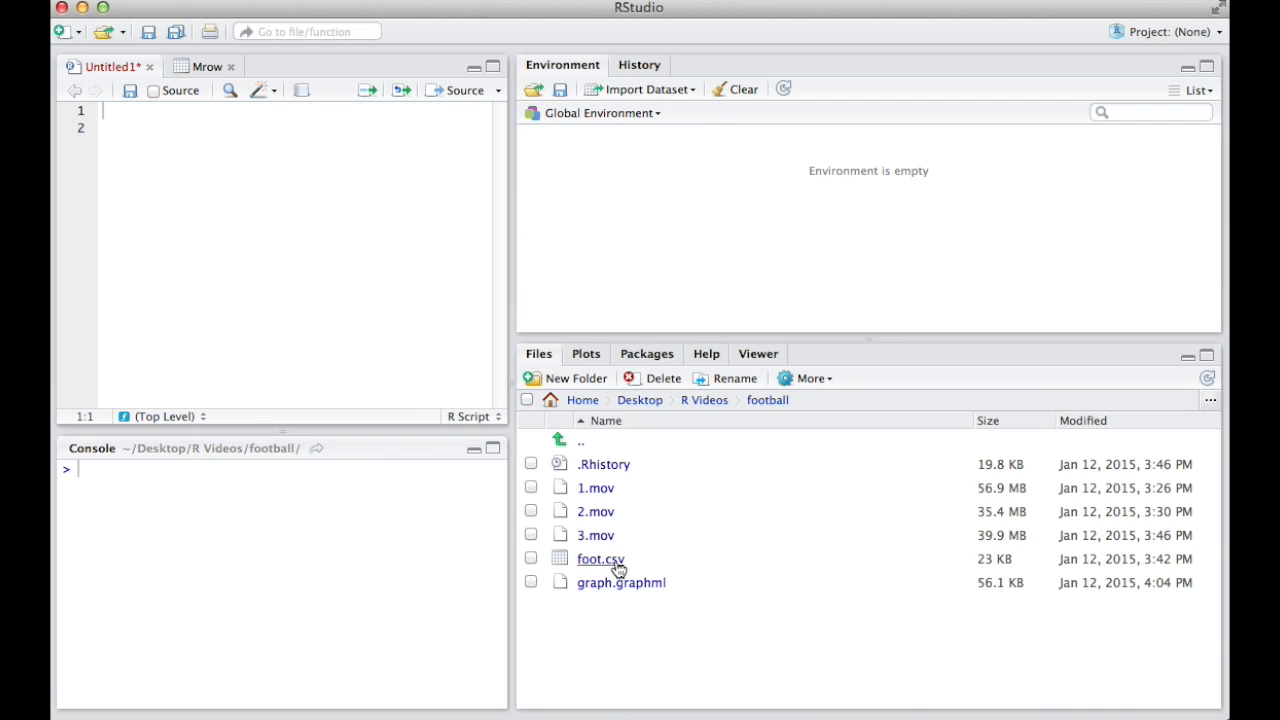
pyautogui.click(186, 135)
pyautogui.write('transfer.df<-read.csv')
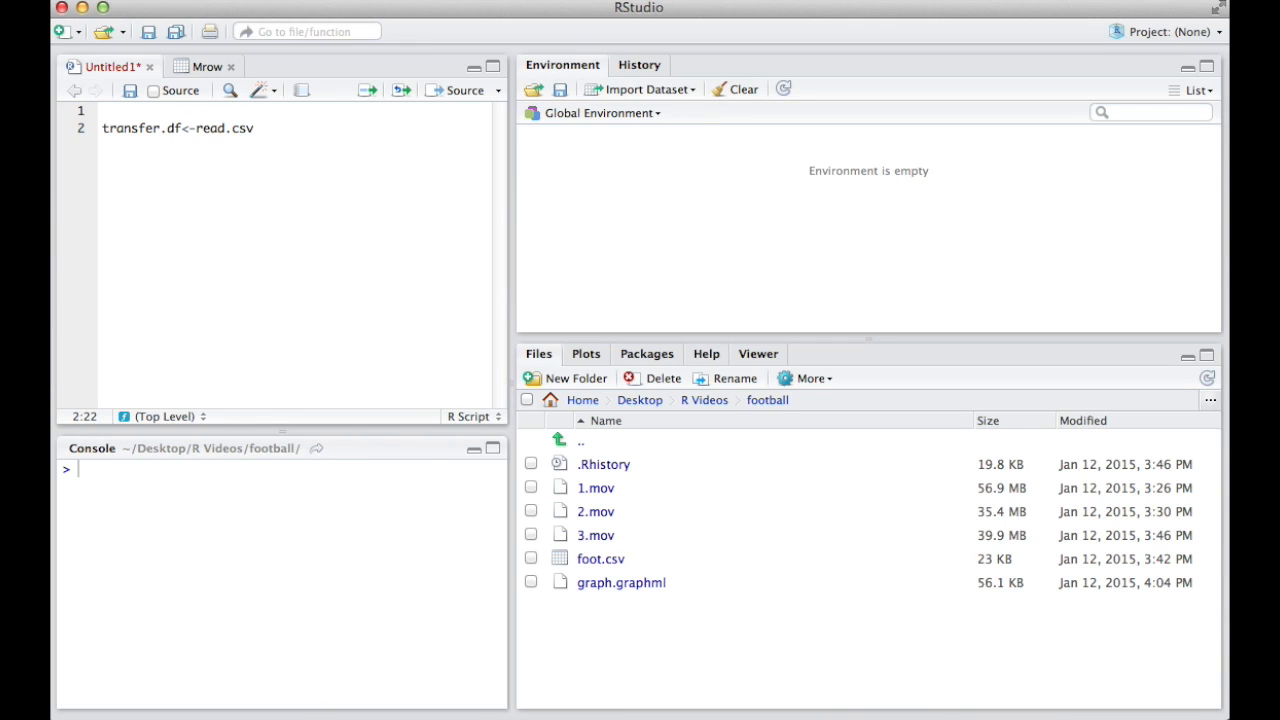
pyautogui.write('("foot.c')
pyautogui.press('BackSpace')
pyautogui.write('csv')
pyautogui.press('Right')
# - Add the arguments header = TRUE and sep="," to the read.csv call and run the line
pyautogui.write(', header')
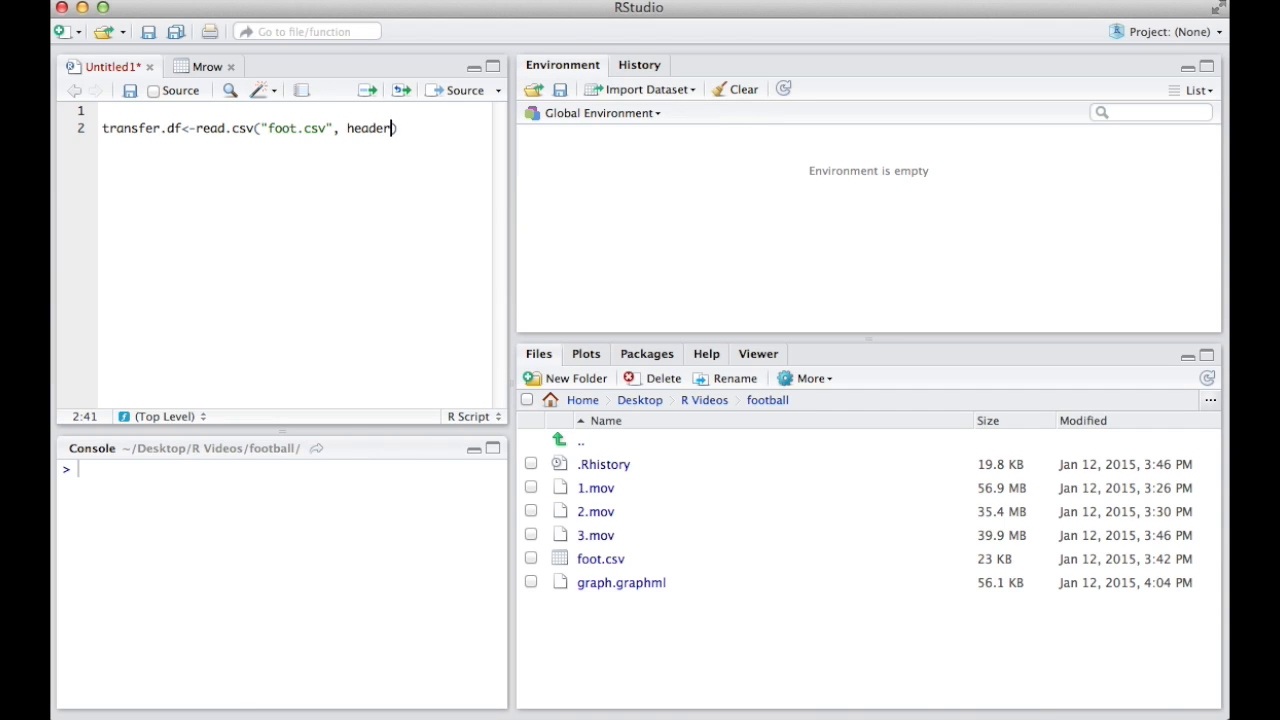
pyautogui.write(' = TRUE')
pyautogui.write(', sep=",')
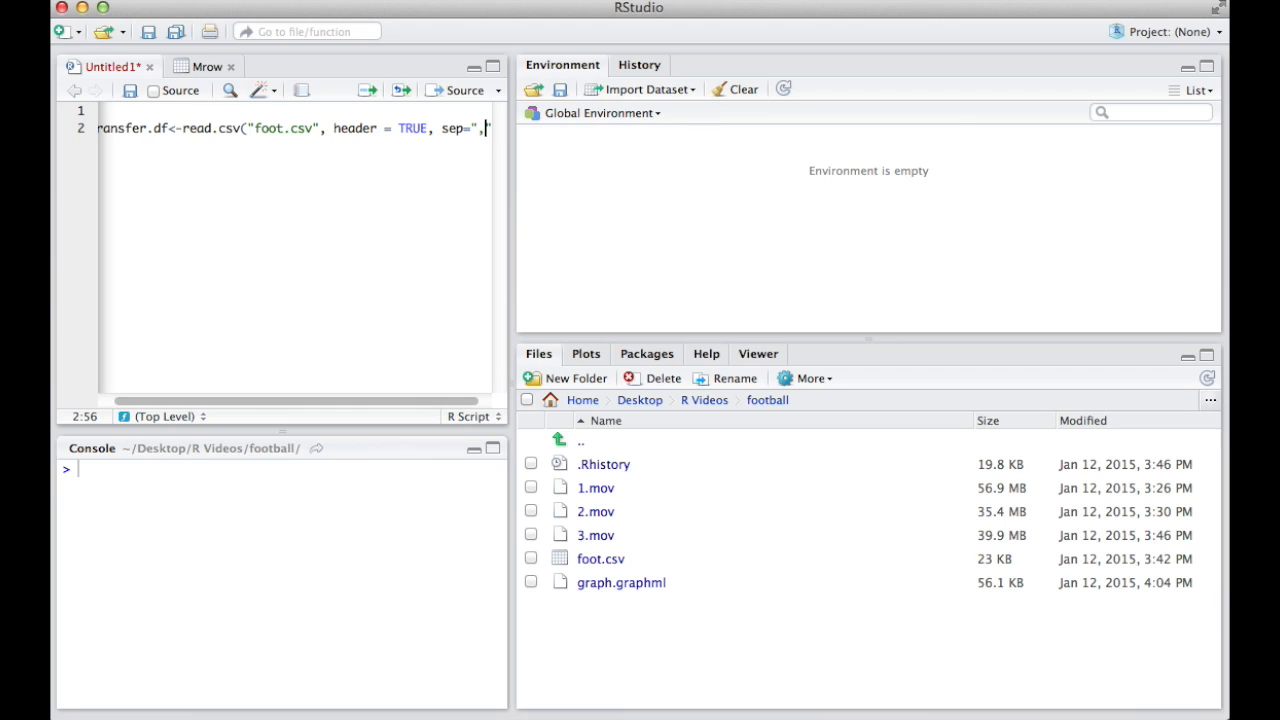
pyautogui.write('")')
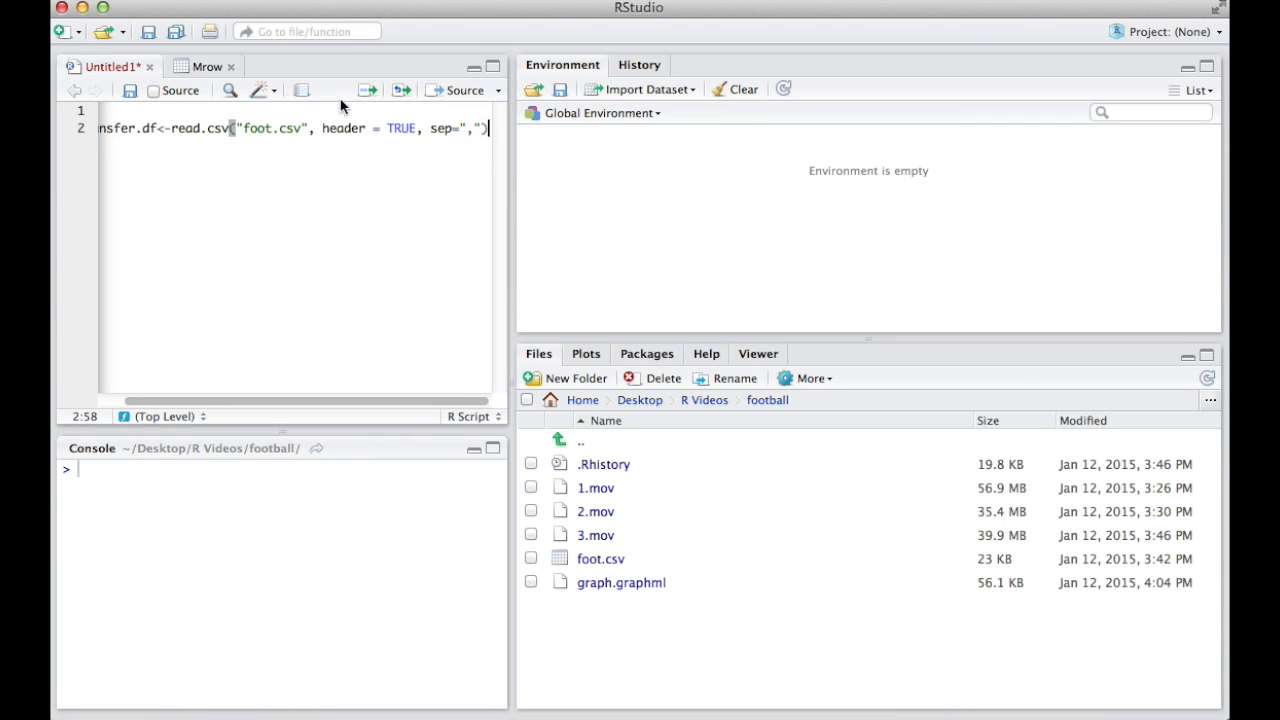
pyautogui.click(366, 95)
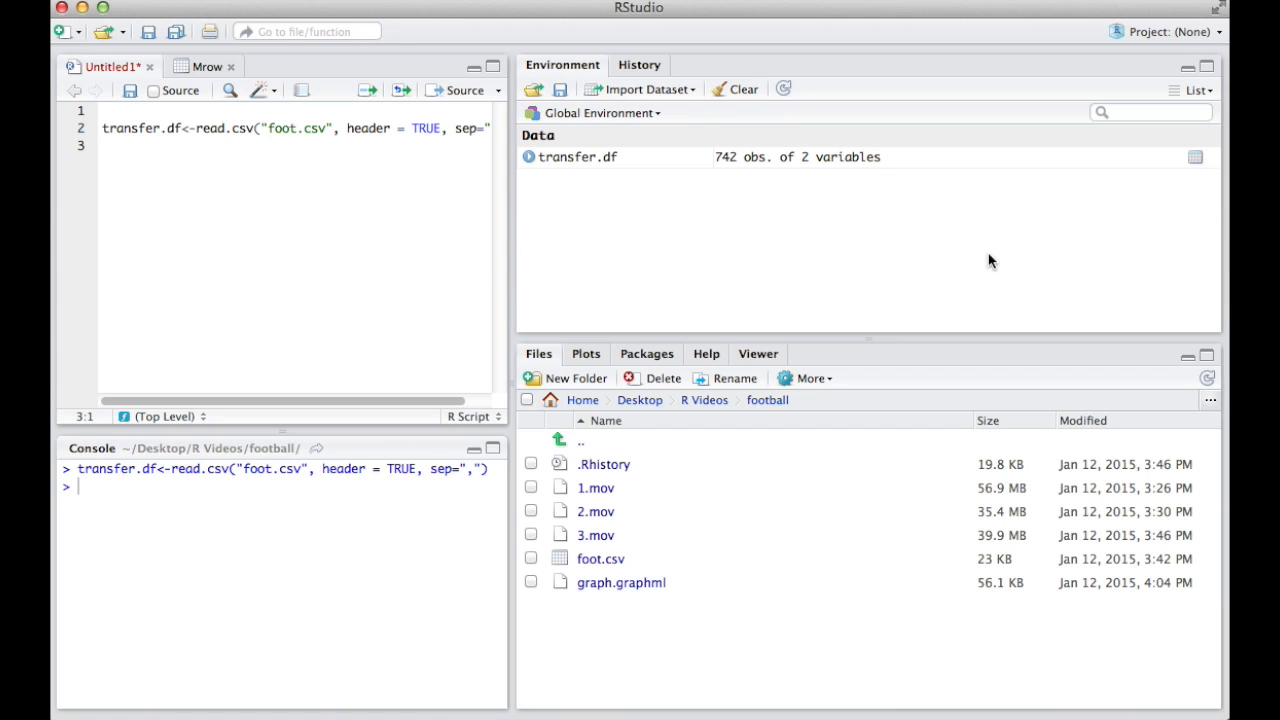
# - View the Source and Target columns of the transfer.df data frame and return to the script
pyautogui.click(1195, 158)
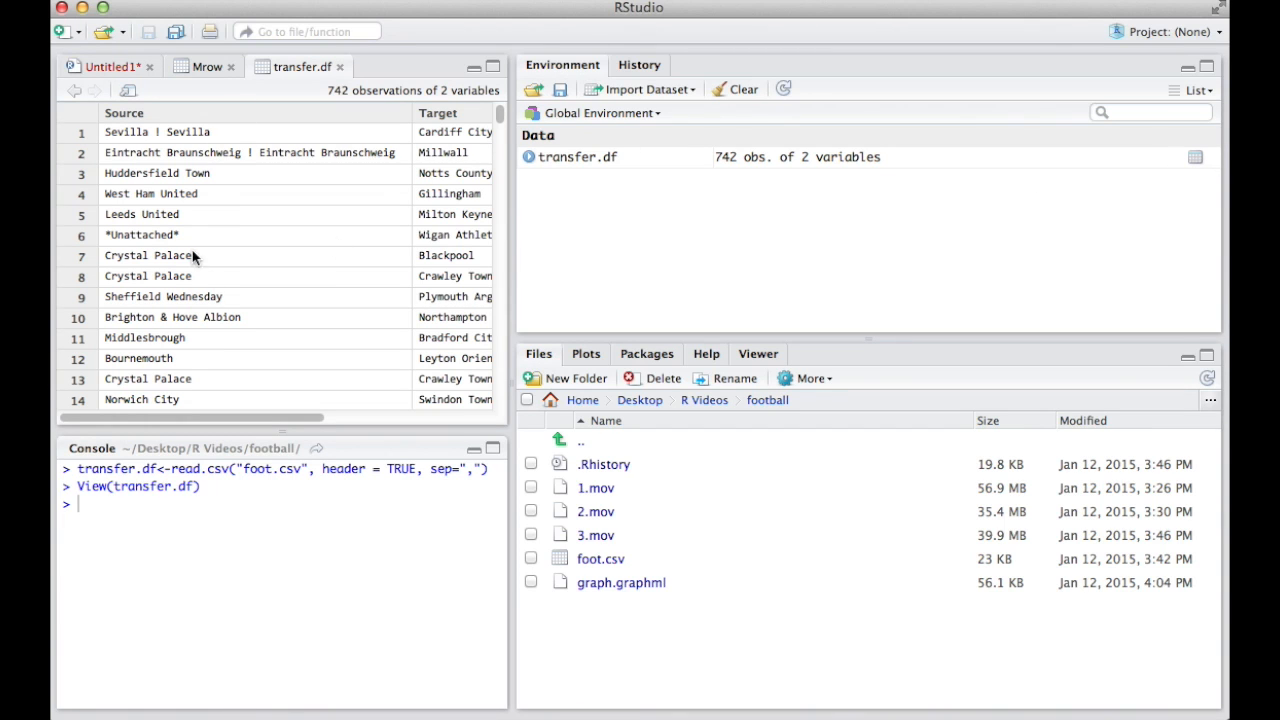
pyautogui.scroll(-5, 150, 133)
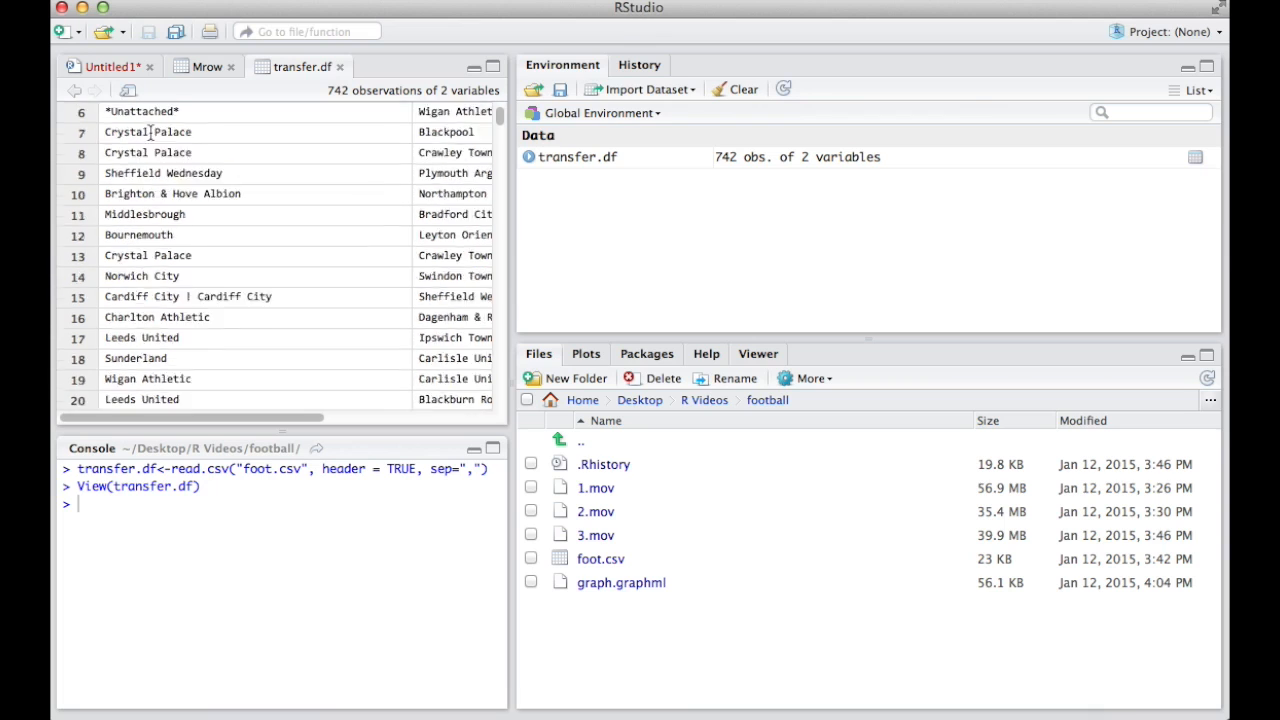
pyautogui.click(100, 67)
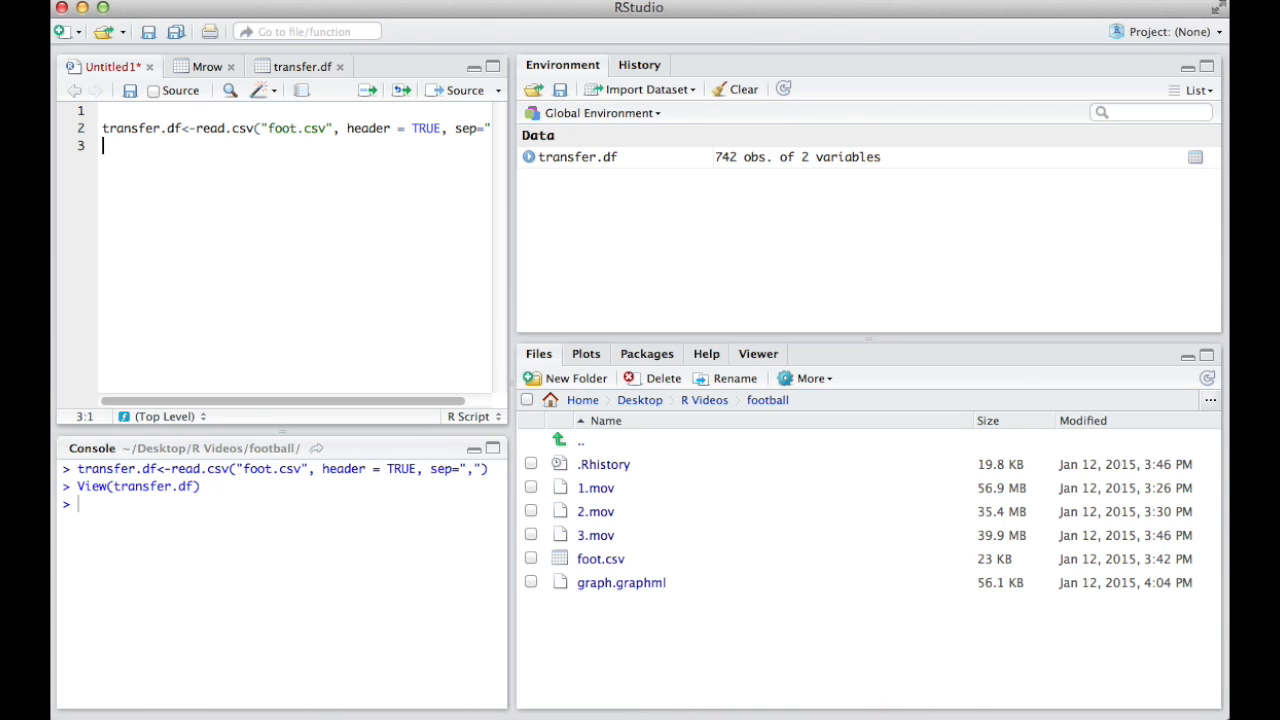
# - Set the working directory to the football folder that holds foot.csv, using the Files pane location
pyautogui.click(418, 0)
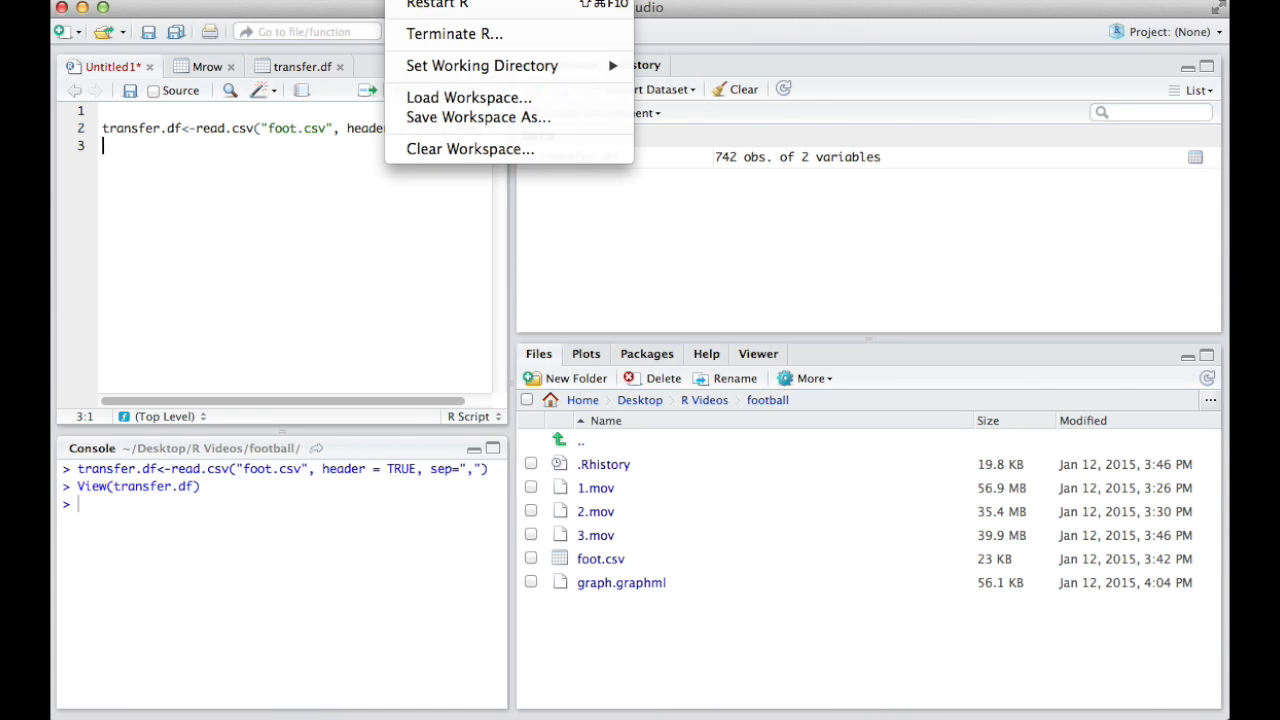
pyautogui.moveTo(449, 68)
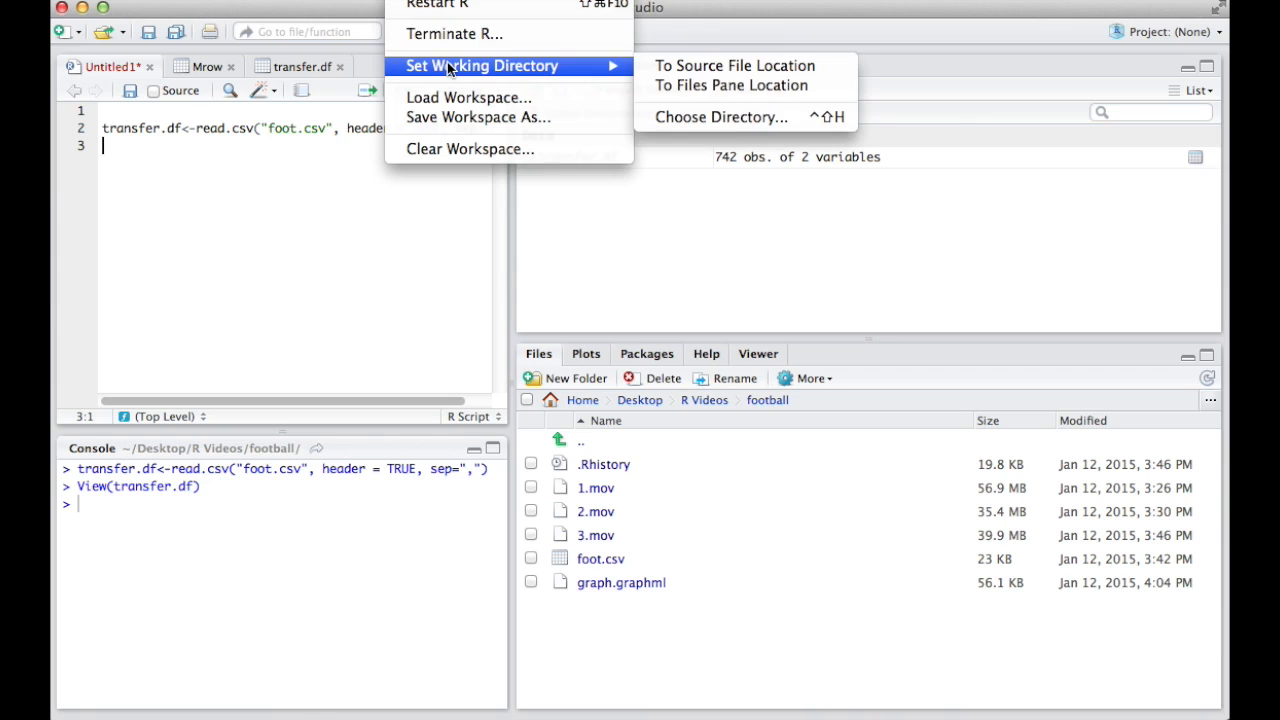
pyautogui.click(748, 85)
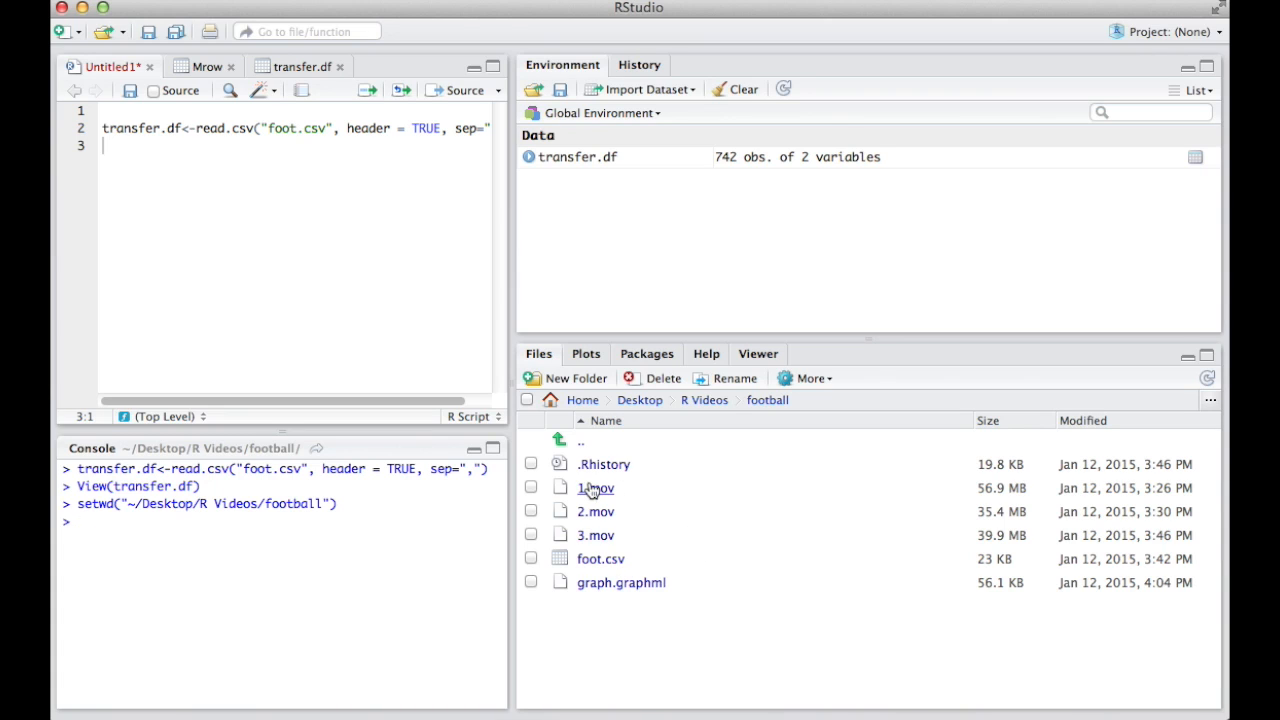
pyautogui.moveTo(268, 128); pyautogui.dragTo(327, 128)
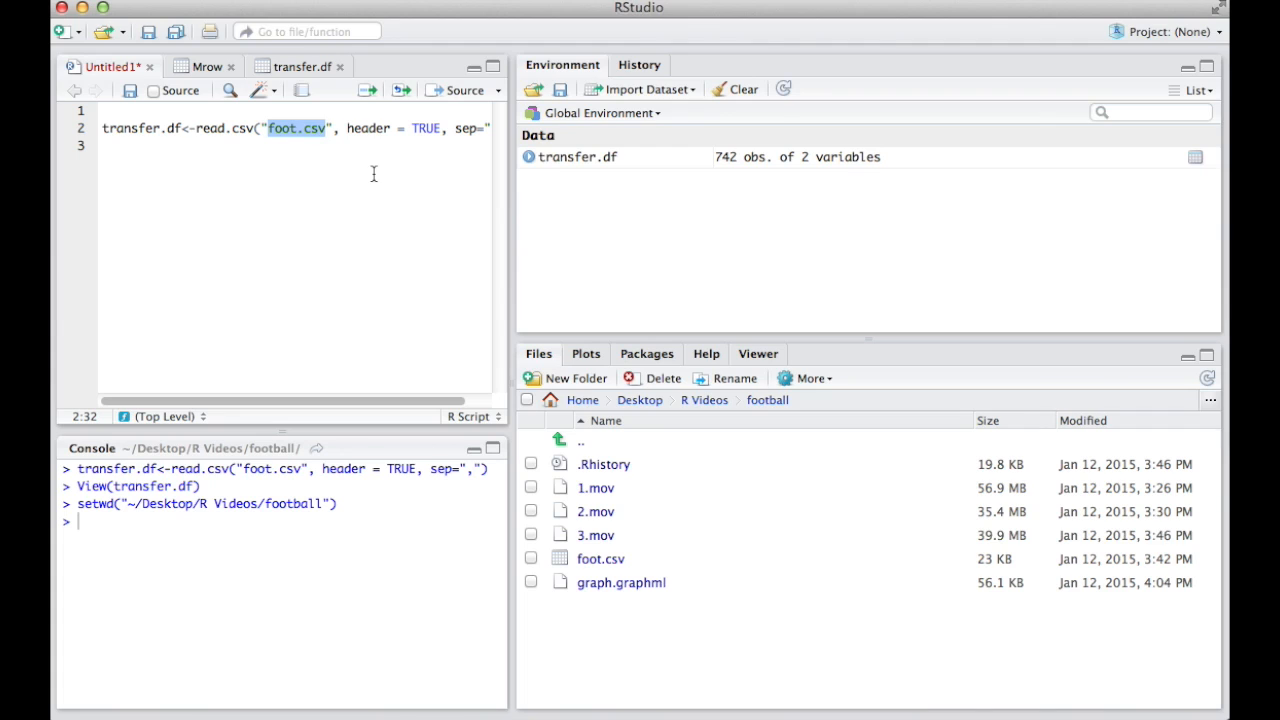
# - Add the script line graph<-graph.data.frame(transfer.df) below the read.csv line, separated by a blank line
pyautogui.click(174, 171)
pyautogui.press('Return')
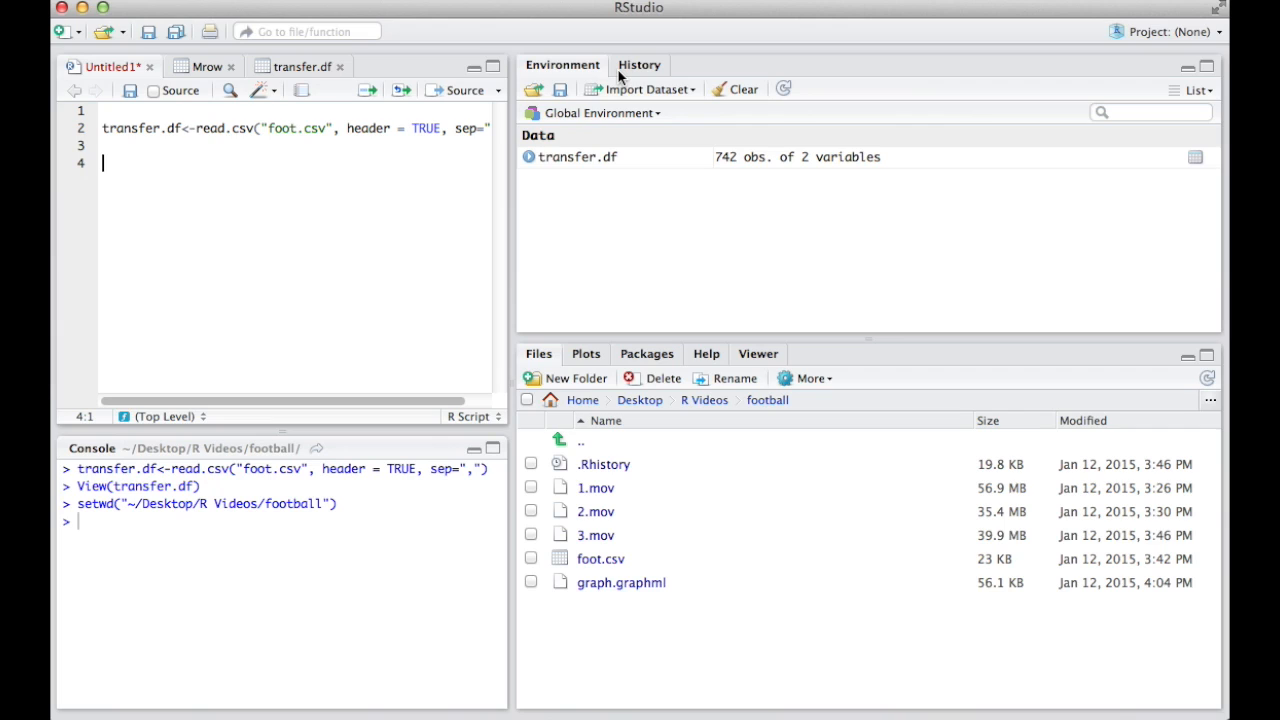
pyautogui.write('graph<-graph')
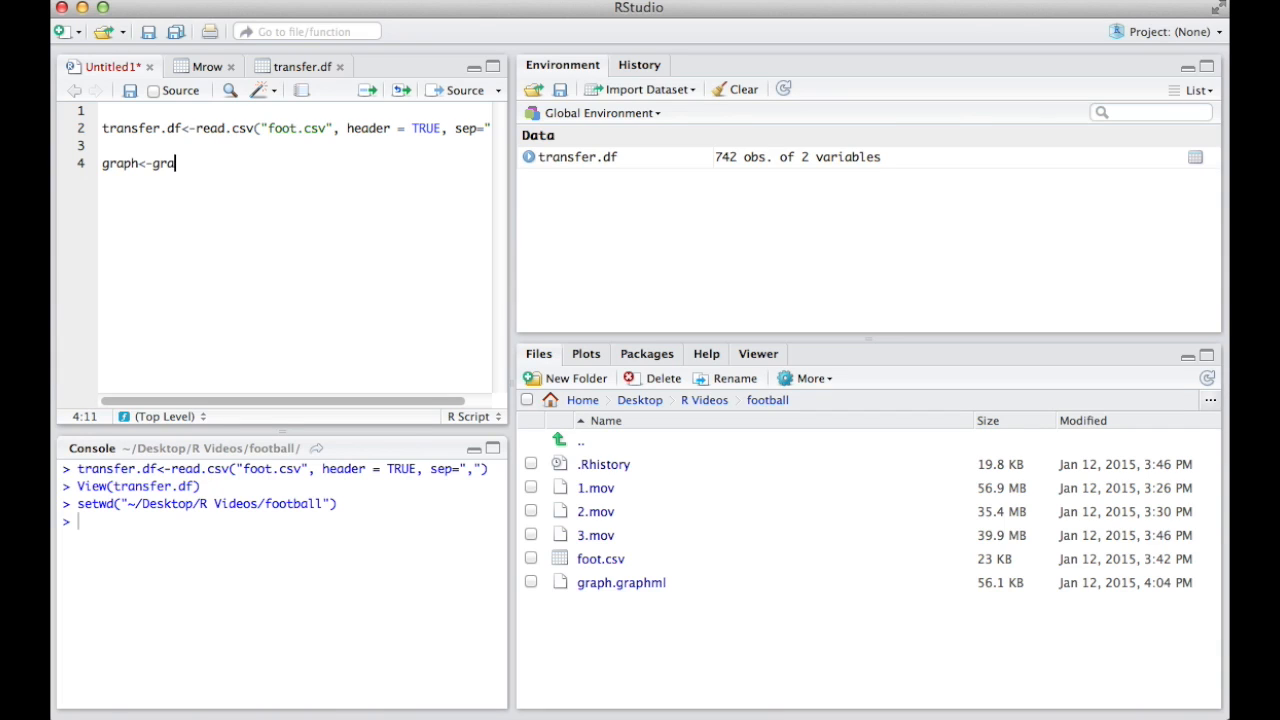
pyautogui.write('.data.')
pyautogui.write('frame(tr')
pyautogui.write('ansfer.d')
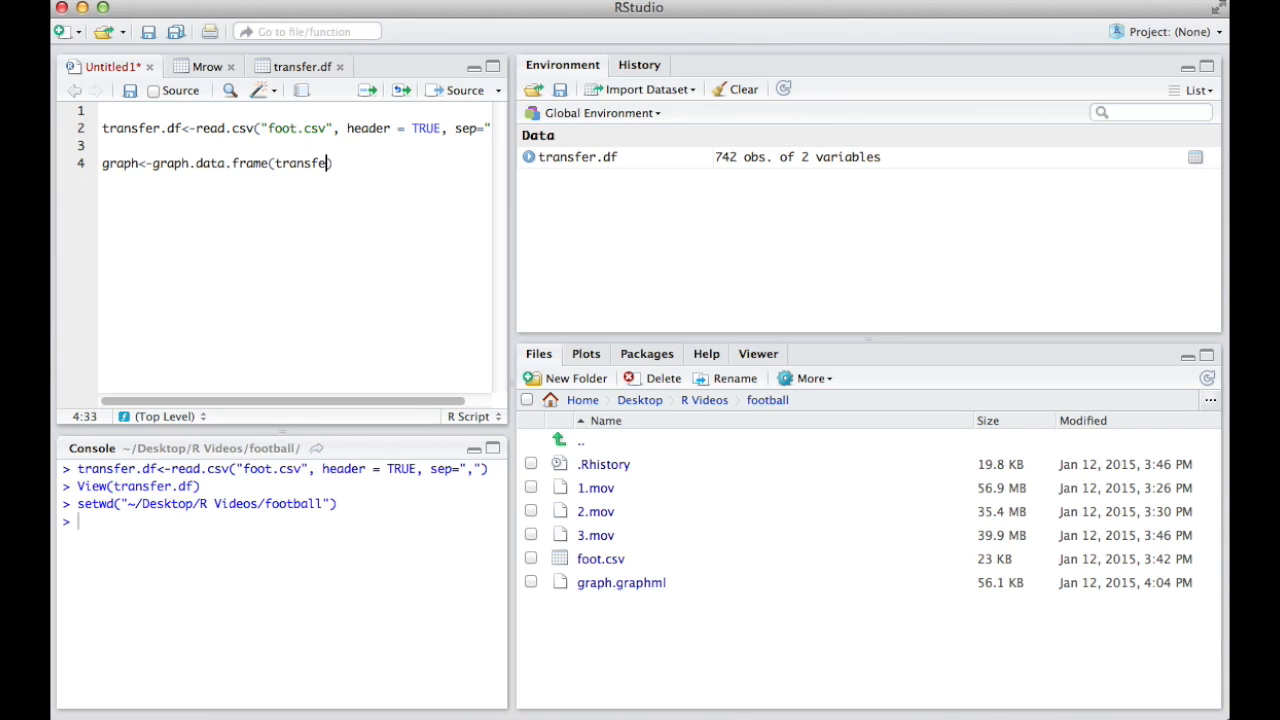
pyautogui.write('f')
pyautogui.click(660, 358)
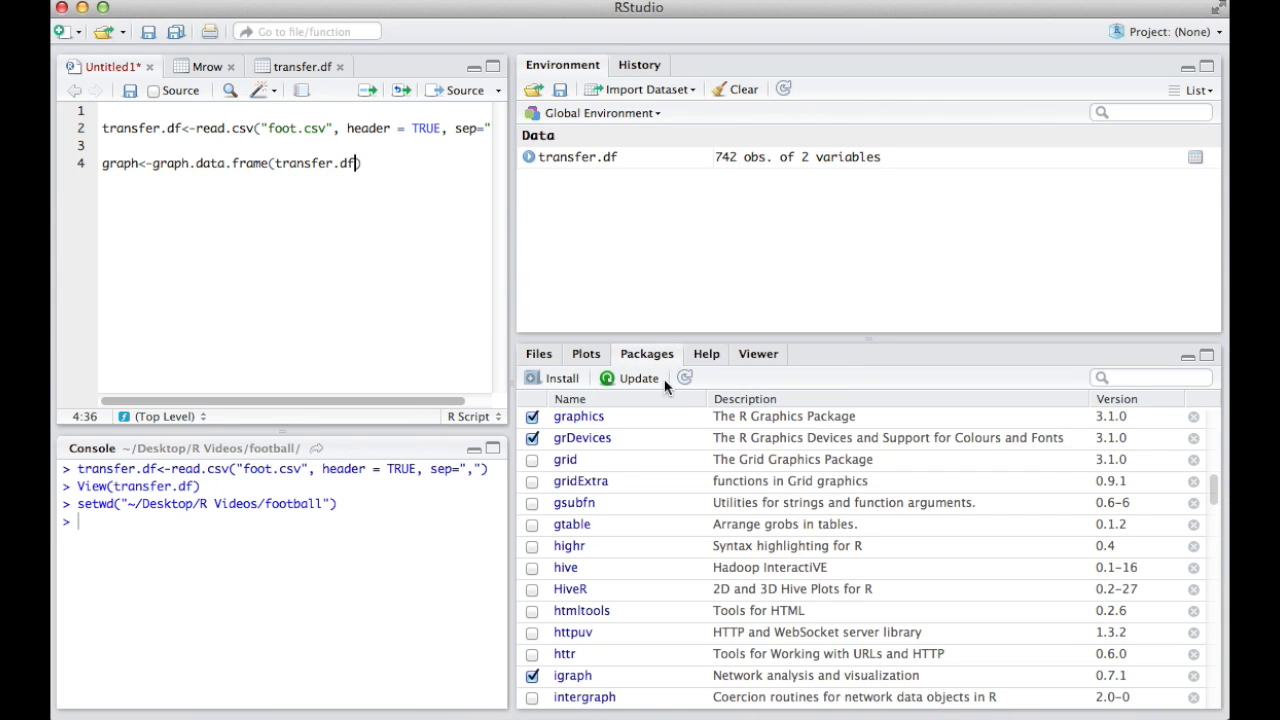
pyautogui.click(562, 378)
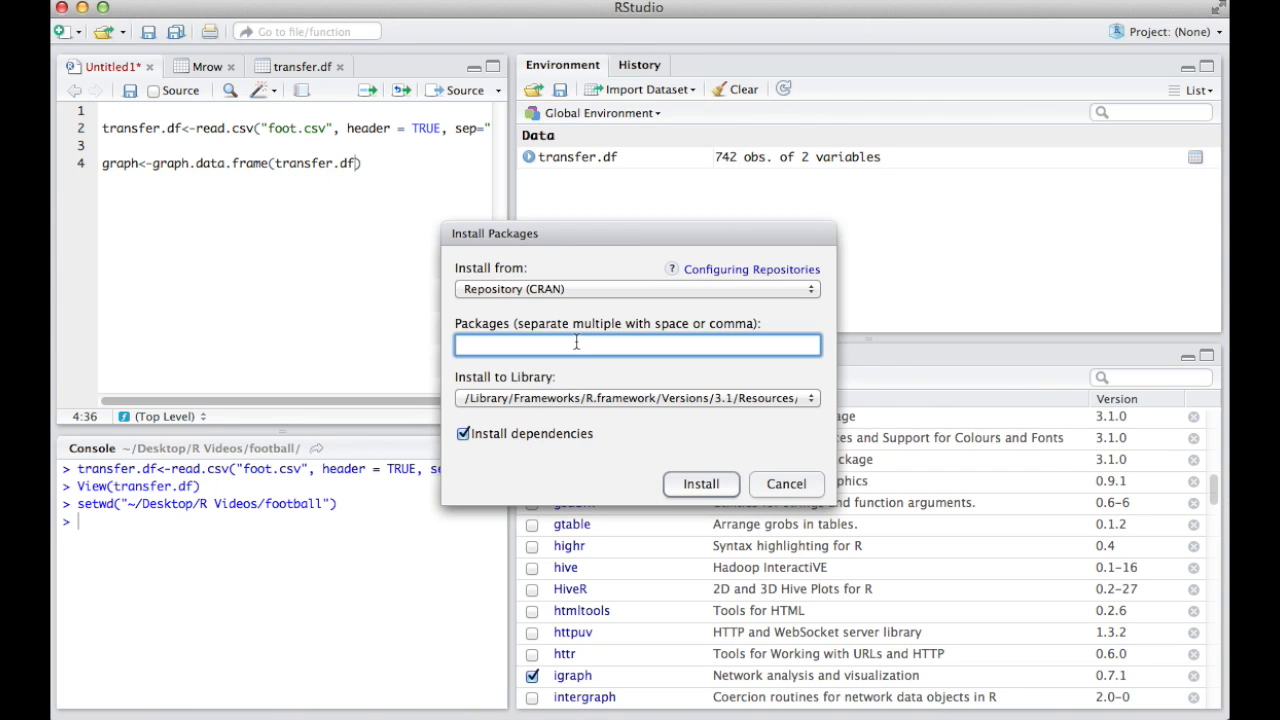
pyautogui.write('igraph')
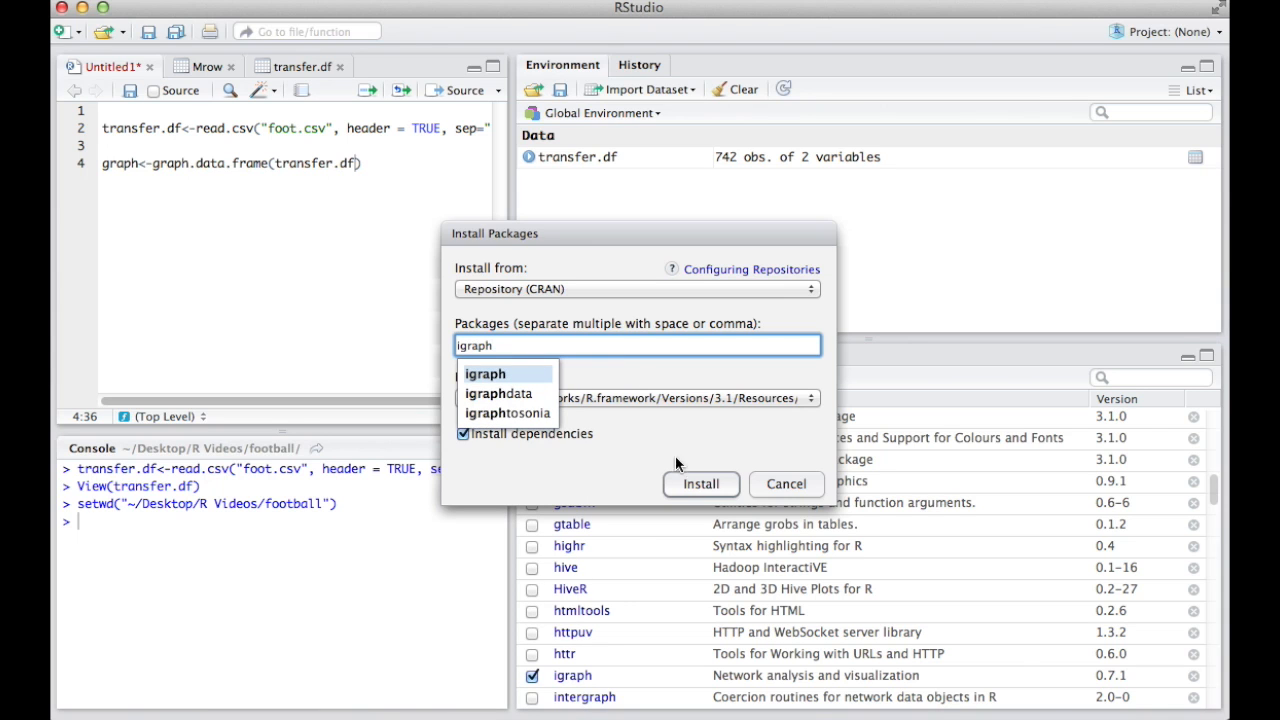
pyautogui.click(786, 483)
# - Check that the igraph package is enabled in the package list and run the graph.data.frame line
pyautogui.scroll(-5, 660, 478)
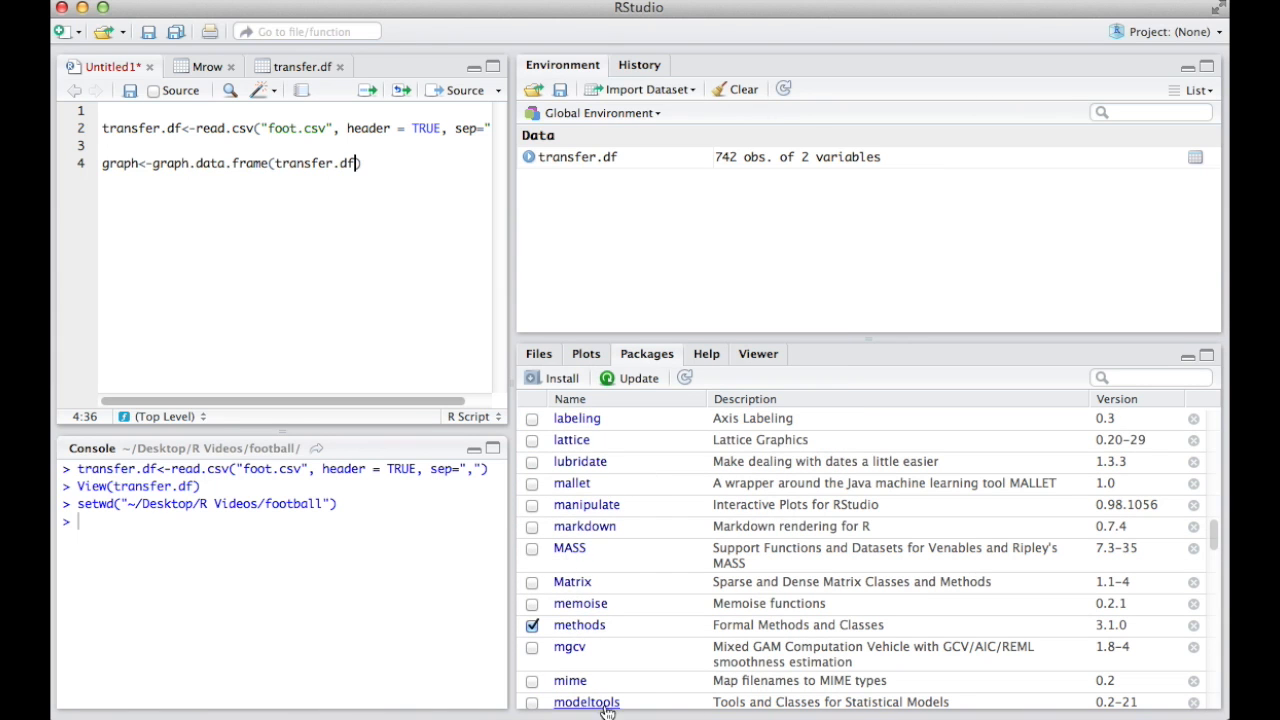
pyautogui.scroll(-5, 567, 545)
pyautogui.scroll(8, 567, 549)
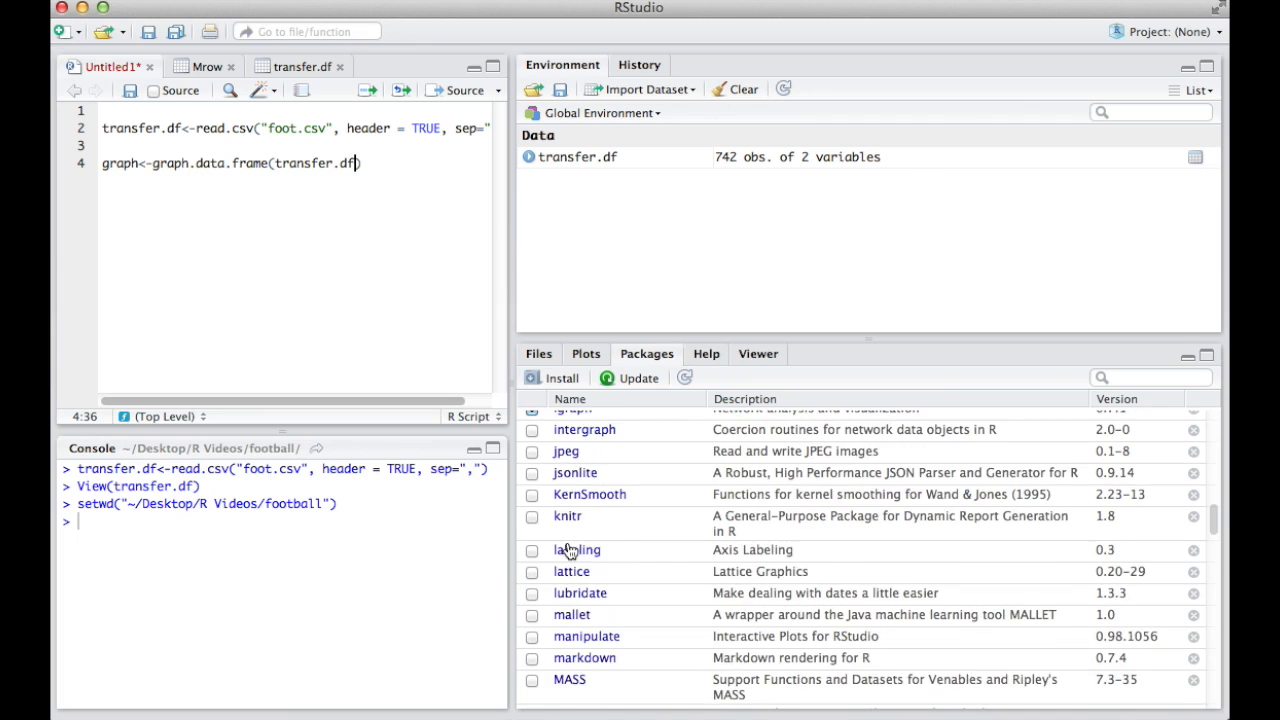
pyautogui.scroll(5, 567, 549)
pyautogui.click(533, 573)
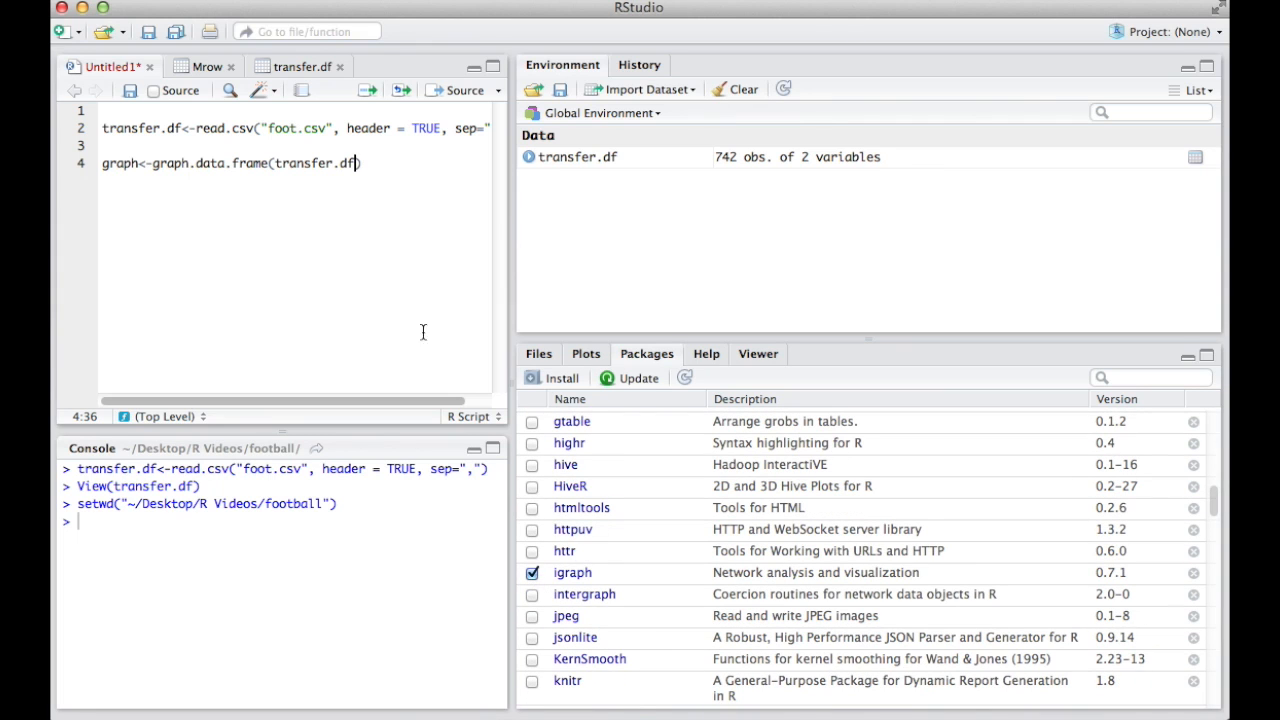
pyautogui.click(190, 163)
pyautogui.click(368, 92)
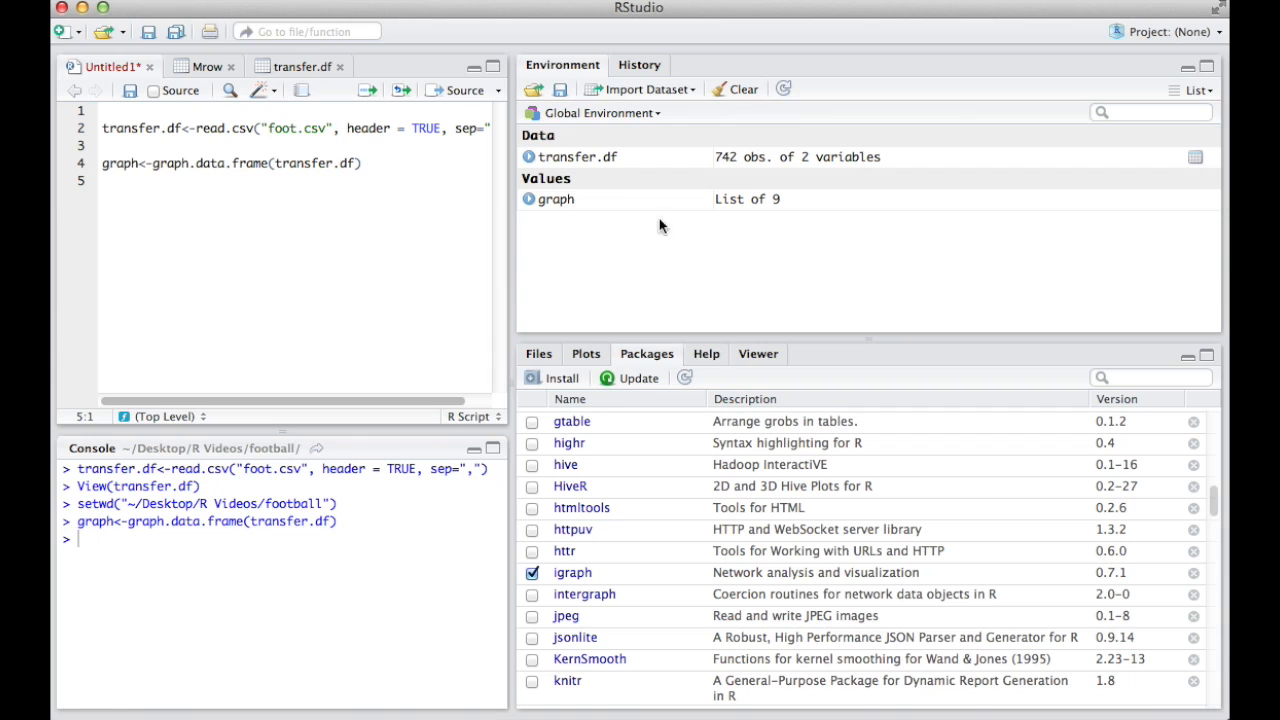
# - Remove the blank line above the graph.data.frame line and add blank lines below it
pyautogui.click(268, 163)
pyautogui.click(260, 148)
pyautogui.press('BackSpace')
pyautogui.click(397, 143)
pyautogui.press('Return')
pyautogui.press('Return')
pyautogui.press('Return')
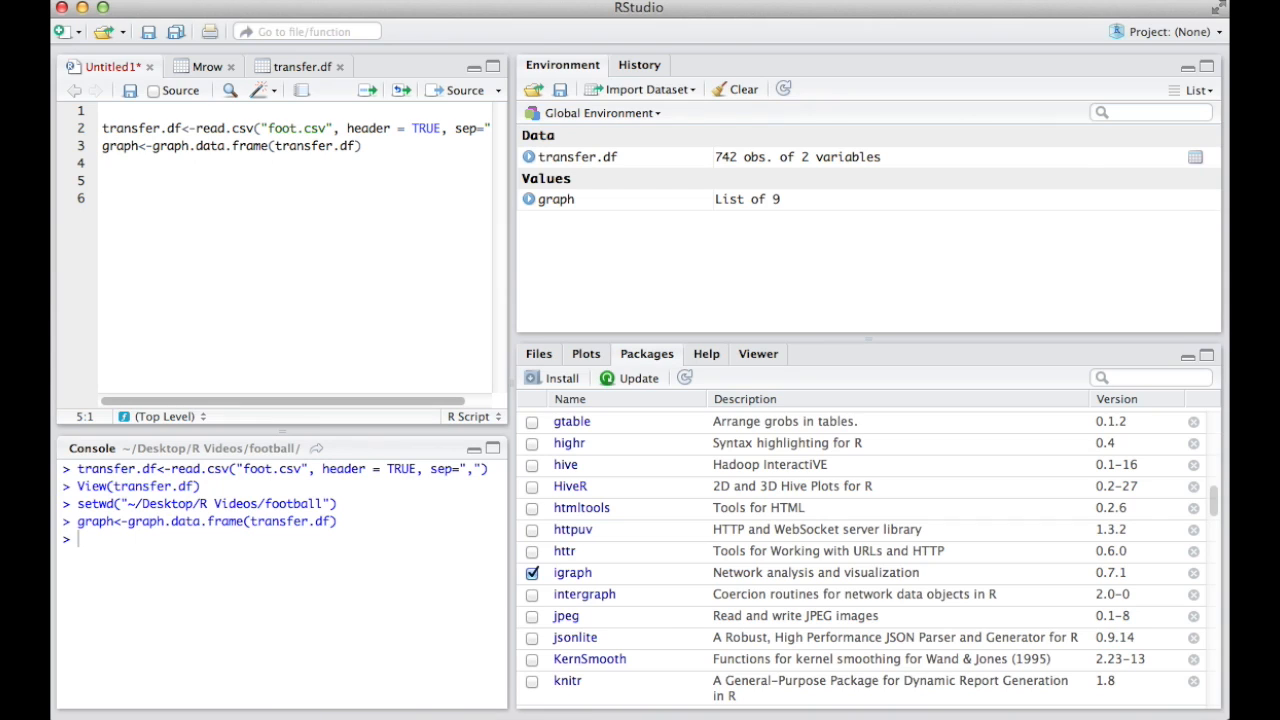
# - On line 5, start a write.graph call with the graph object and file="graph.graphml" as arguments
pyautogui.click(160, 180)
pyautogui.write('write.graph(')
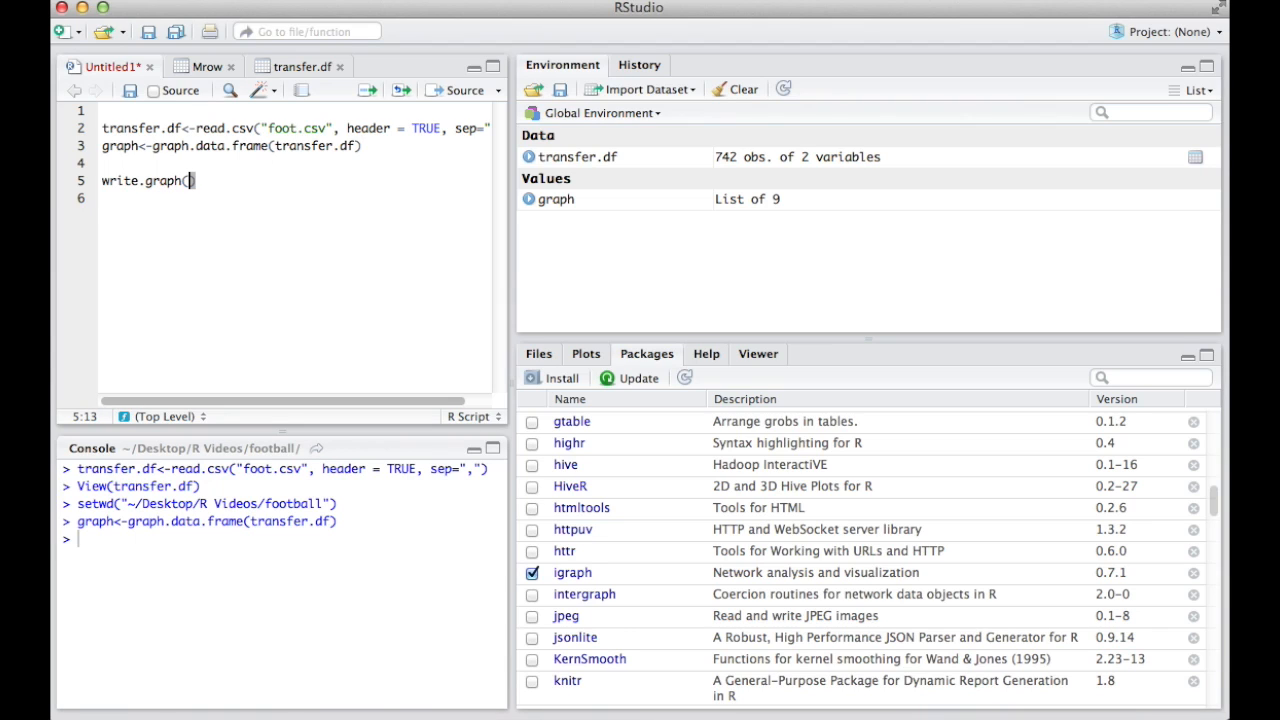
pyautogui.write('graoh')
pyautogui.press('BackSpace')
pyautogui.press('BackSpace')
pyautogui.write('ph, file="graph.')
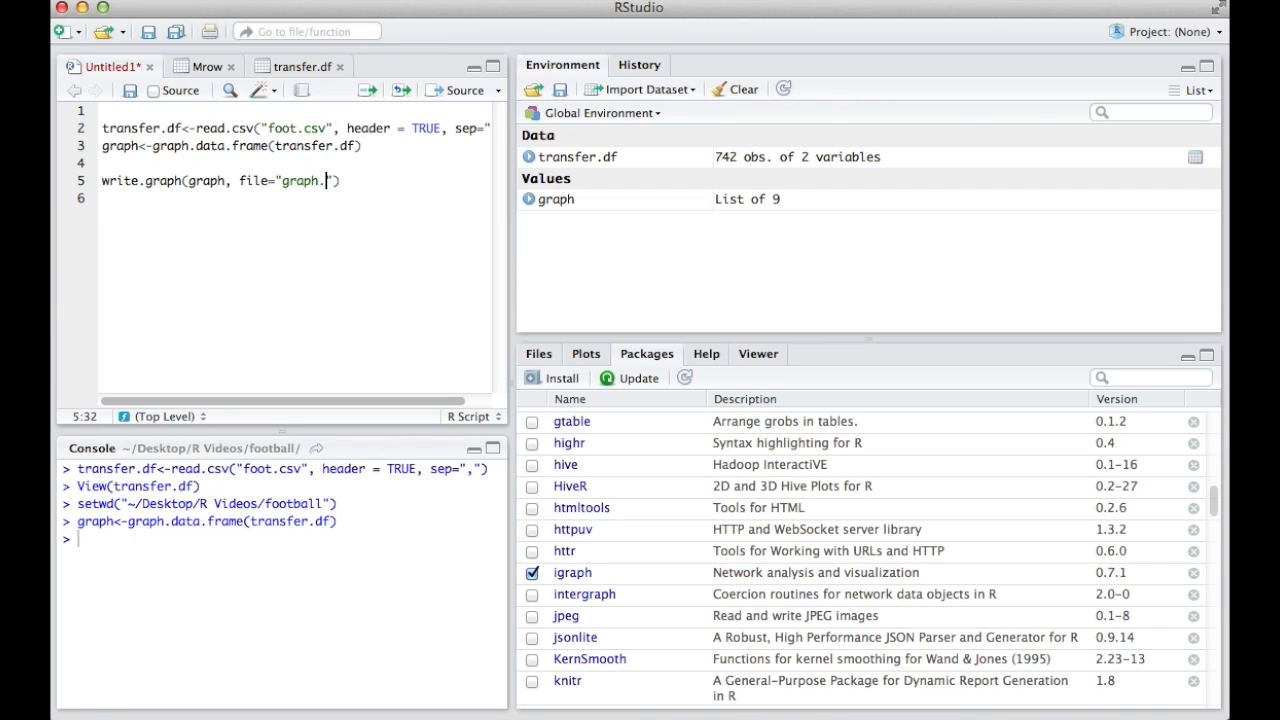
pyautogui.write('graph')
pyautogui.write('ml')
pyautogui.write('", format=')
pyautogui.write('"grap')
pyautogui.write('hml')
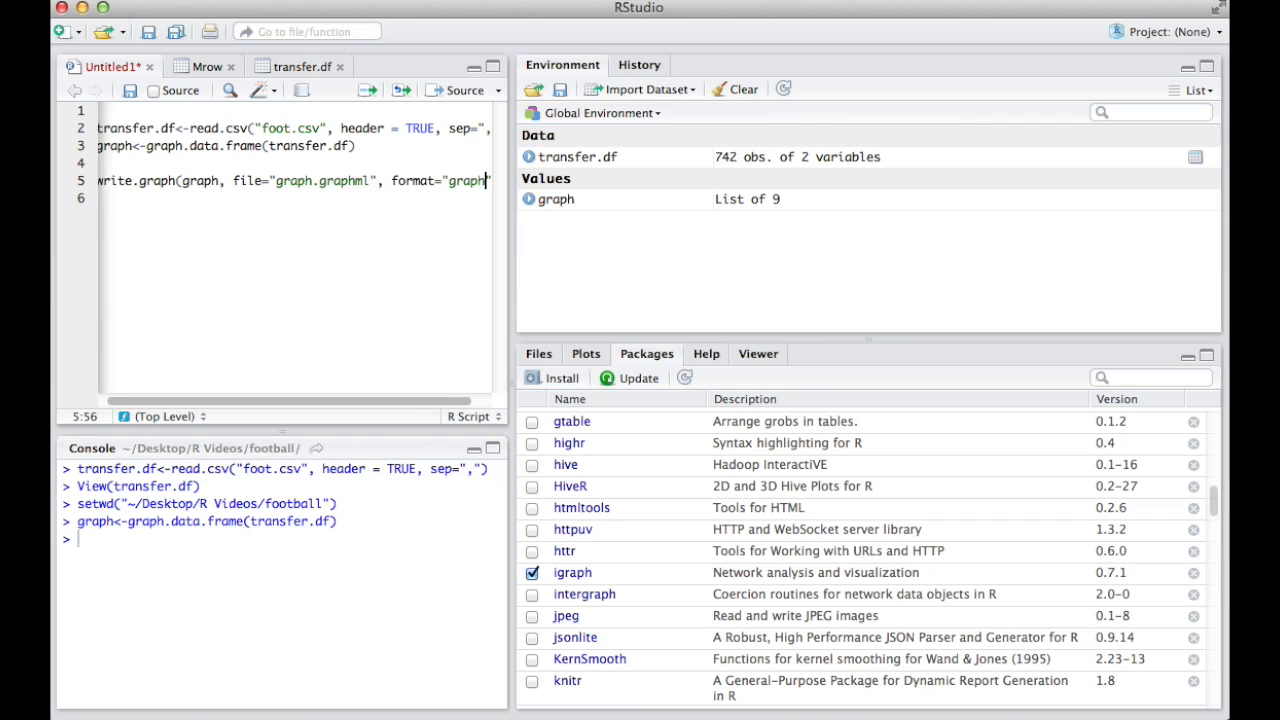
pyautogui.write('"')
# - Add format="graphml" to the write.graph call and run the line to export the graph
pyautogui.press('Left')
pyautogui.press('Left')
pyautogui.press('Left')
pyautogui.press('Left')
pyautogui.press('Left')
pyautogui.press('Left')
pyautogui.press('Left')
pyautogui.press('Left')
pyautogui.press('Left')
pyautogui.press('Left')
pyautogui.press('Left')
pyautogui.press('Left')
pyautogui.press('Left')
pyautogui.press('Left')
pyautogui.press('Left')
pyautogui.press('Left')
pyautogui.press('Left')
pyautogui.press('Left')
pyautogui.press('Left')
pyautogui.press('Left')
pyautogui.press('Left')
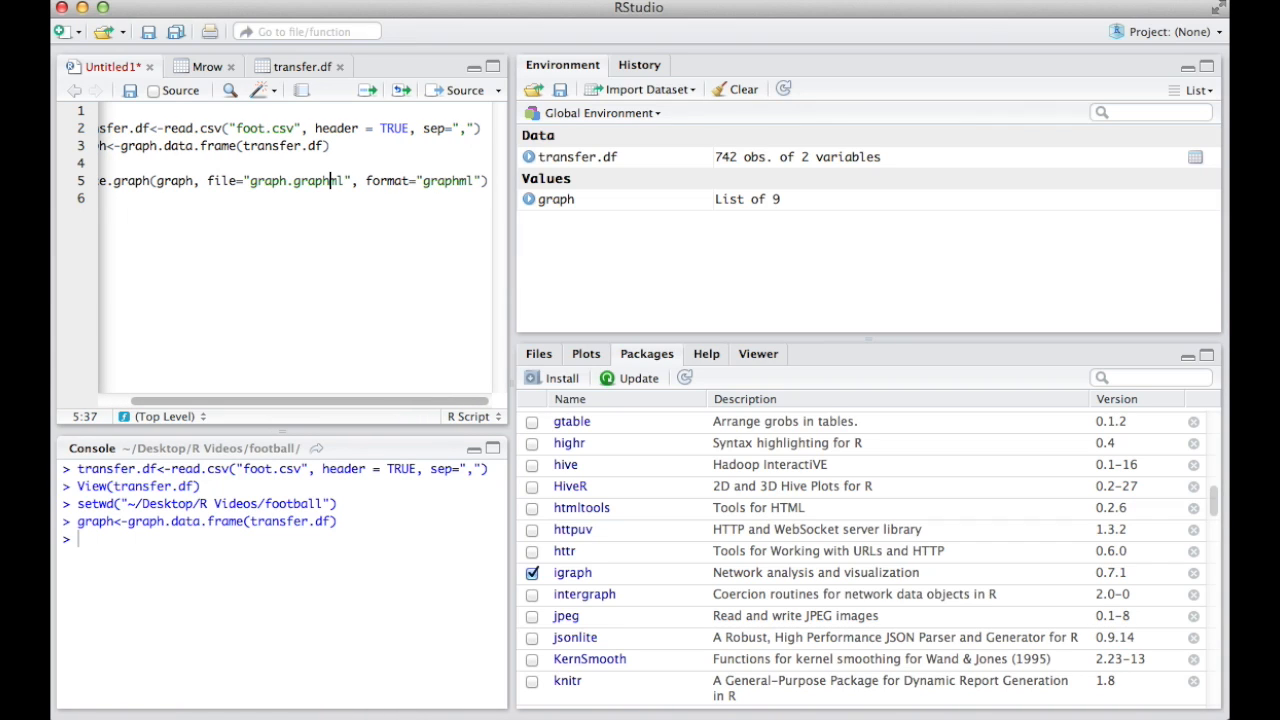
pyautogui.click(370, 91)
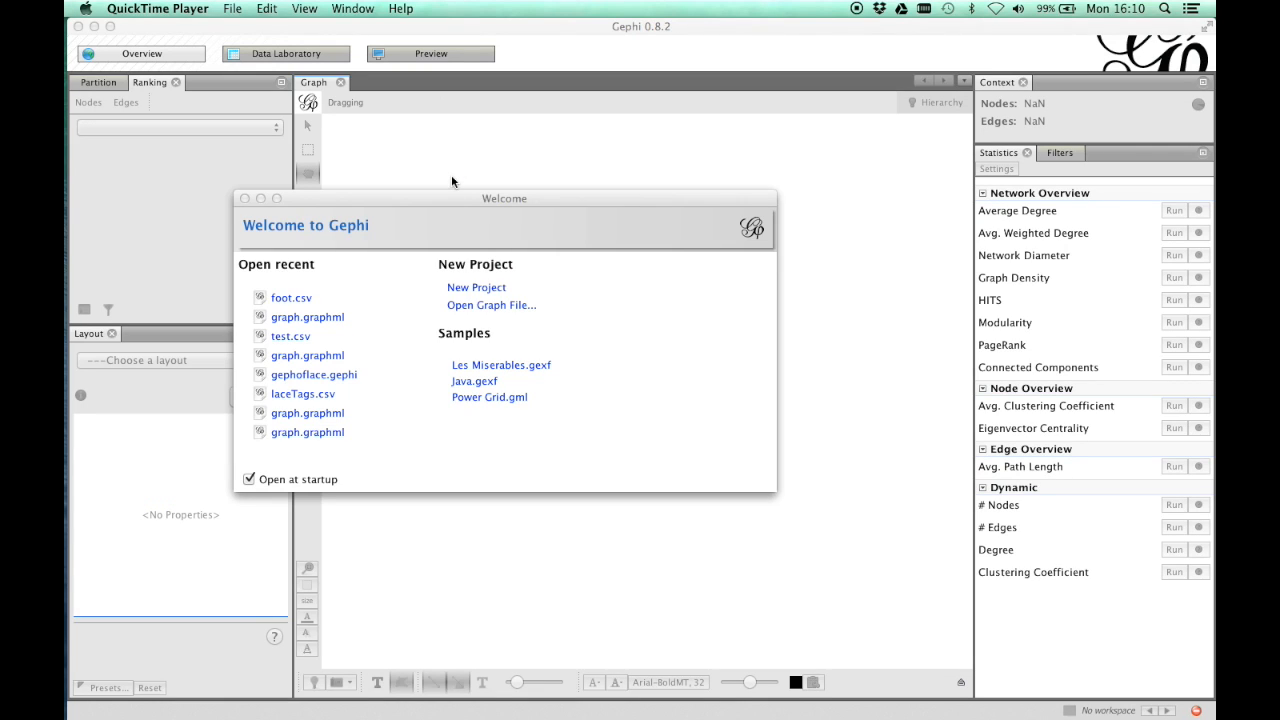
# - Switch to Gephi, open graph.graphml from the football folder, and import it as a new directed graph
pyautogui.click(500, 310)
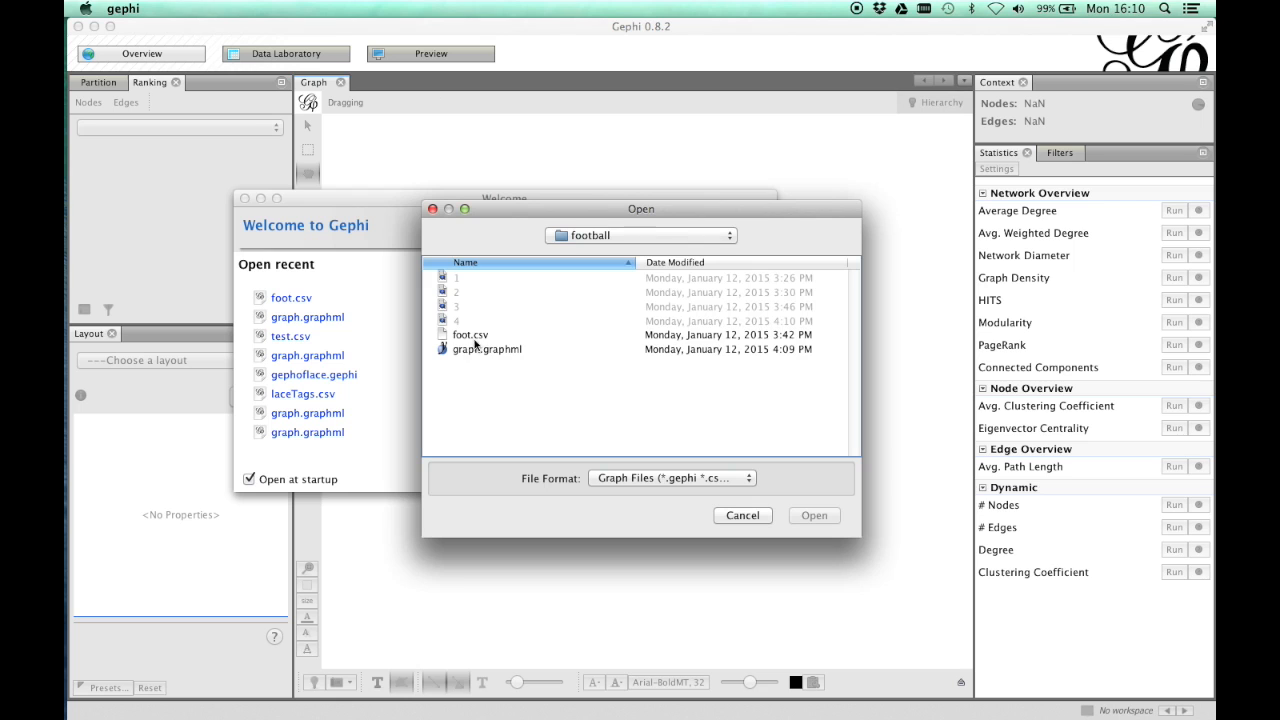
pyautogui.doubleClick(490, 352)
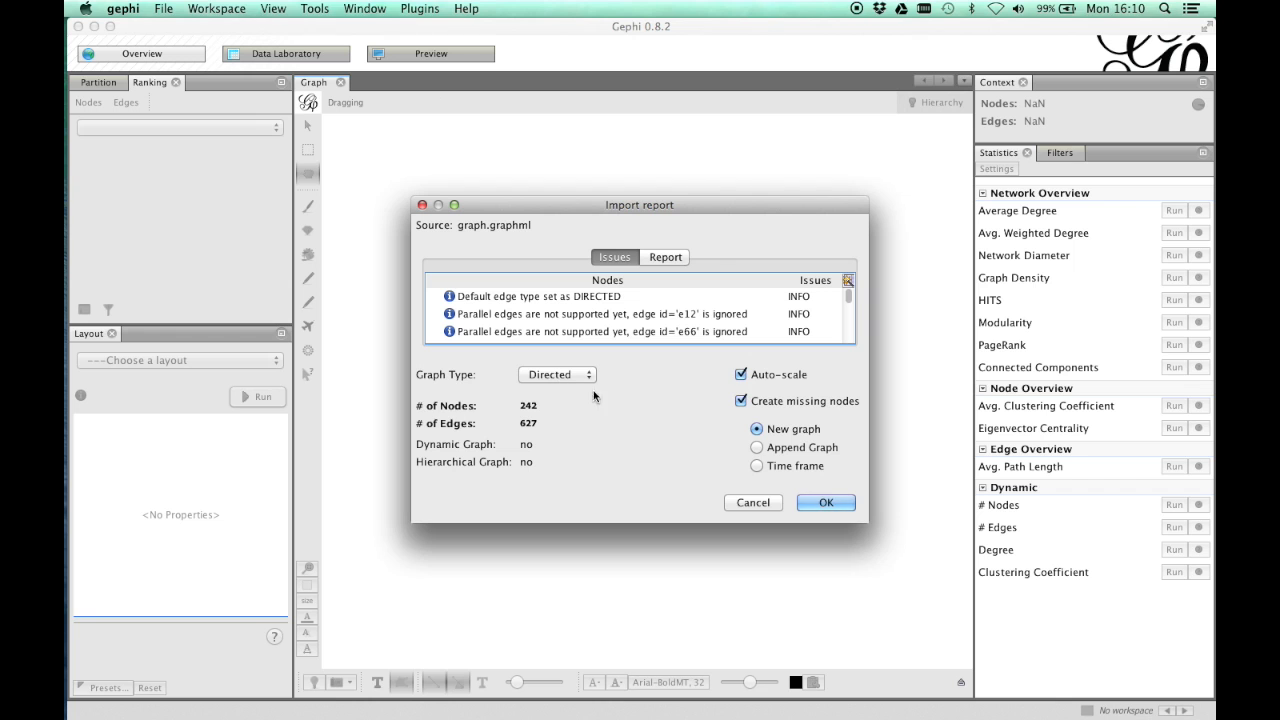
pyautogui.click(826, 508)
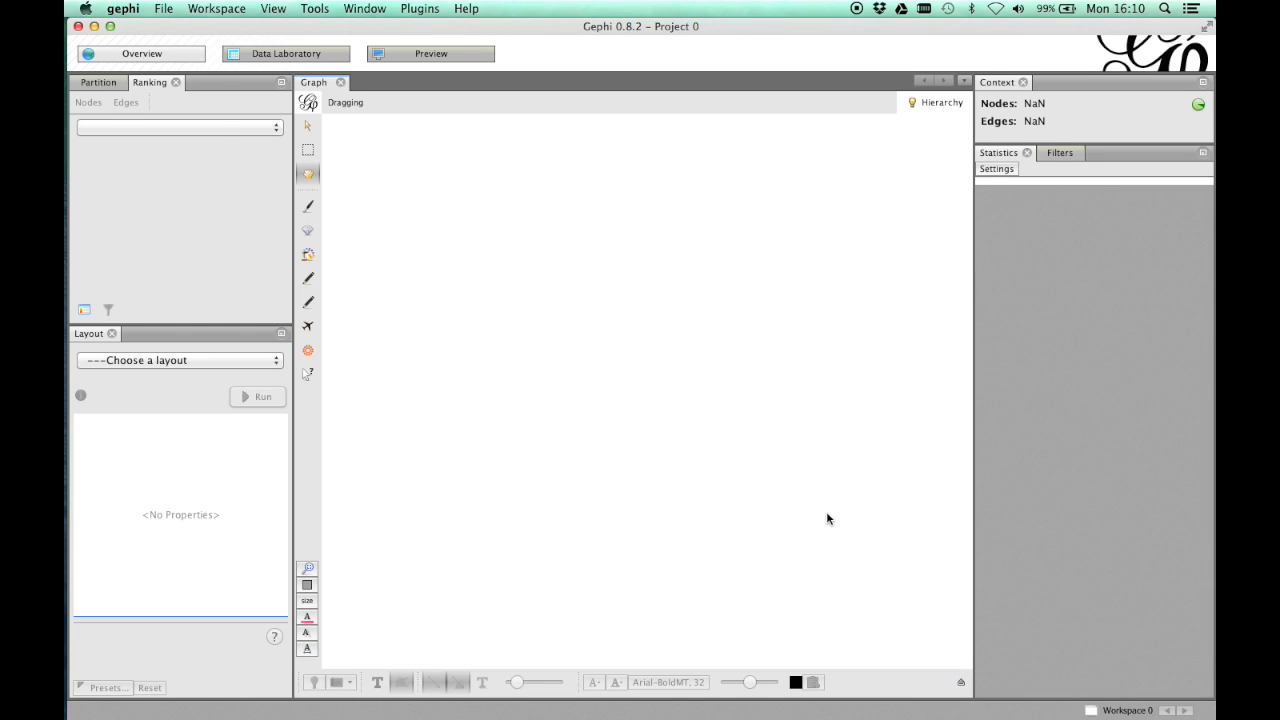
# - Move two outlying nodes from the network's lower edge further out, away from the other nodes
pyautogui.scroll(4, 735, 444)
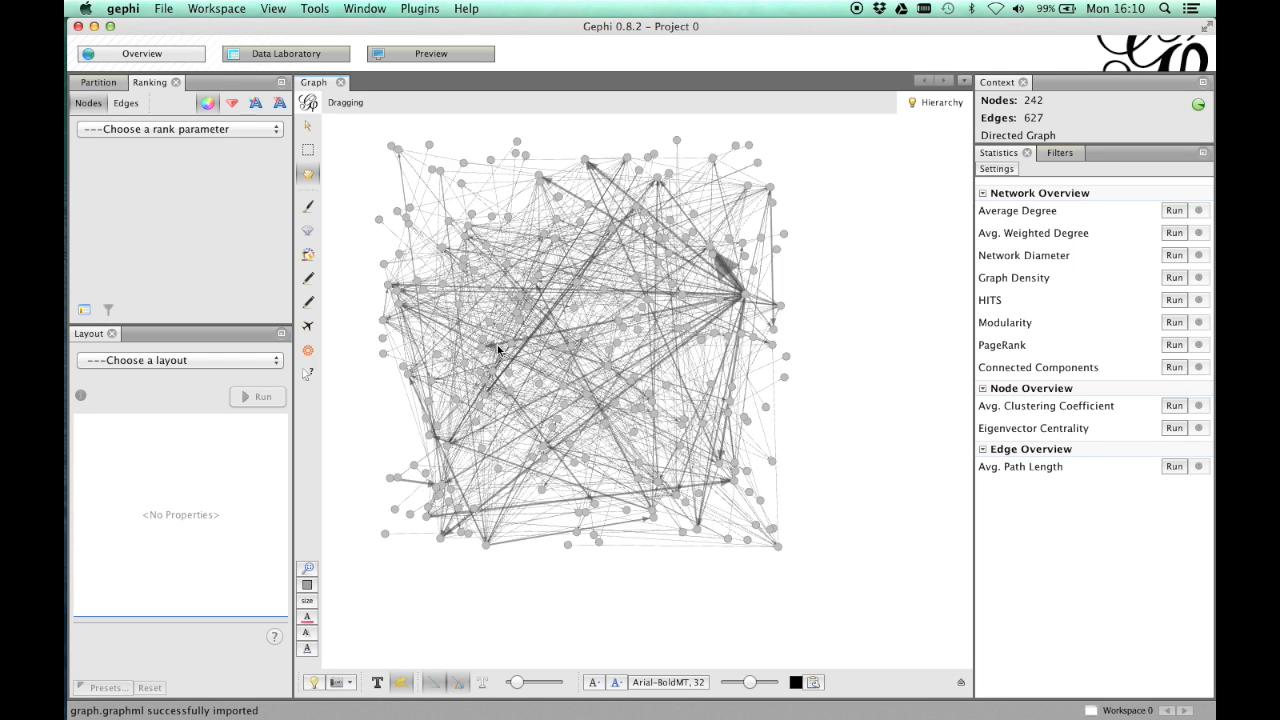
pyautogui.moveTo(780, 549); pyautogui.dragTo(830, 578)
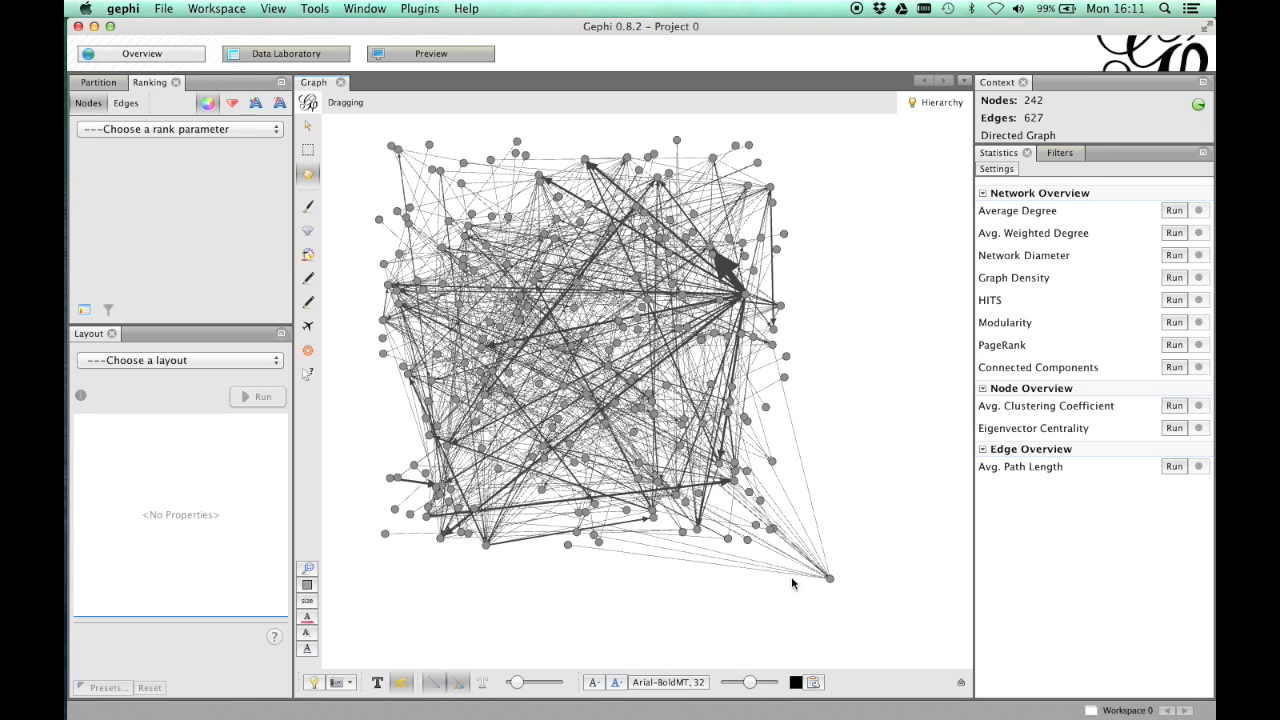
pyautogui.moveTo(566, 546); pyautogui.dragTo(561, 584)
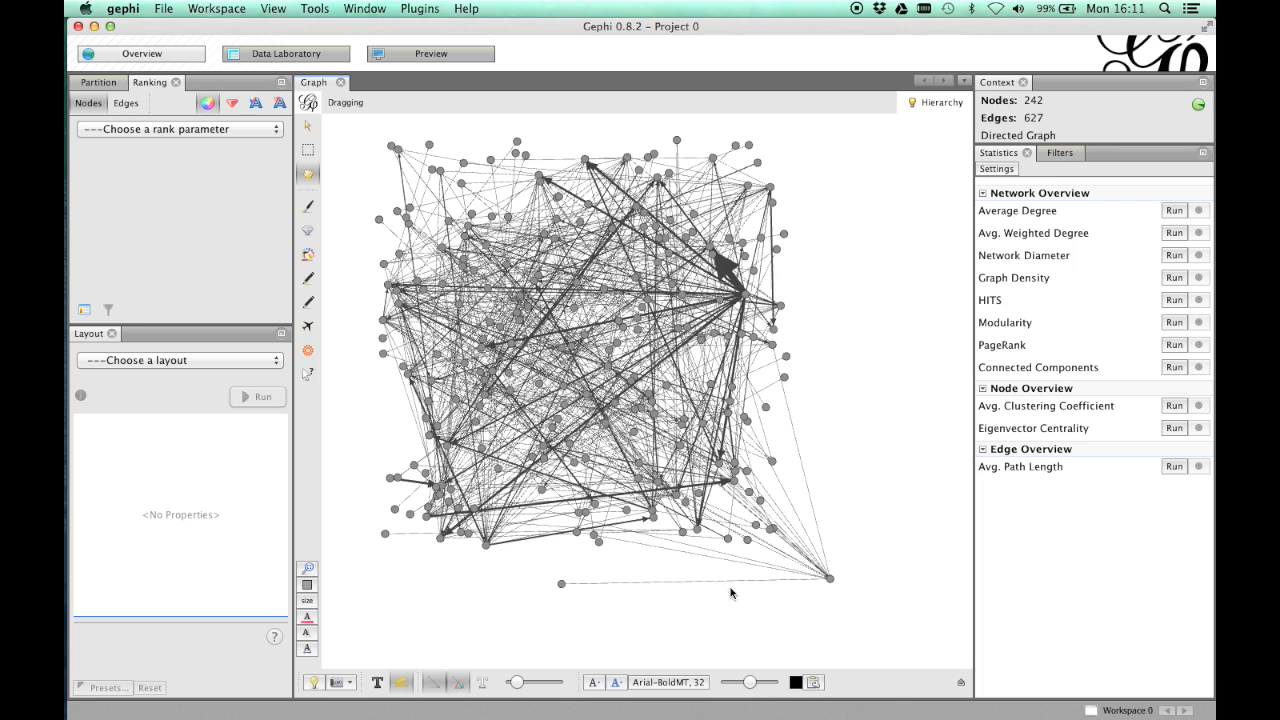
# - Show the node labels, copy the name column's data into the Label column of the node table, and return to the graph overview
pyautogui.click(379, 682)
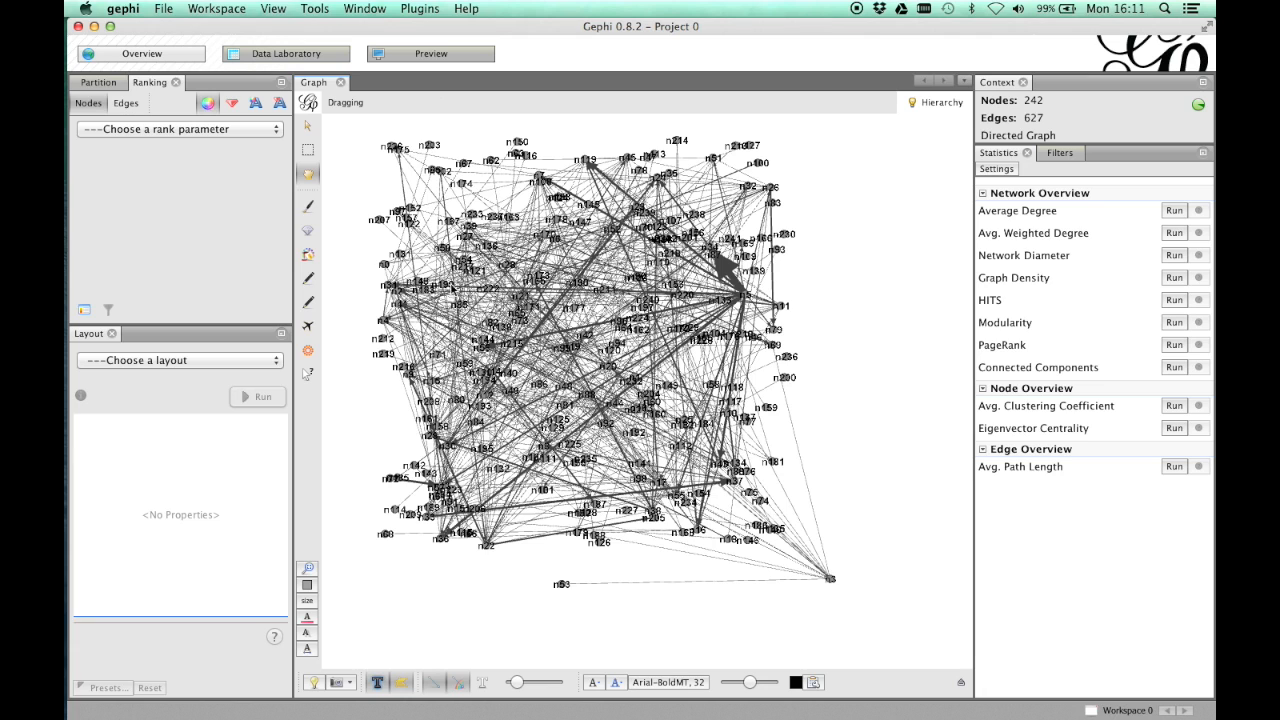
pyautogui.click(272, 55)
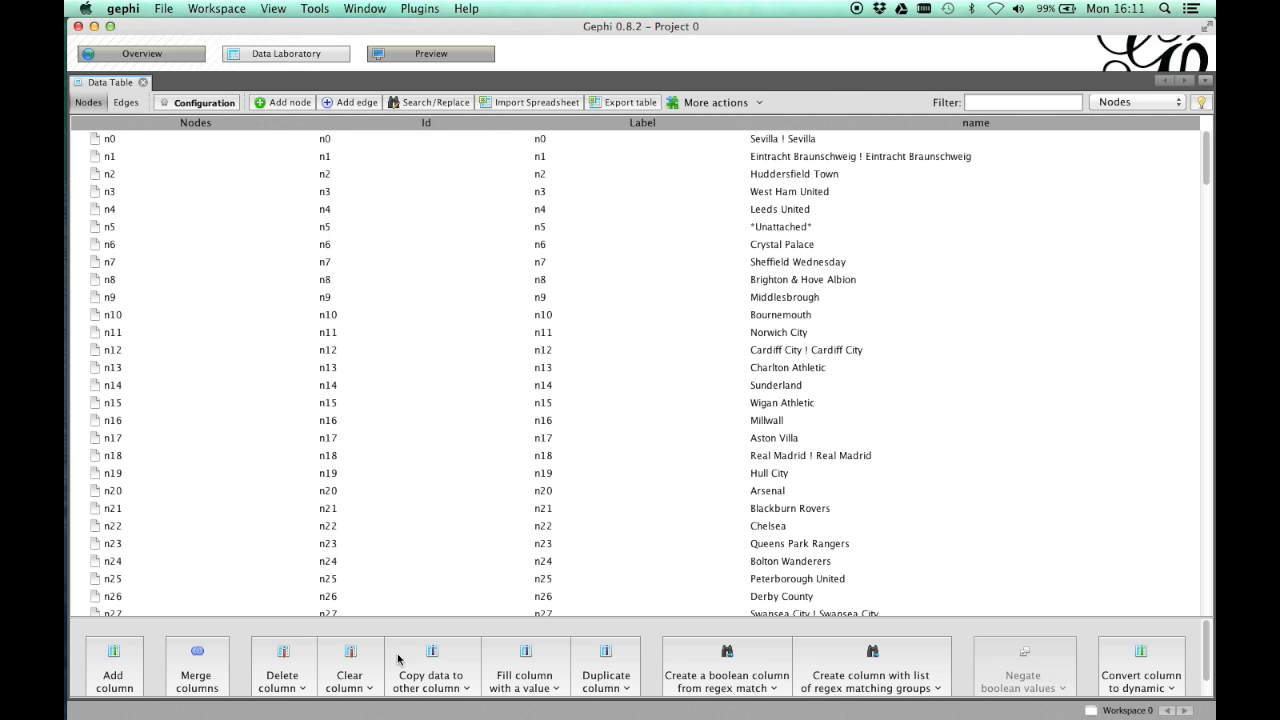
pyautogui.click(466, 665)
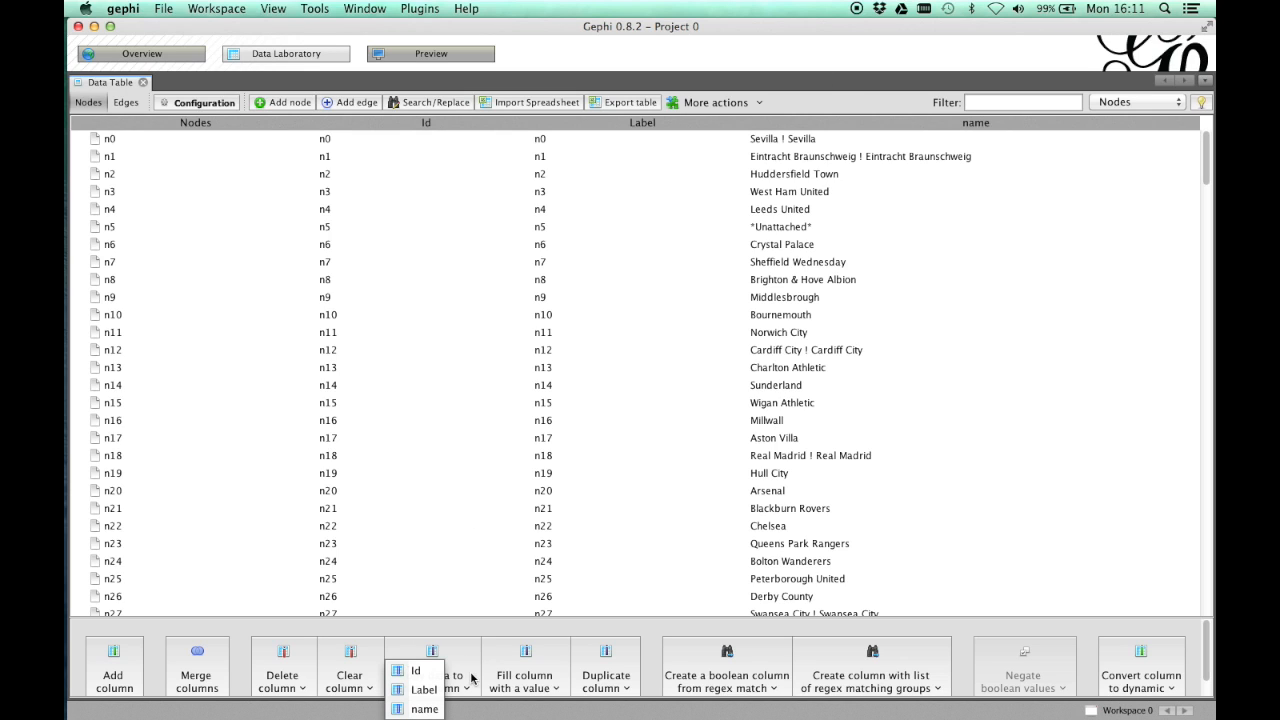
pyautogui.click(425, 708)
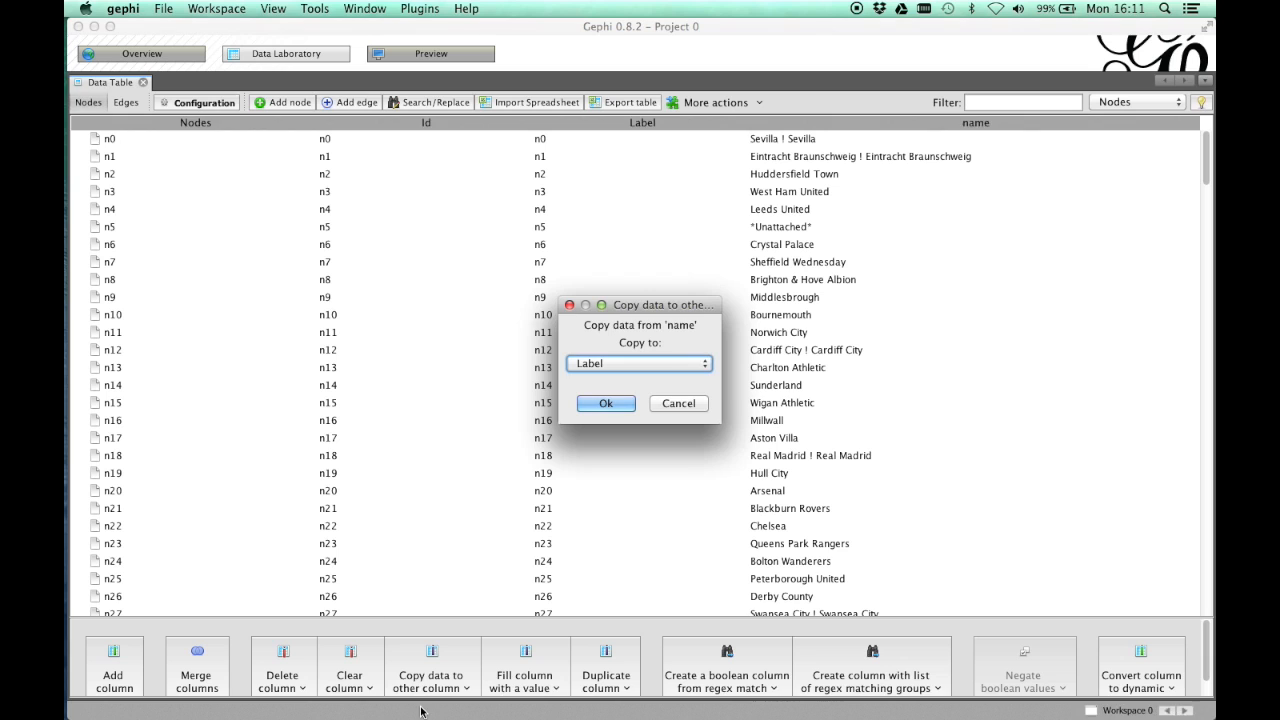
pyautogui.click(600, 405)
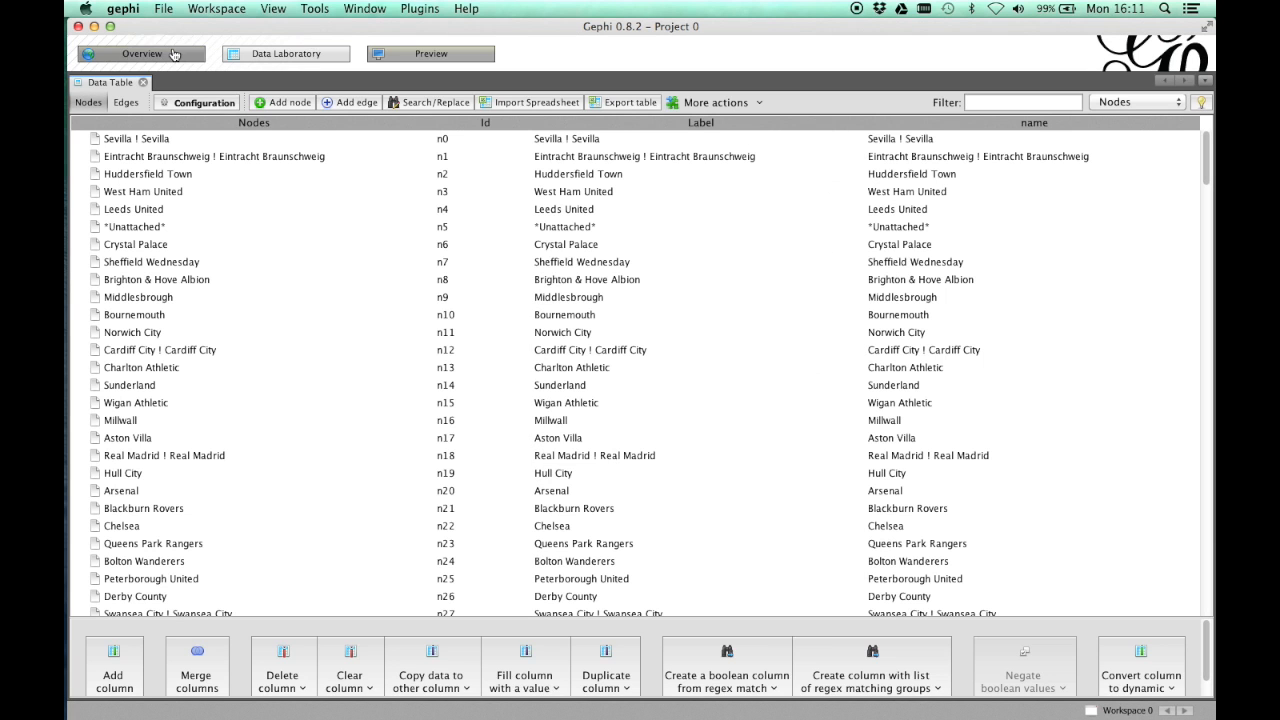
pyautogui.click(165, 54)
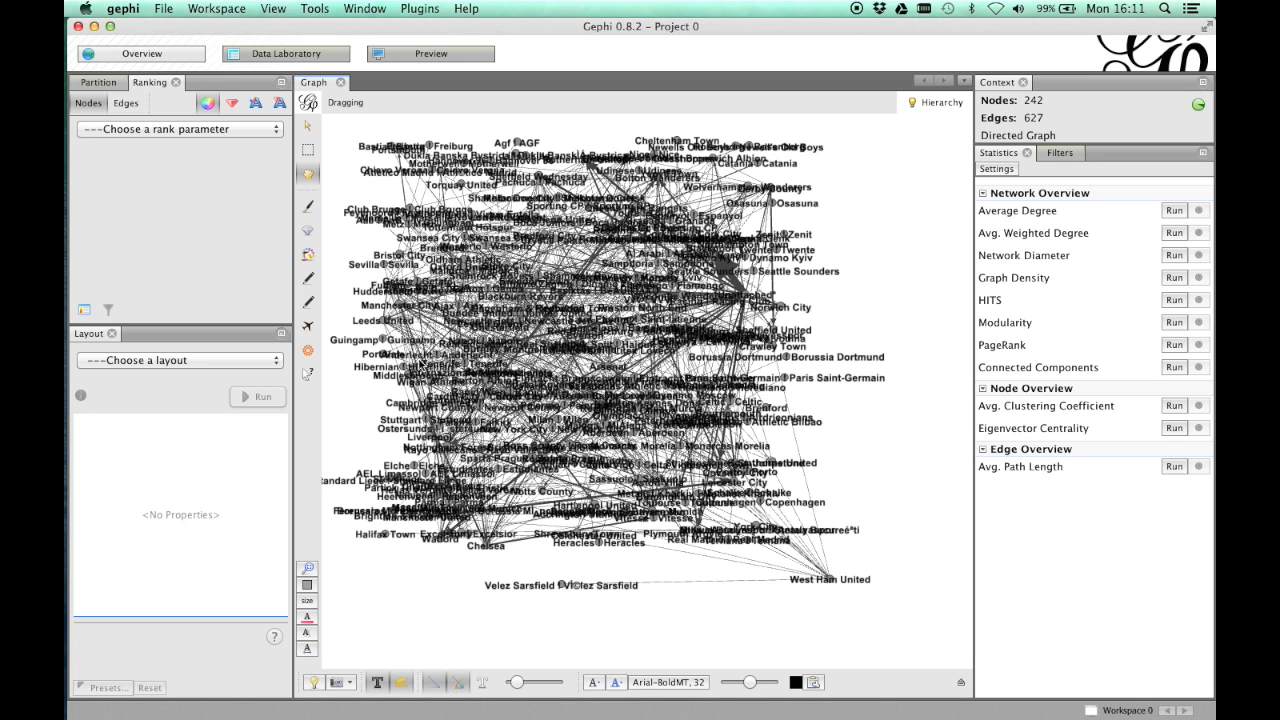
# - Pull the Heracles, West Bromwich Albion, Halifax Town, Millwall and St Johnstone nodes out of the crowded network into free space
pyautogui.moveTo(601, 542); pyautogui.dragTo(866, 446)
pyautogui.moveTo(713, 160); pyautogui.dragTo(930, 205)
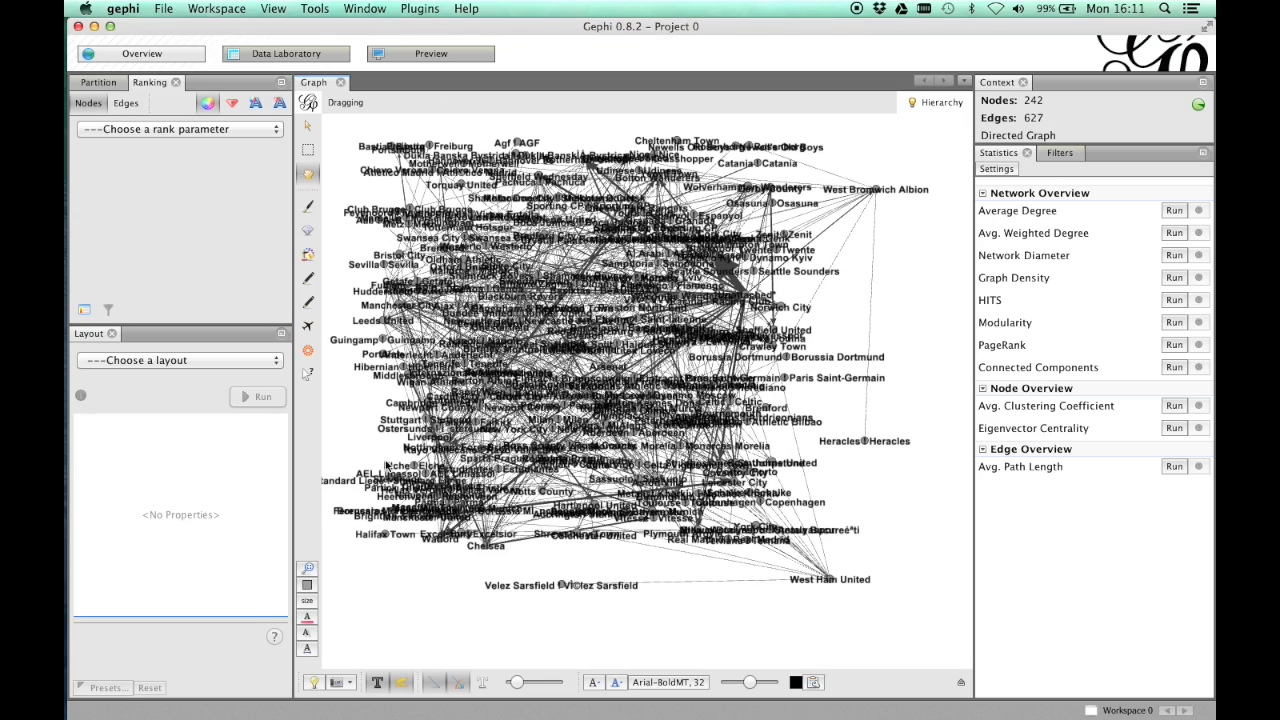
pyautogui.moveTo(382, 534); pyautogui.dragTo(619, 616)
pyautogui.moveTo(697, 530); pyautogui.dragTo(722, 625)
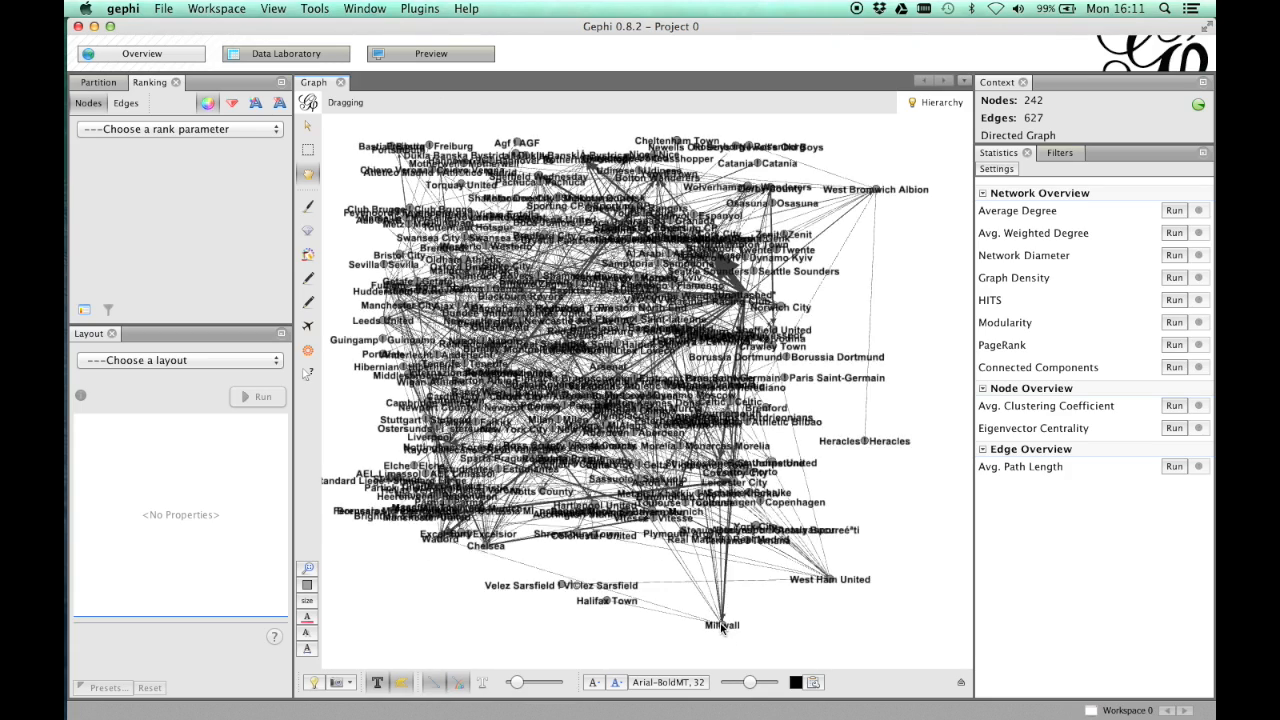
pyautogui.moveTo(726, 467); pyautogui.dragTo(899, 456)
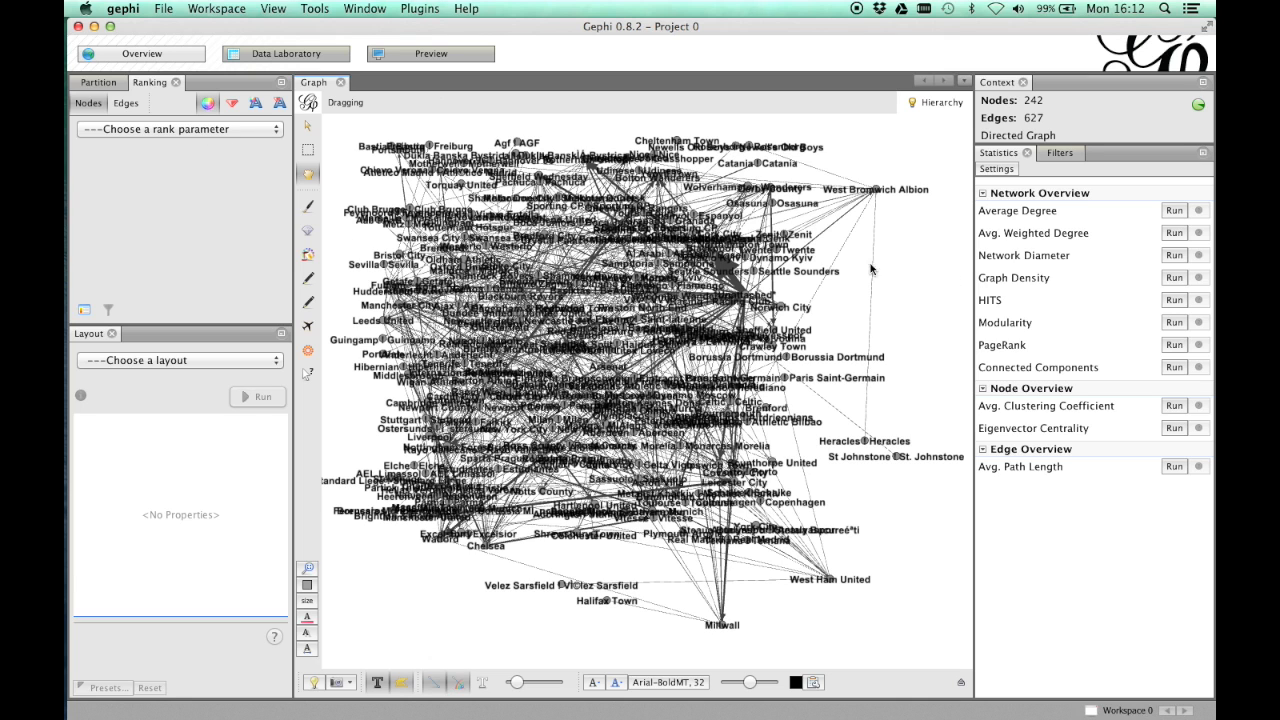
# - Run the Modularity statistic with Randomize on and resolution 1.0, and close its report
pyautogui.click(1174, 322)
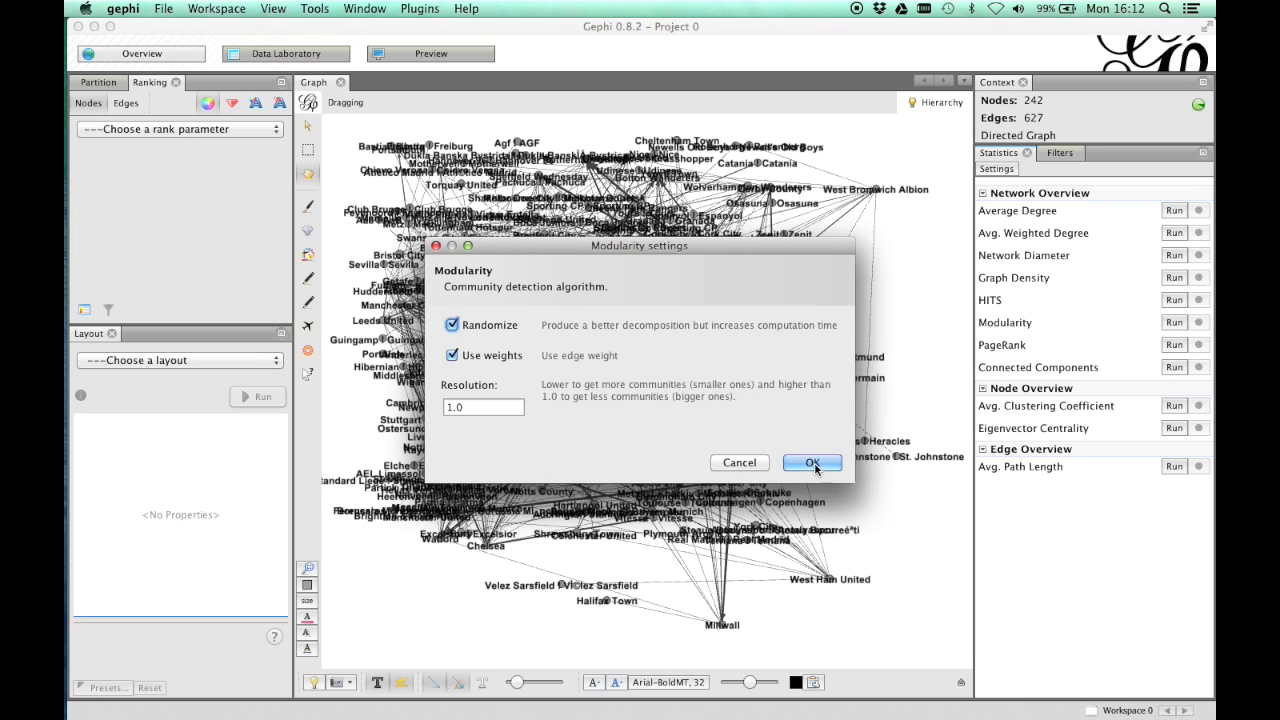
pyautogui.click(812, 463)
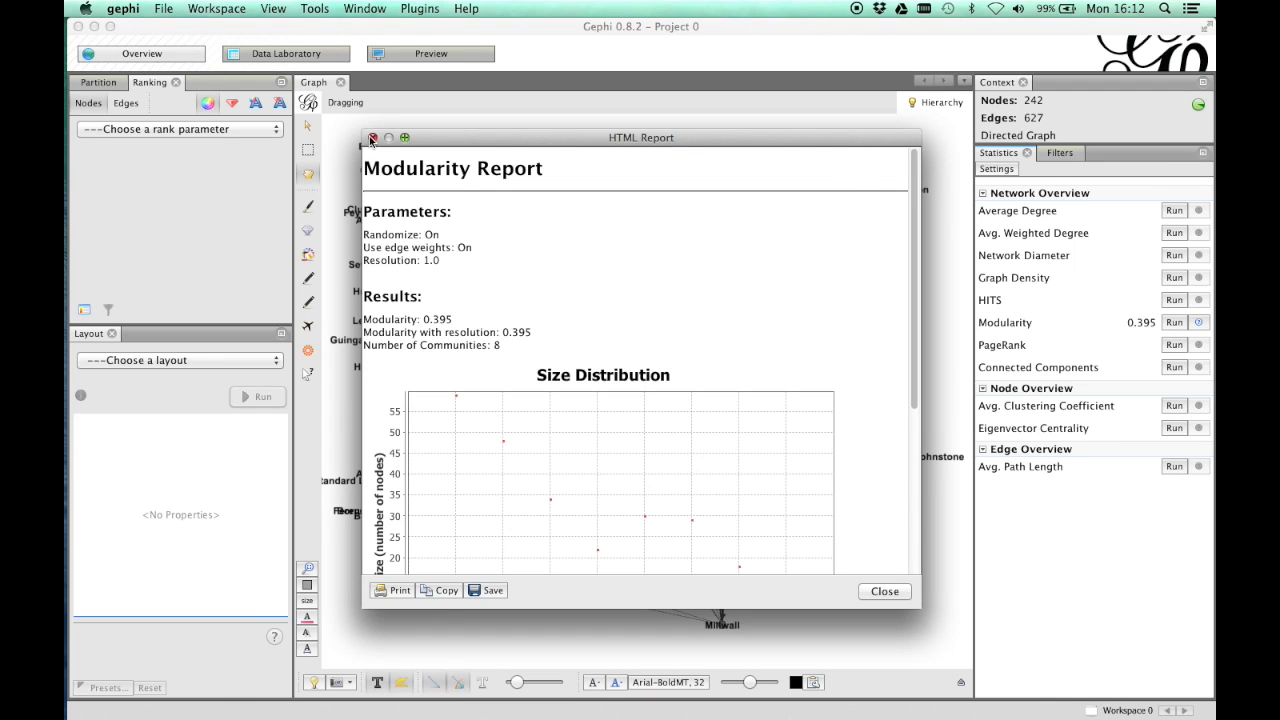
pyautogui.click(370, 138)
# - Partition the nodes by Modularity Class and apply the community colours to the graph
pyautogui.click(97, 84)
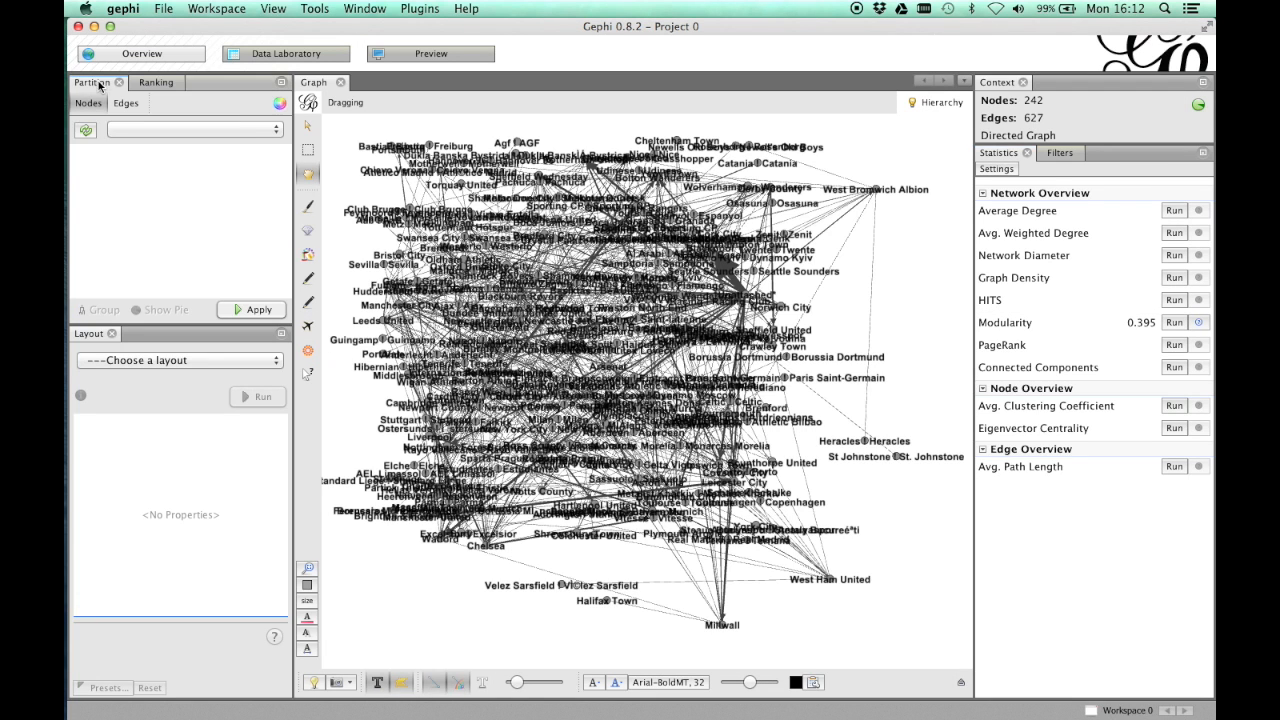
pyautogui.click(88, 133)
pyautogui.click(137, 129)
pyautogui.click(170, 147)
pyautogui.click(250, 310)
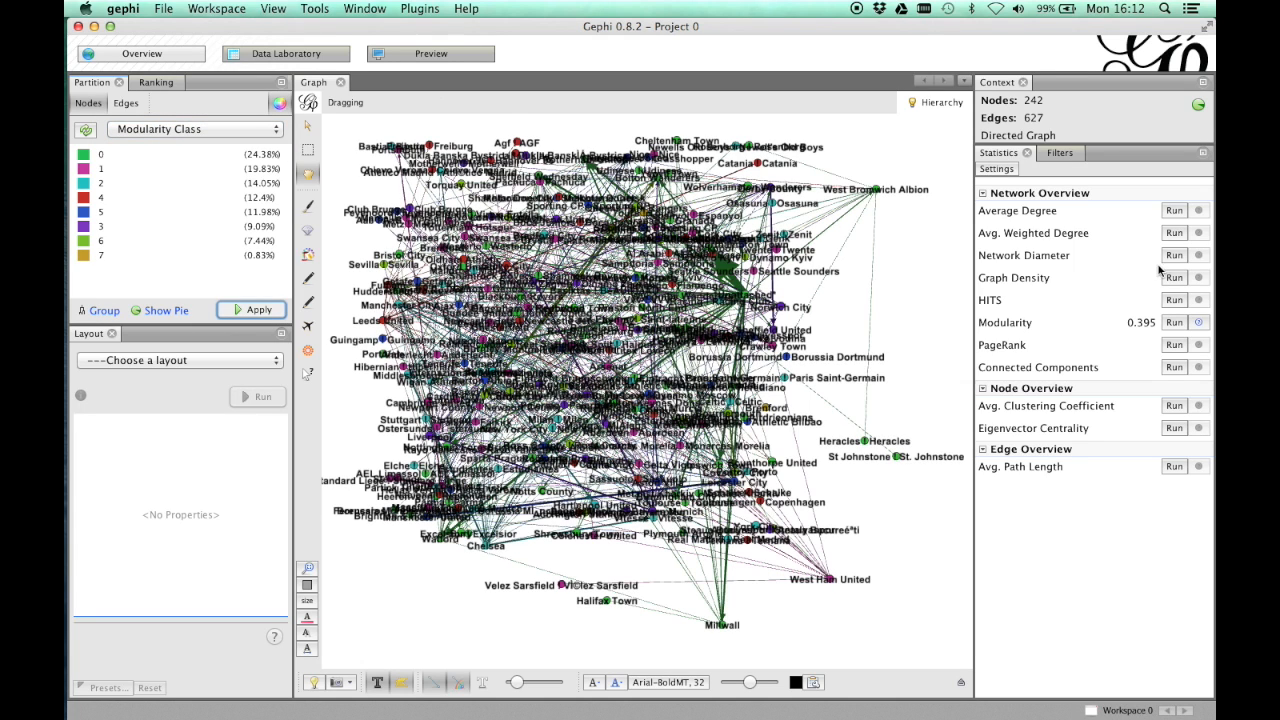
# - Run the Network Diameter statistic as Directed, without normalizing centralities, and close its report
pyautogui.click(1174, 256)
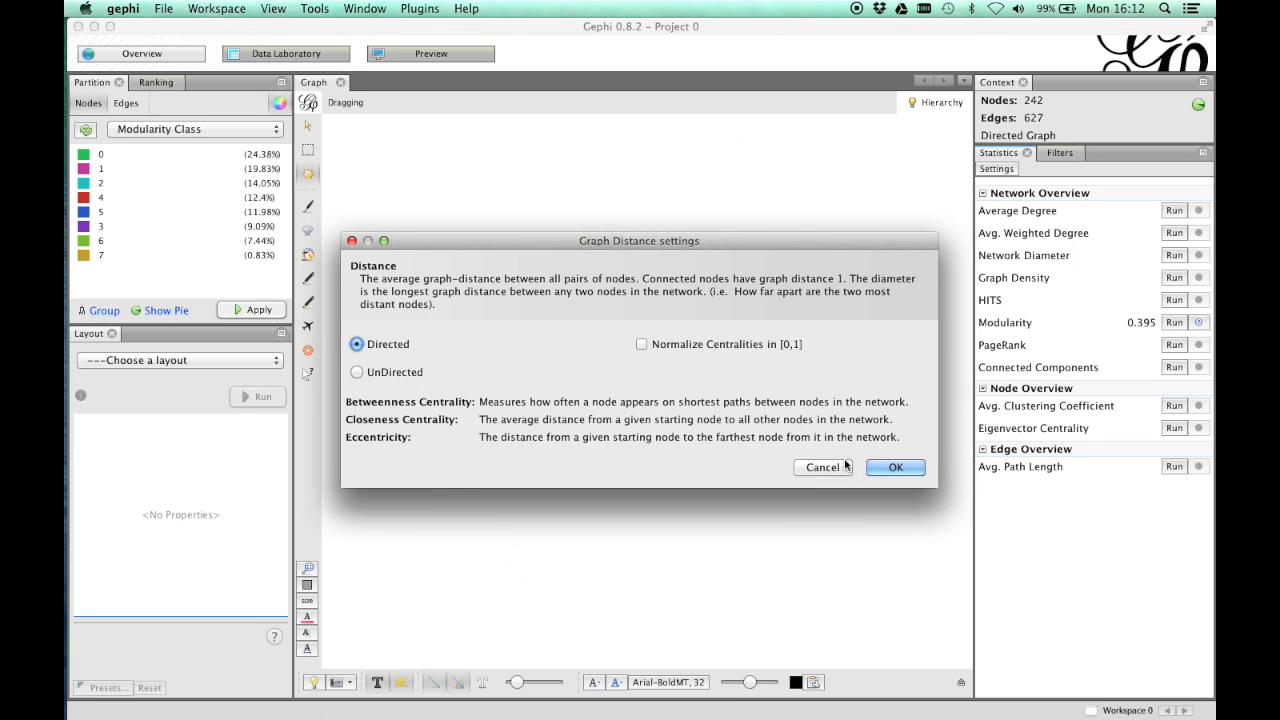
pyautogui.click(882, 468)
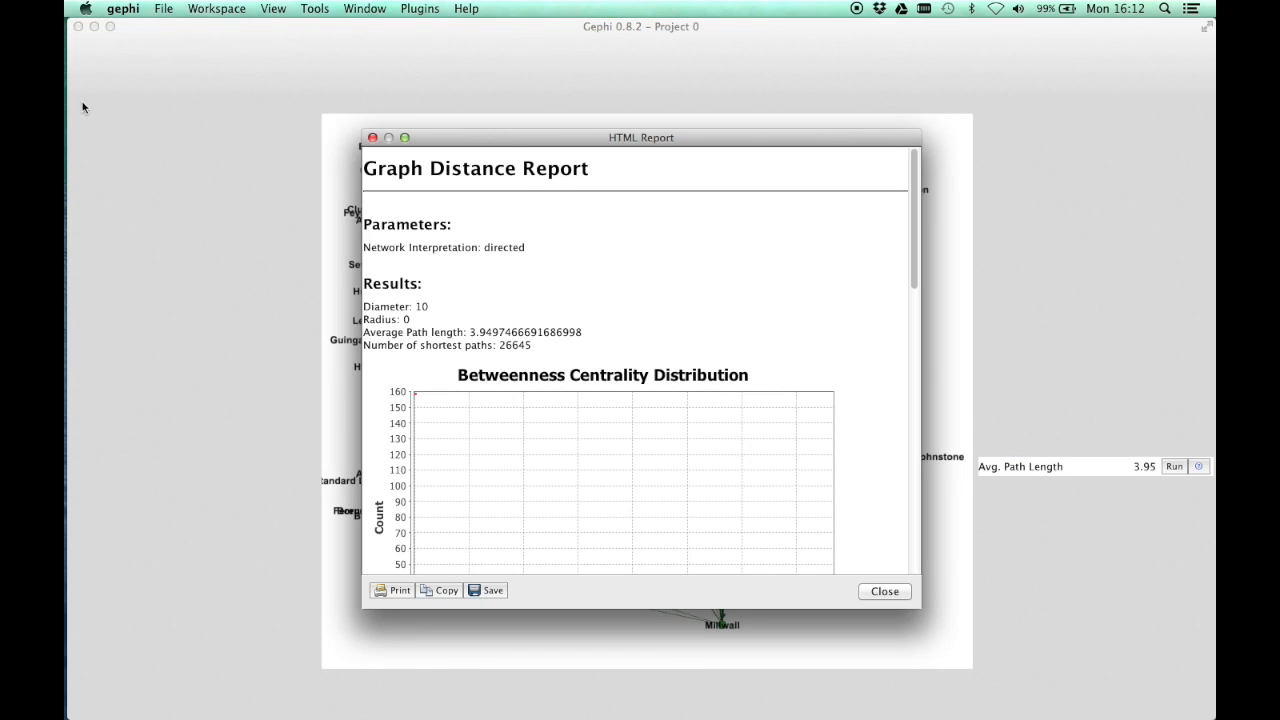
pyautogui.click(885, 591)
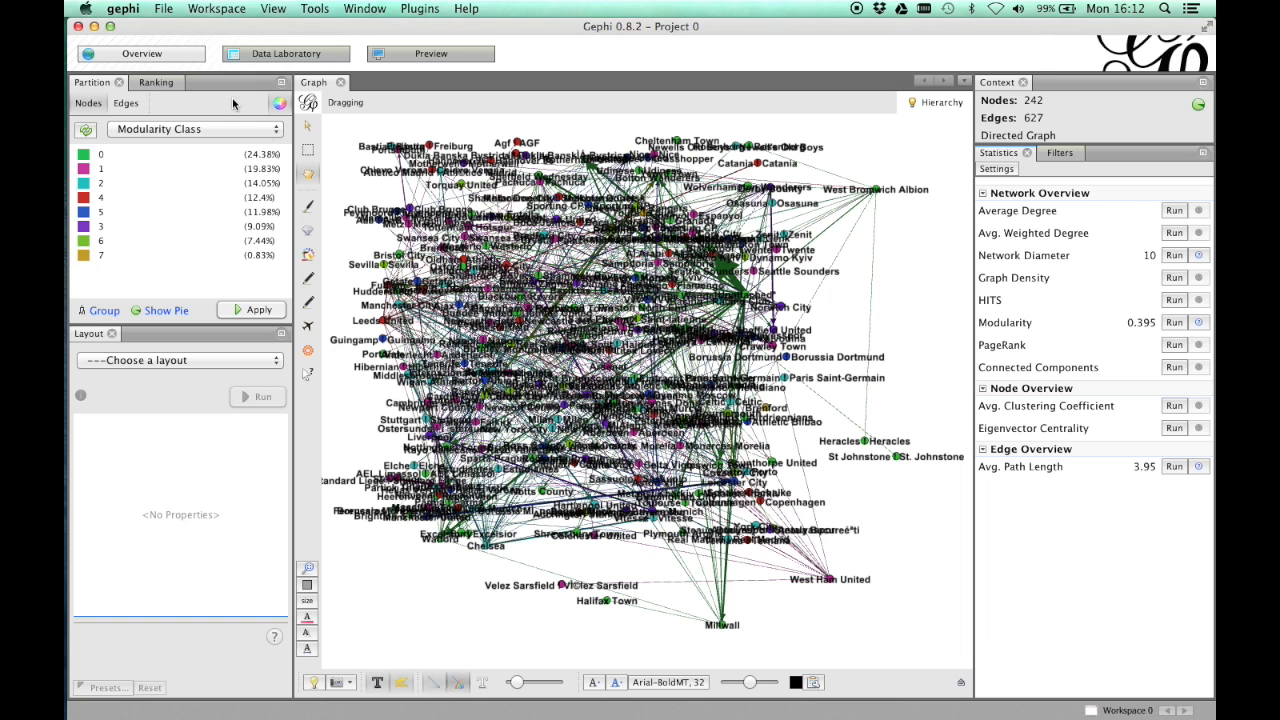
# - Rank the nodes by Betweenness Centrality and apply it as node size, from 10 to 50
pyautogui.click(143, 82)
pyautogui.click(153, 129)
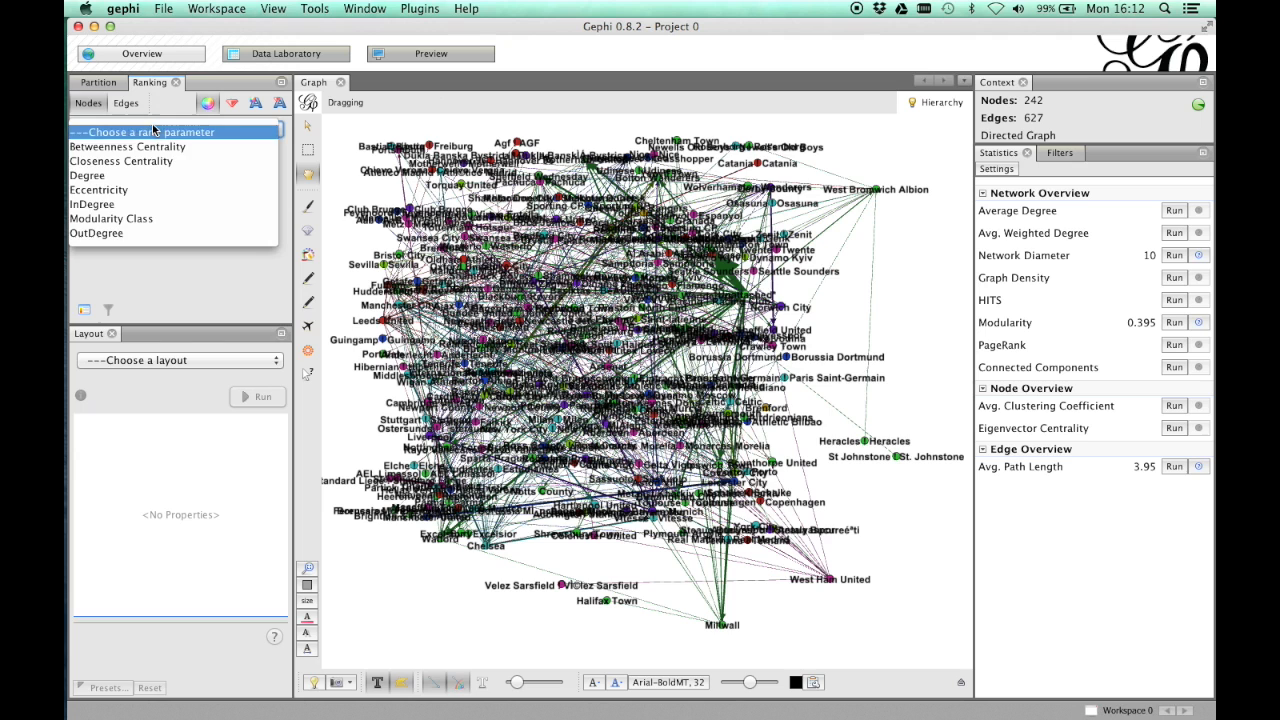
pyautogui.click(200, 143)
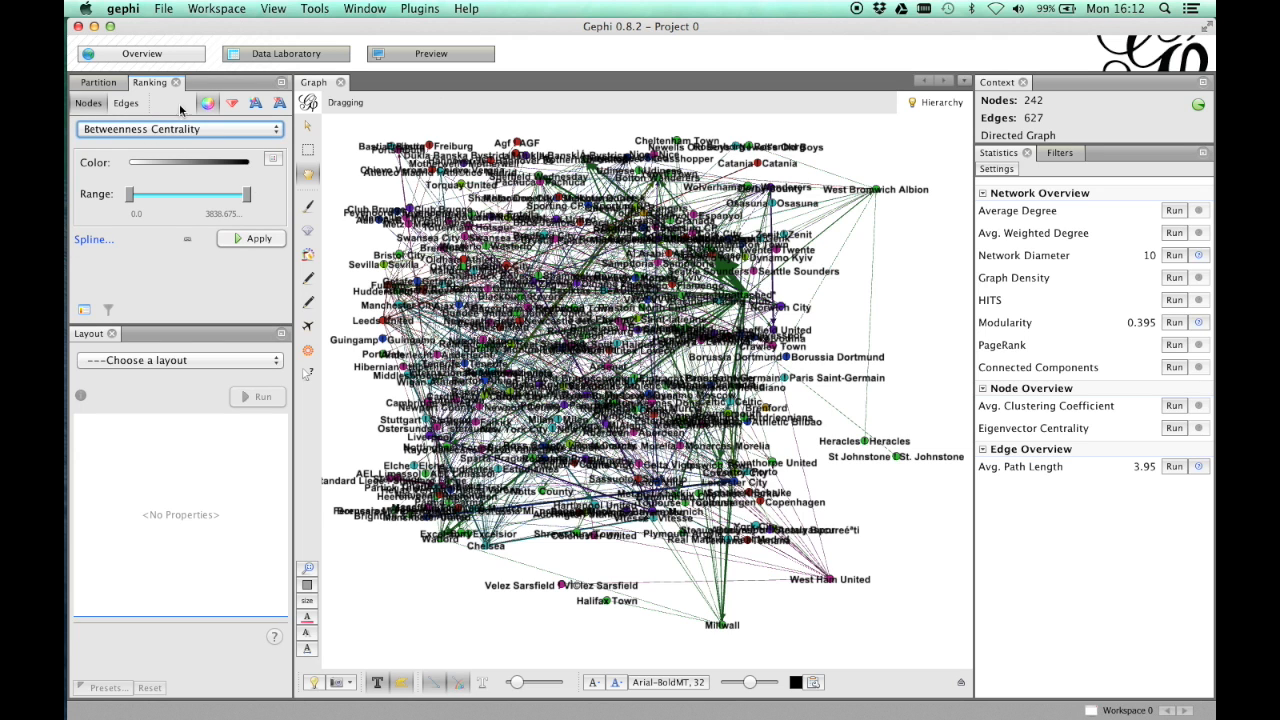
pyautogui.click(231, 103)
pyautogui.click(253, 241)
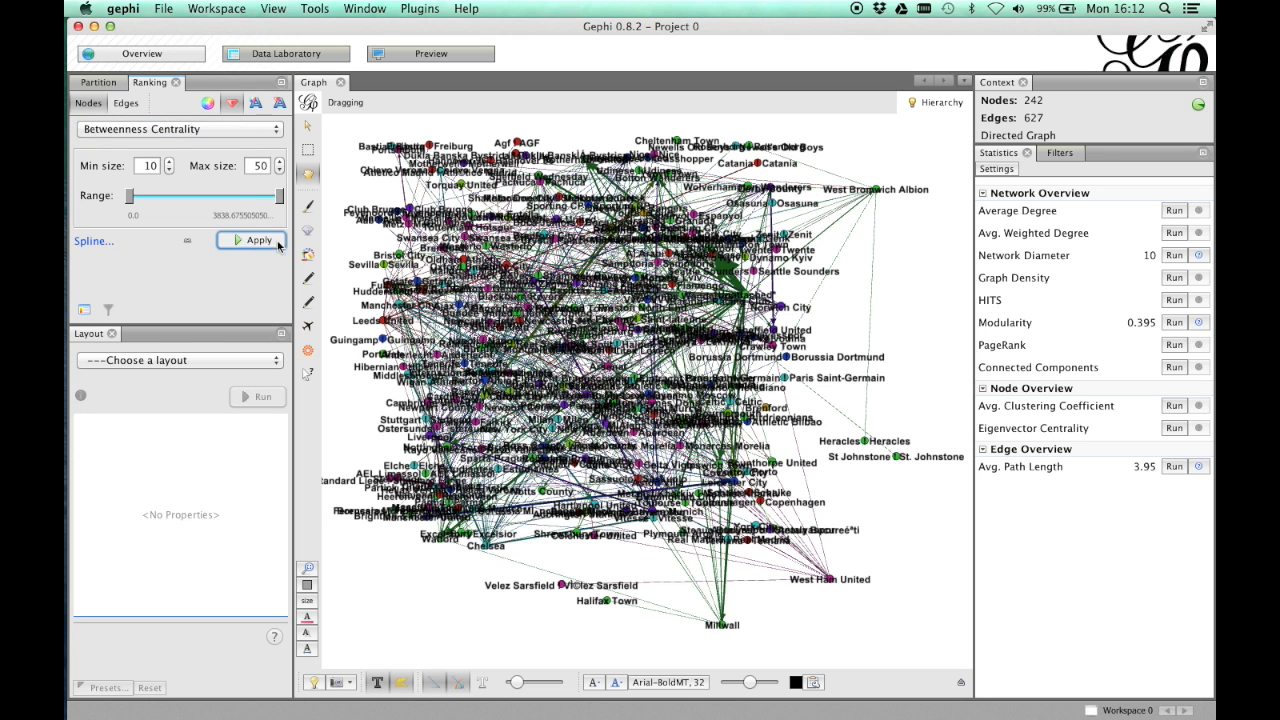
pyautogui.moveTo(385, 320); pyautogui.dragTo(688, 398)
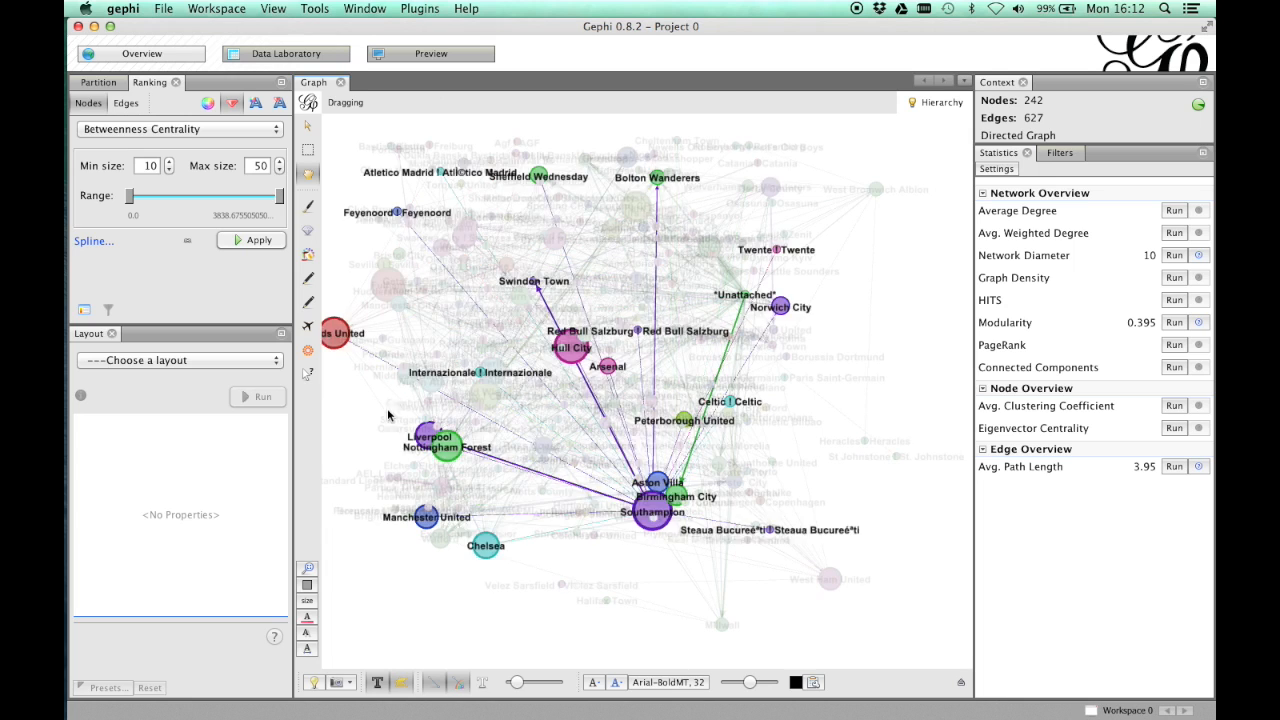
# - Lay out the network with Force Atlas at its default settings and stop the run after a moment
pyautogui.click(172, 359)
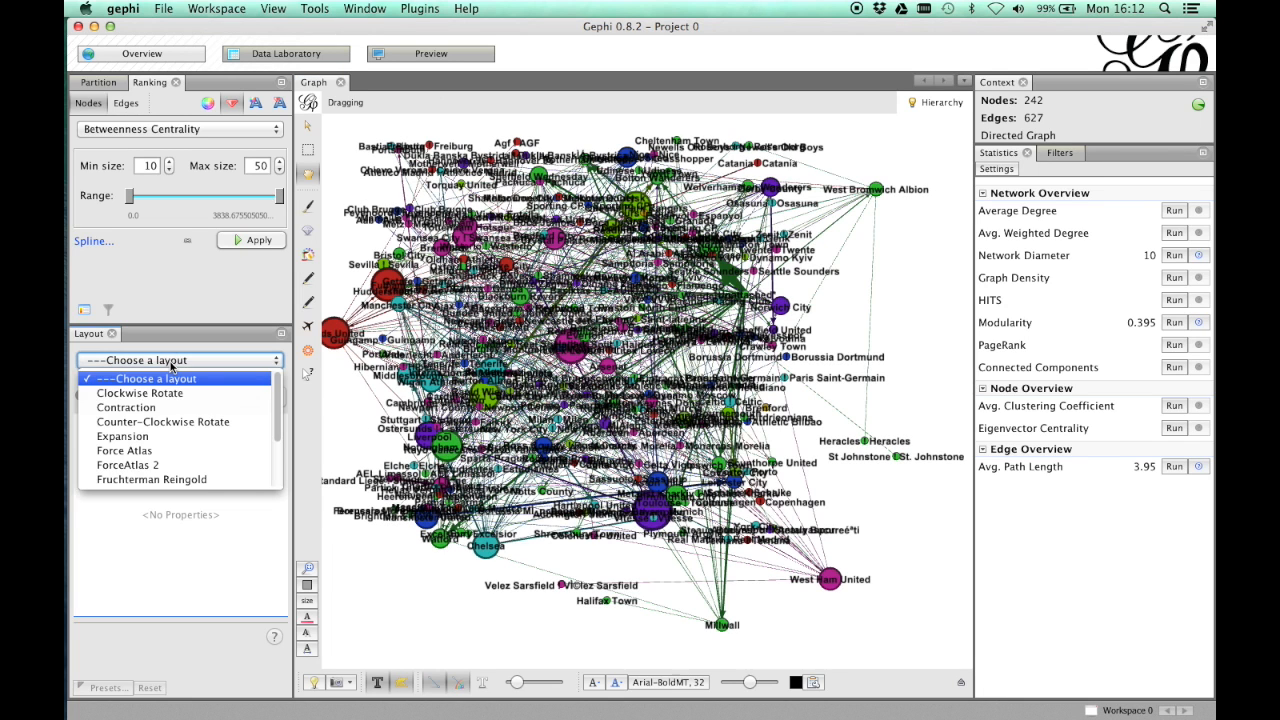
pyautogui.click(196, 450)
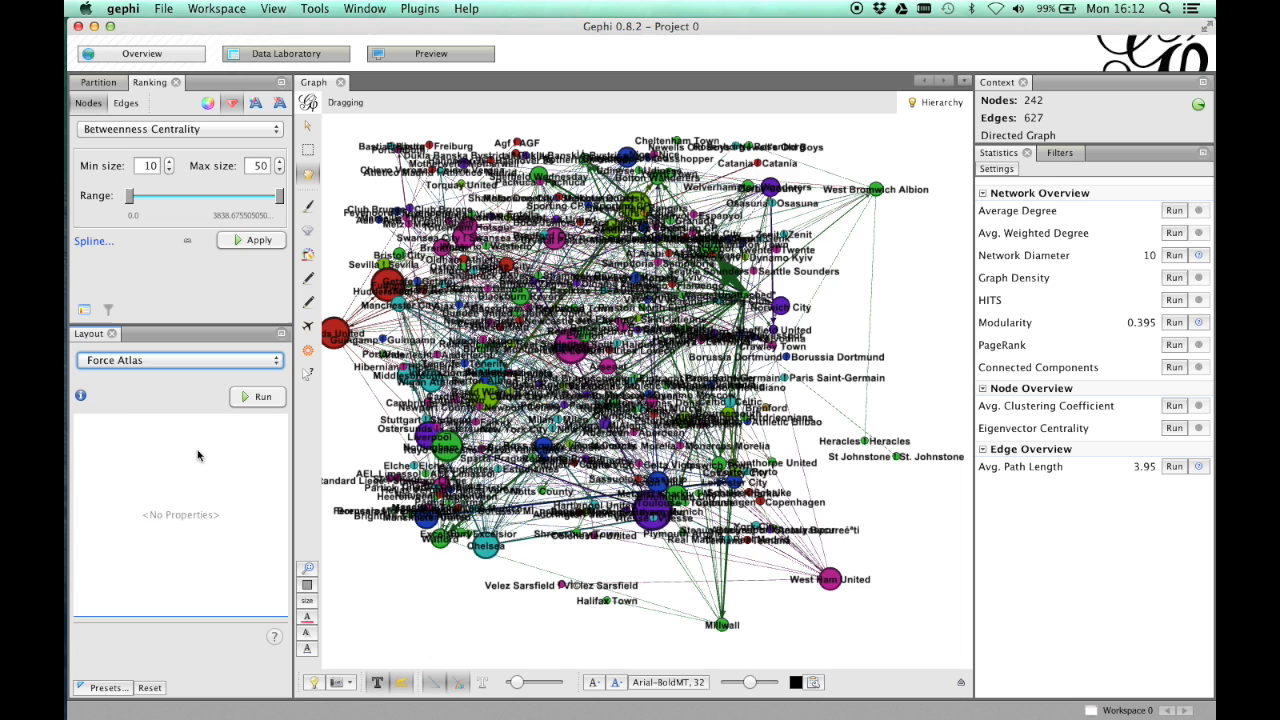
pyautogui.click(259, 399)
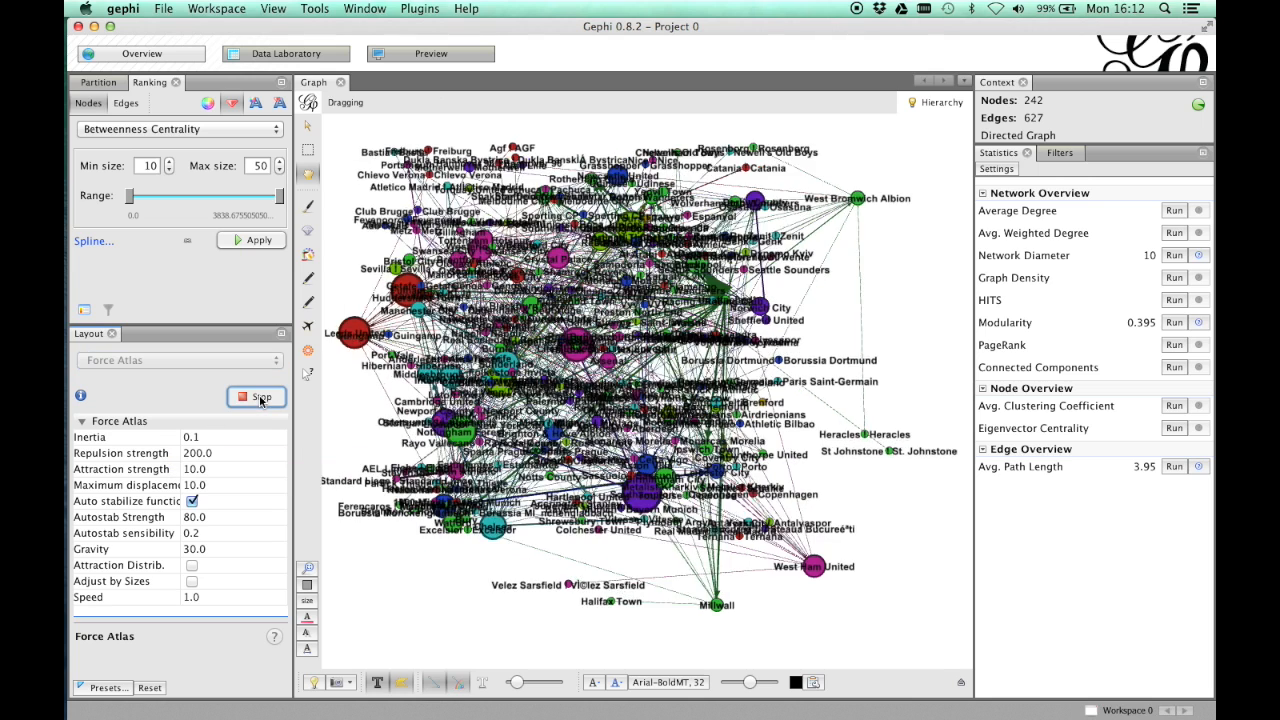
pyautogui.click(259, 399)
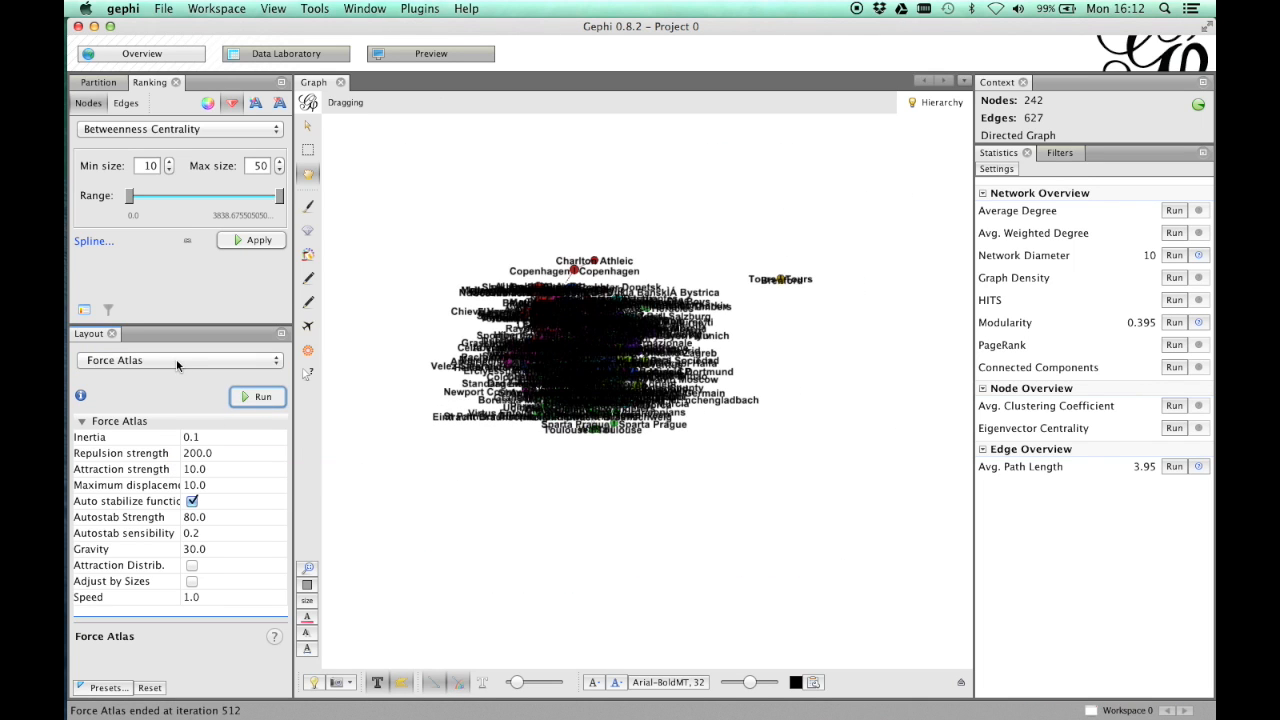
# - Spread the nodes apart by running the Expansion layout repeatedly with a scale factor of 1.2
pyautogui.click(176, 360)
pyautogui.click(150, 436)
pyautogui.click(253, 397)
pyautogui.click(253, 397)
pyautogui.click(253, 397)
pyautogui.click(253, 397)
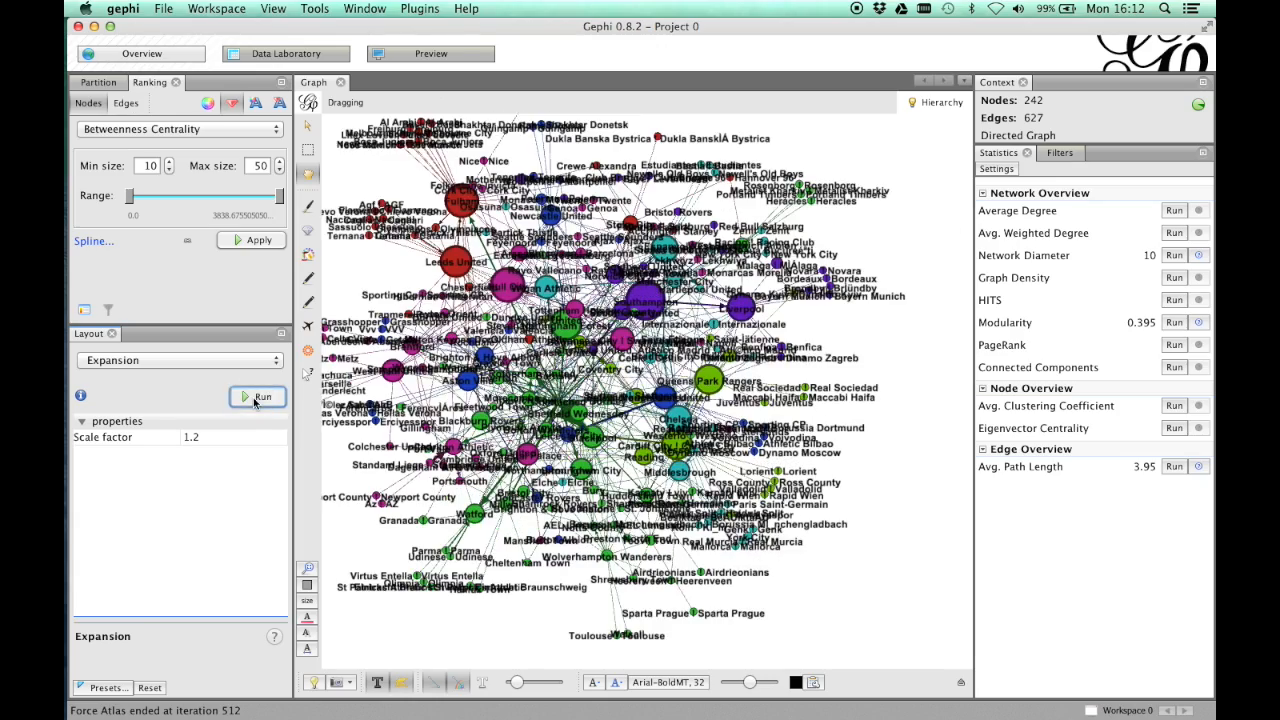
pyautogui.click(255, 398)
pyautogui.click(255, 398)
pyautogui.click(255, 398)
pyautogui.click(255, 398)
pyautogui.scroll(-5, 455, 482)
pyautogui.scroll(5, 455, 482)
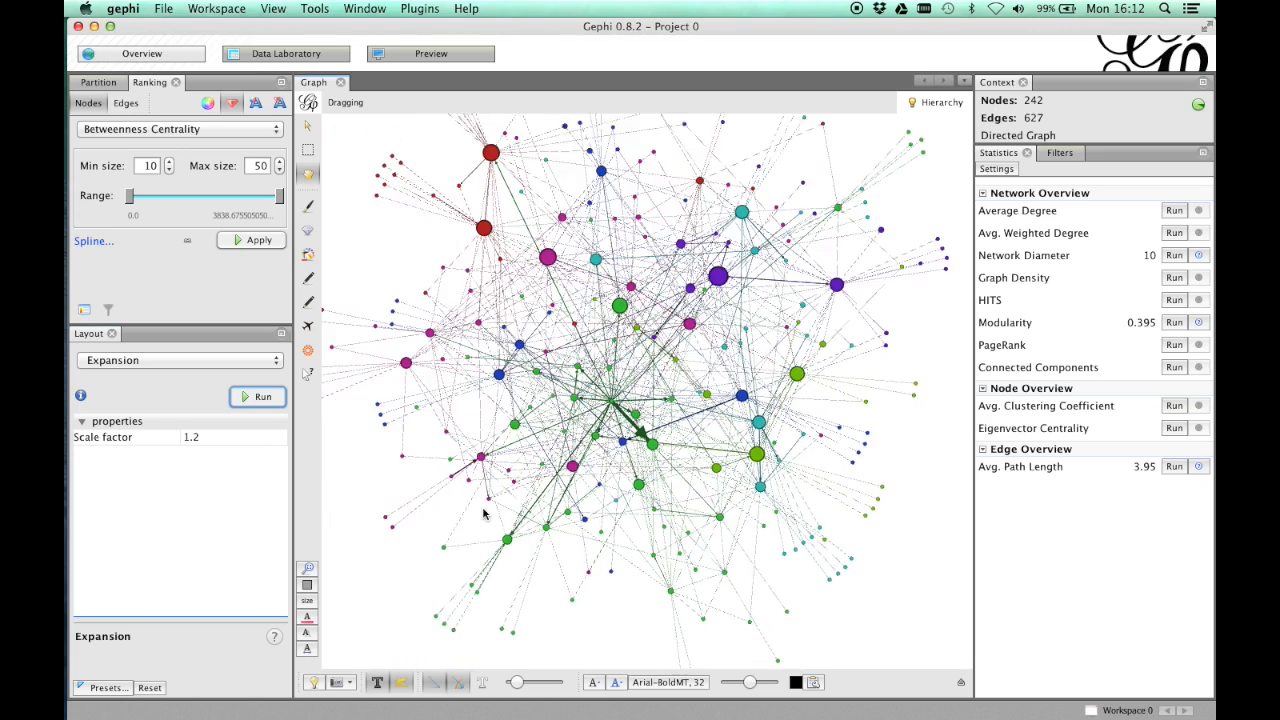
# - Examine the labelled network up close, from the outlying Charlton Athleic and Copenhagen nodes to the connections around Liverpool
pyautogui.moveTo(484, 514); pyautogui.dragTo(571, 506)
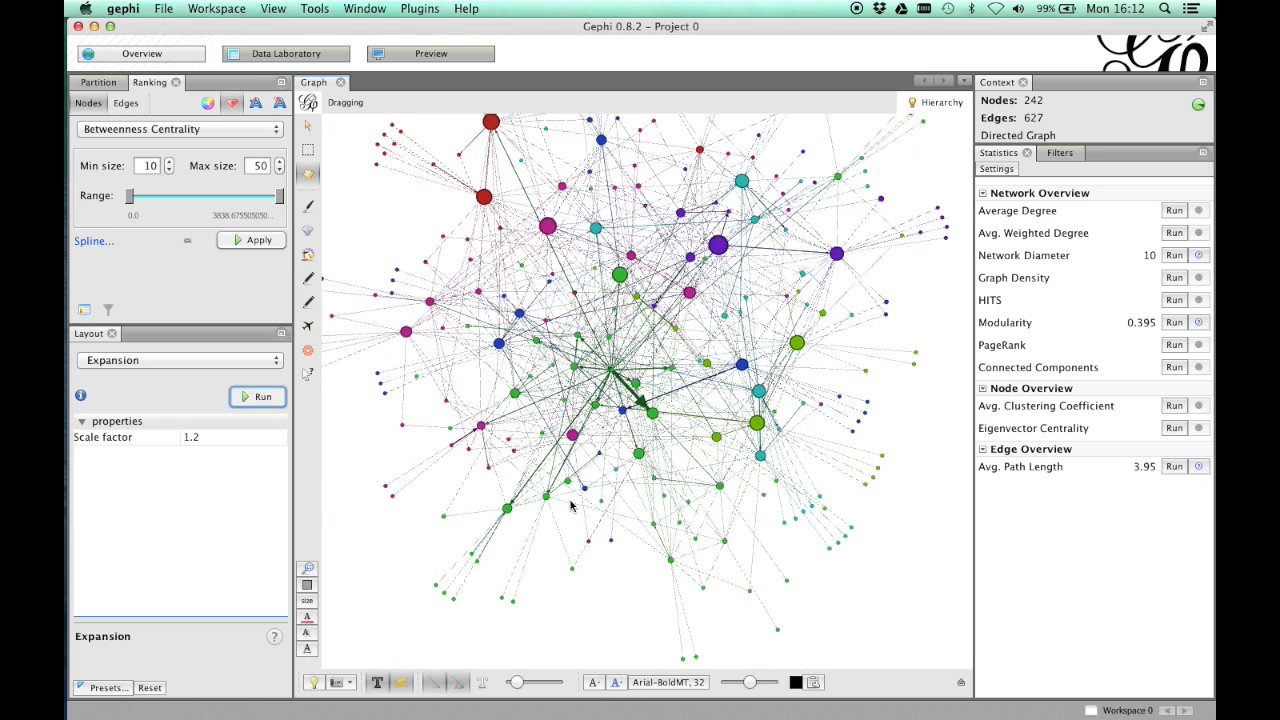
pyautogui.click(380, 682)
pyautogui.scroll(2, 447, 601)
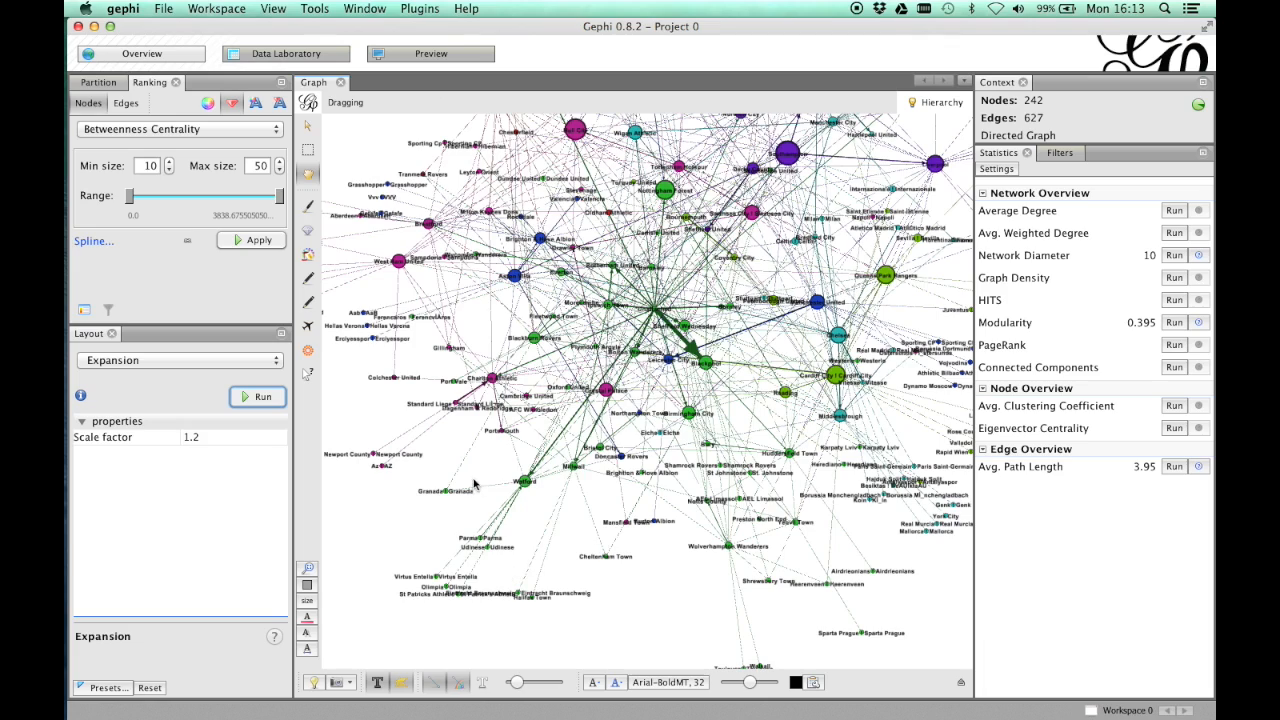
pyautogui.scroll(10, 473, 460)
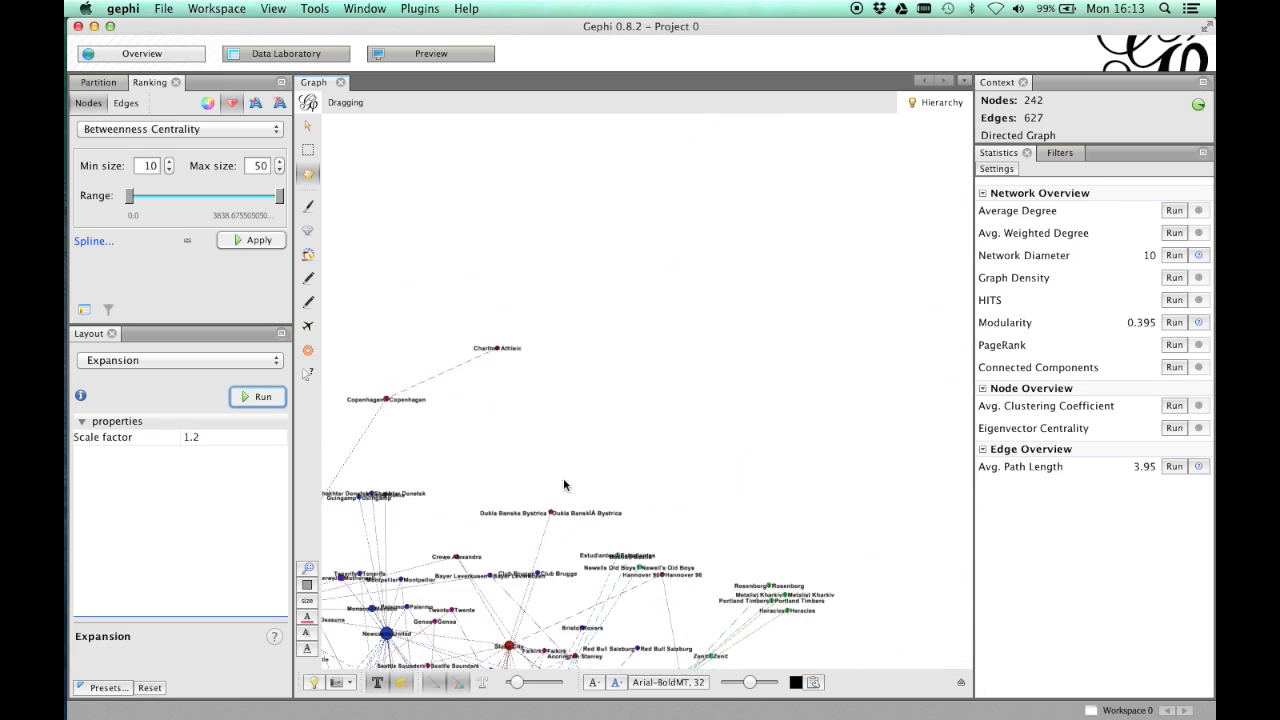
pyautogui.scroll(3, 550, 416)
pyautogui.moveTo(509, 418); pyautogui.dragTo(541, 423)
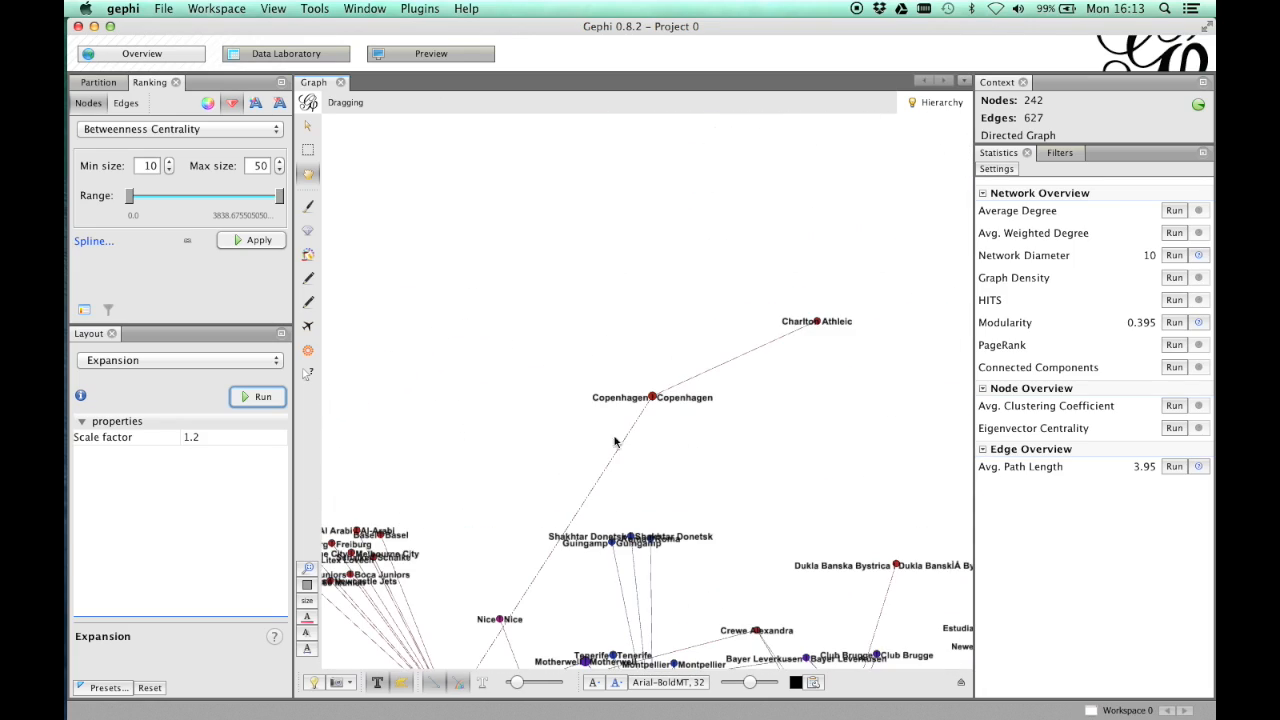
pyautogui.scroll(4, 682, 435)
pyautogui.moveTo(717, 398); pyautogui.dragTo(724, 391)
pyautogui.moveTo(826, 421); pyautogui.dragTo(694, 387)
pyautogui.moveTo(614, 429); pyautogui.dragTo(592, 388)
pyautogui.moveTo(693, 437); pyautogui.dragTo(644, 407)
pyautogui.moveTo(725, 453); pyautogui.dragTo(707, 316)
pyautogui.moveTo(509, 662); pyautogui.dragTo(735, 440)
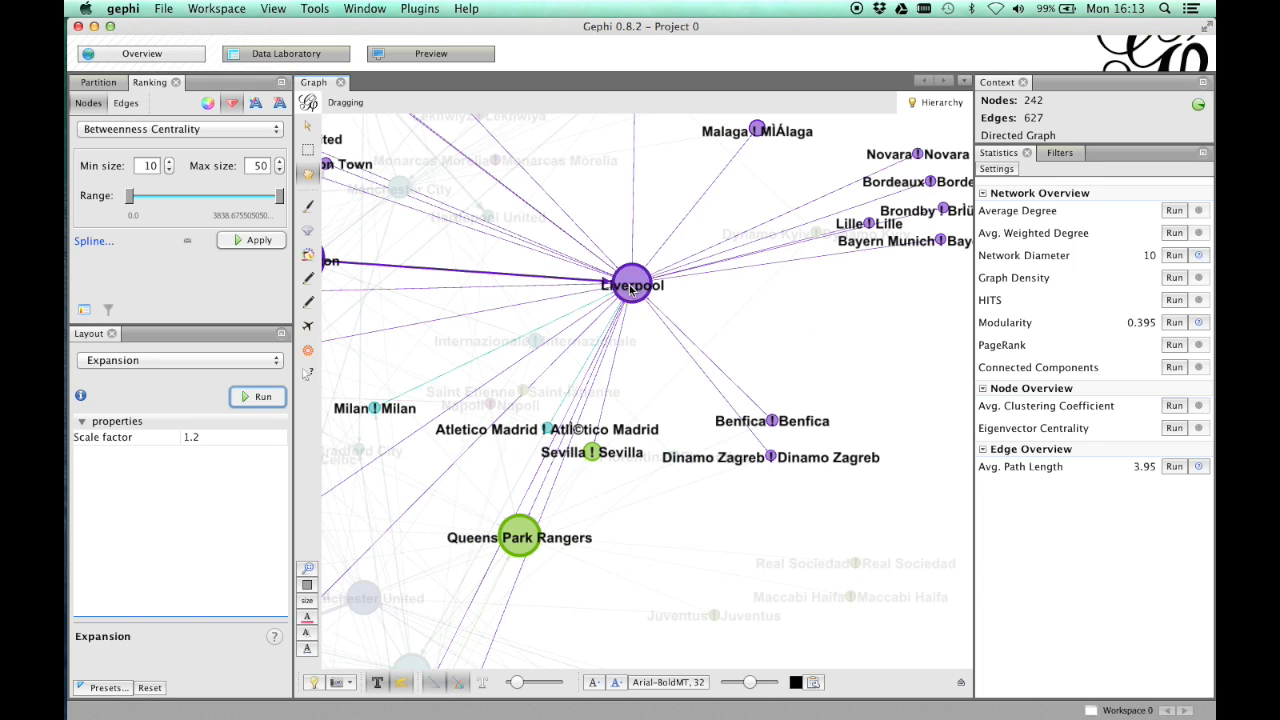
pyautogui.moveTo(630, 290); pyautogui.dragTo(664, 316)
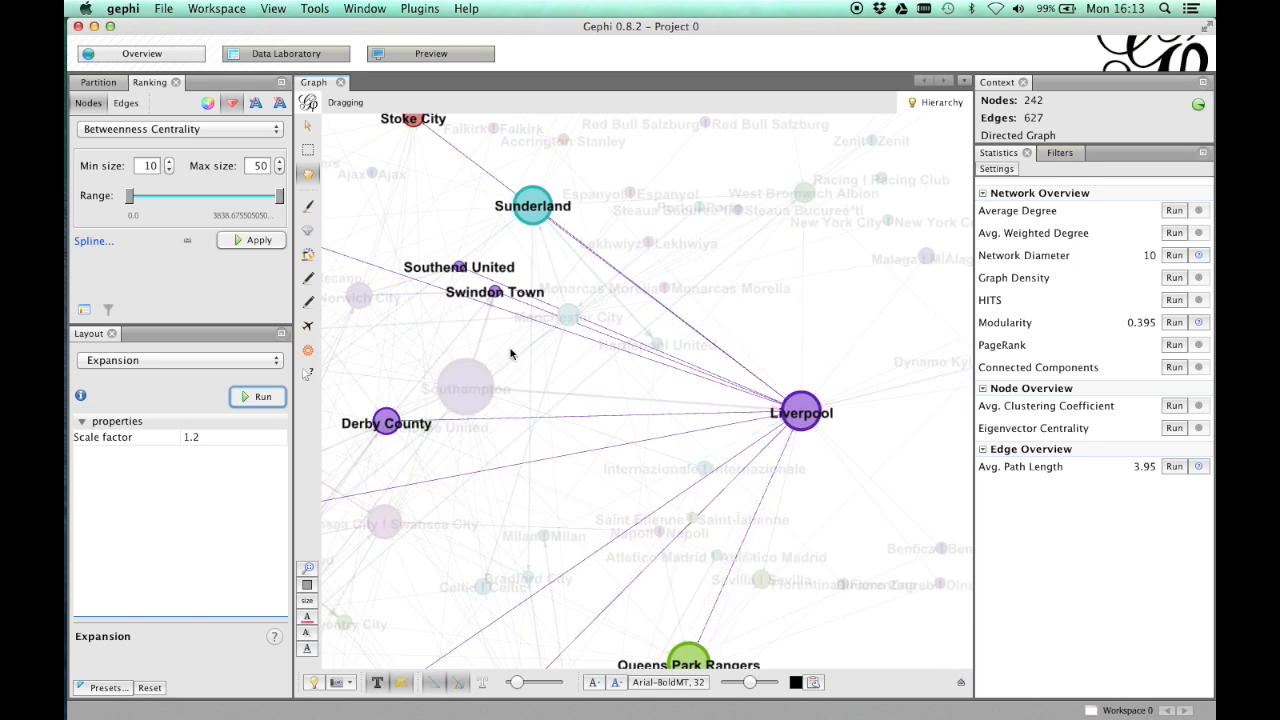
# - Move the Southampton node a little closer to Liverpool in the graph
pyautogui.moveTo(493, 388); pyautogui.dragTo(564, 389)
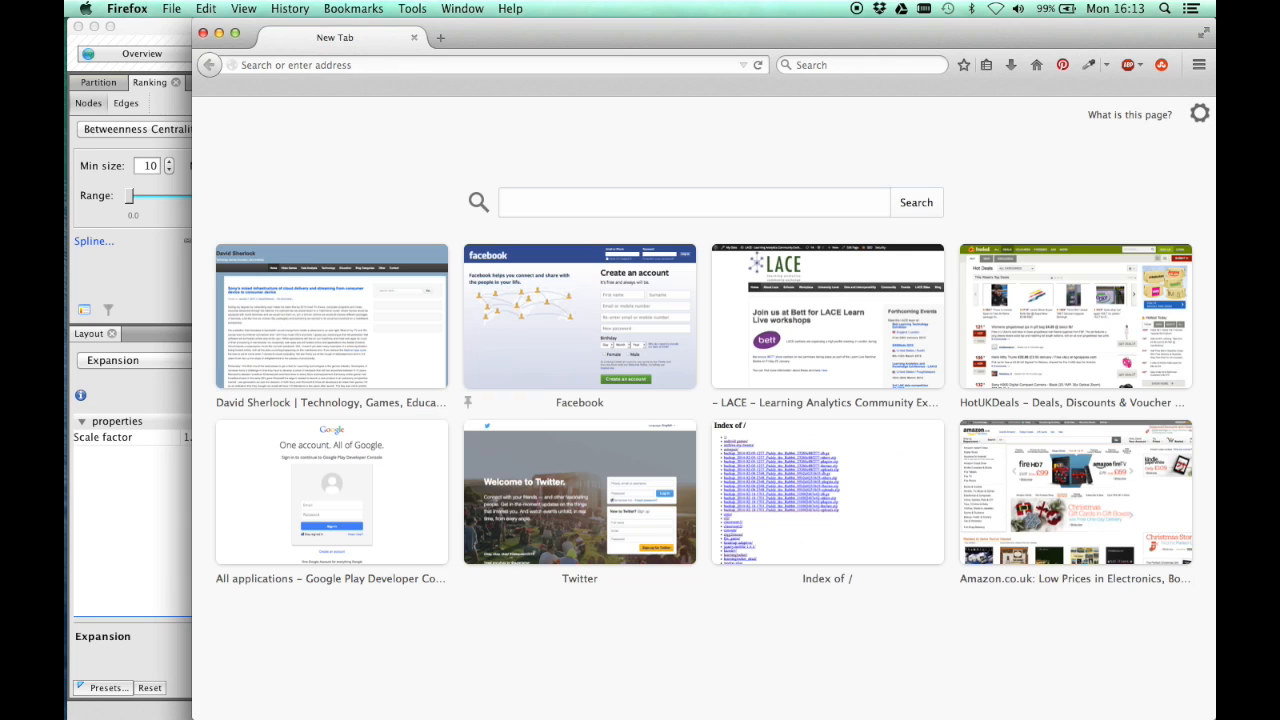
# - Switch to Firefox, search the web for "2014 english transfers wikipedia" and open Wikipedia's List of English football transfers summer 2014
pyautogui.click(519, 203)
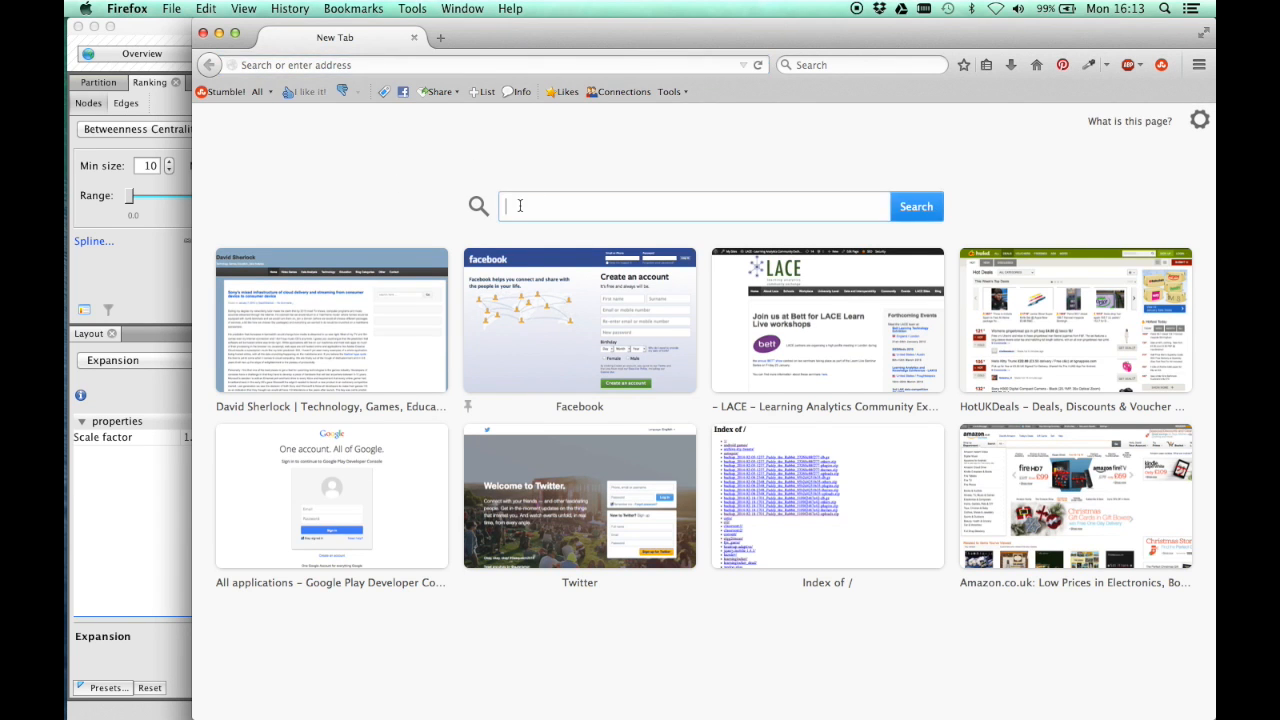
pyautogui.write('2013')
pyautogui.press('BackSpace')
pyautogui.write('4 p')
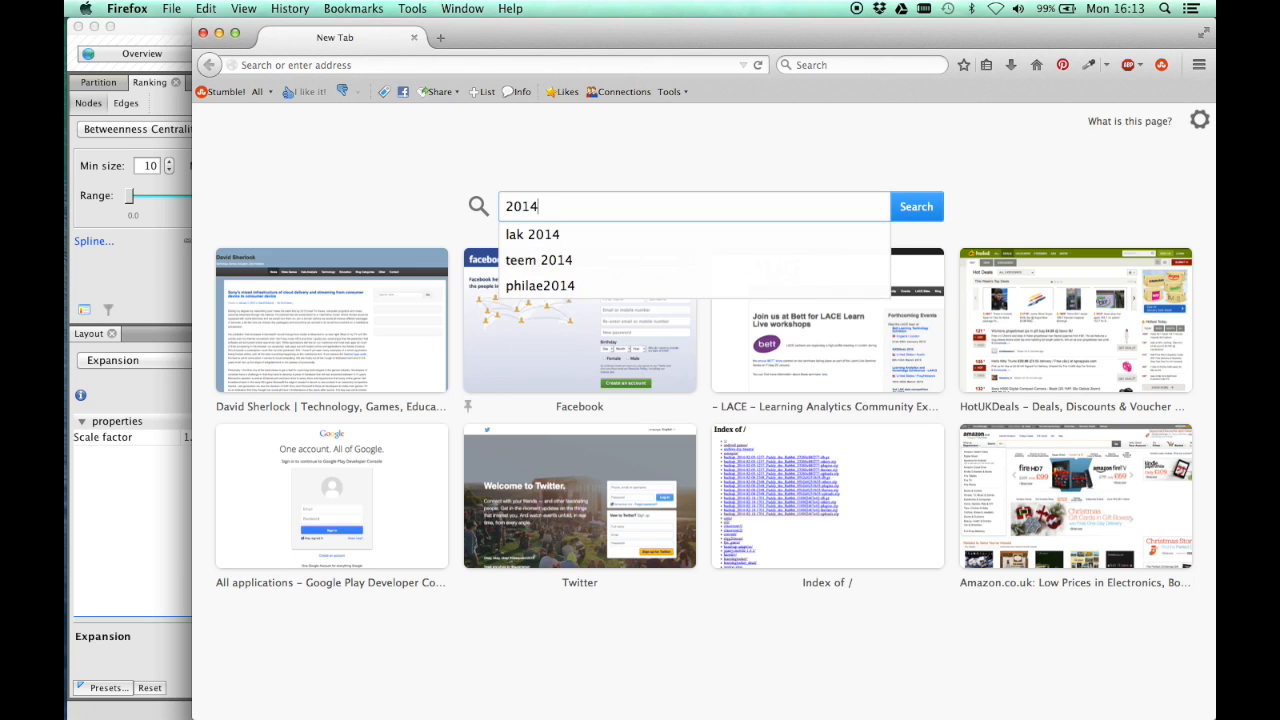
pyautogui.press('BackSpace')
pyautogui.write('english transfers wikiped')
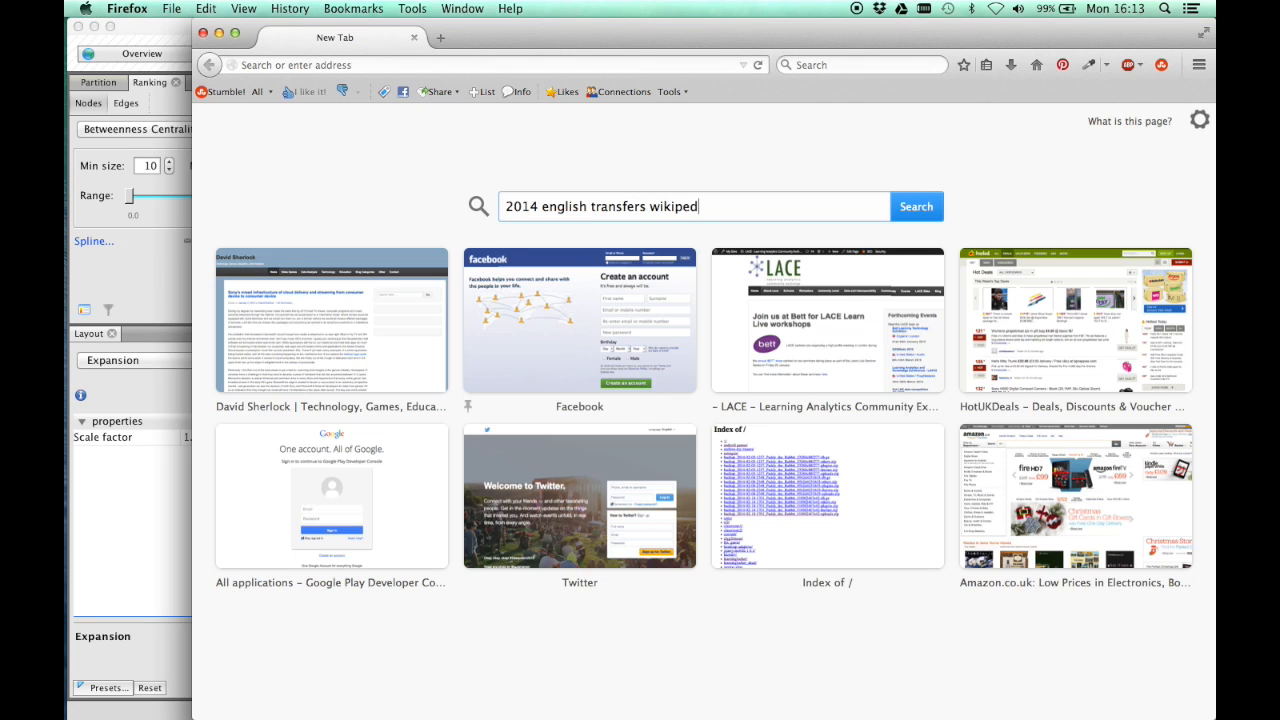
pyautogui.write('ia')
pyautogui.press('Return')
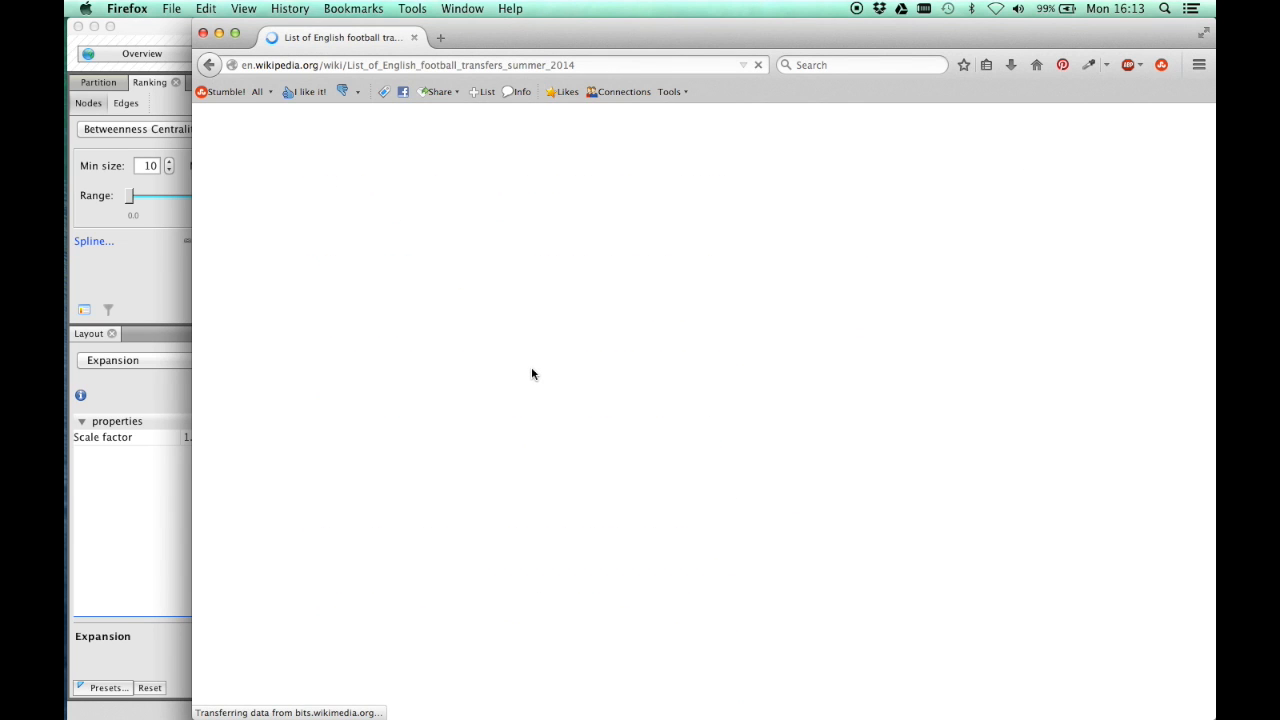
# - Find "south" in the Wikipedia transfer list and shift the browser window aside to uncover part of Gephi
pyautogui.press('super+f')
pyautogui.write('sotuh')
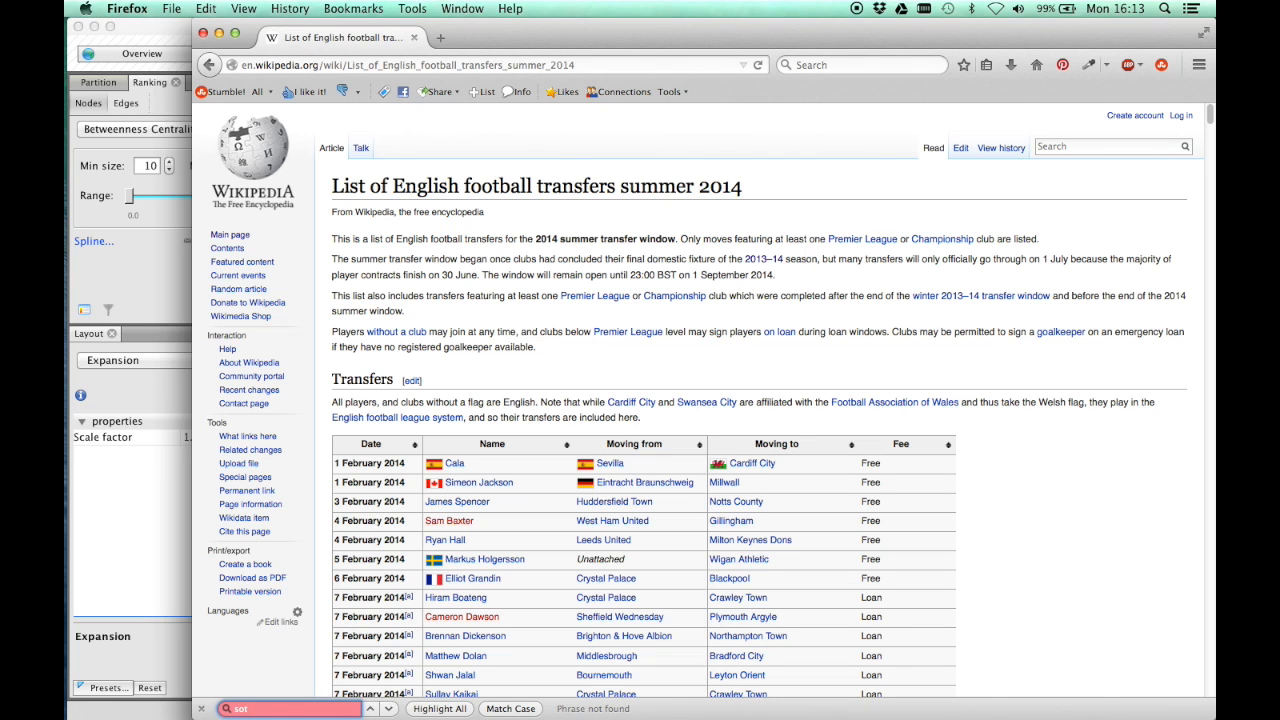
pyautogui.press('BackSpace')
pyautogui.write('uthha')
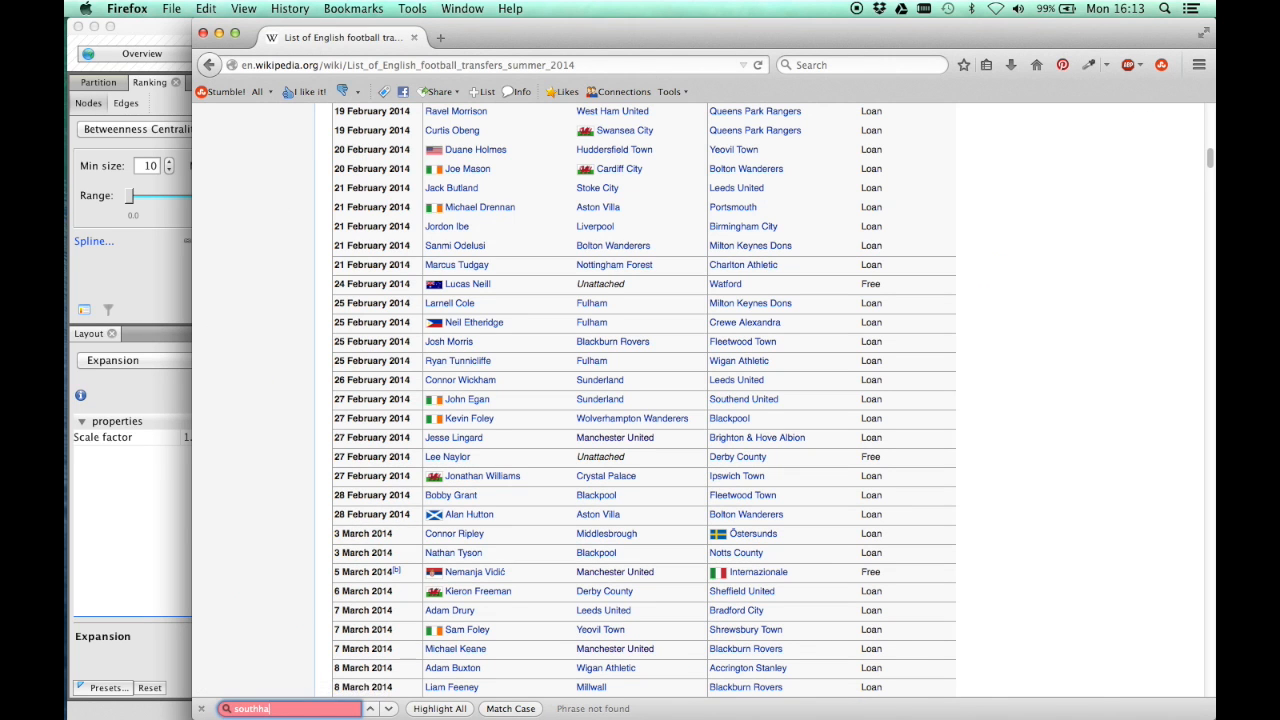
pyautogui.press('BackSpace')
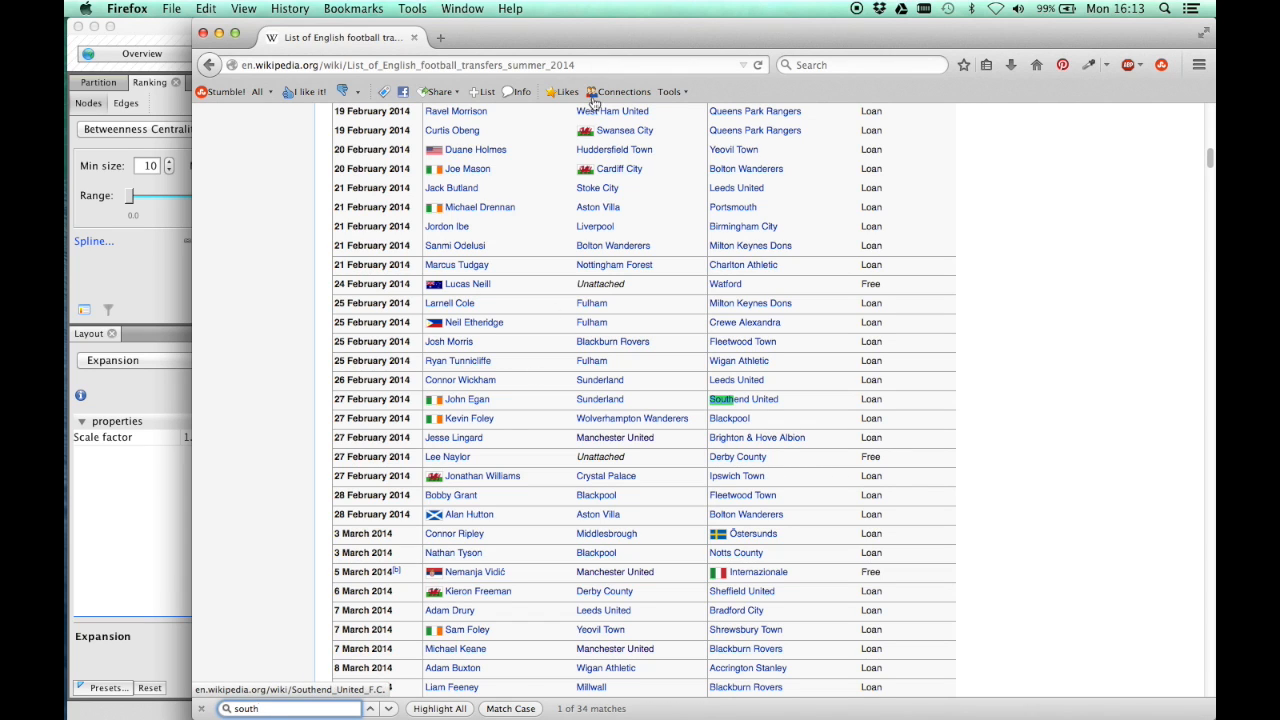
pyautogui.moveTo(590, 30); pyautogui.dragTo(735, 92)
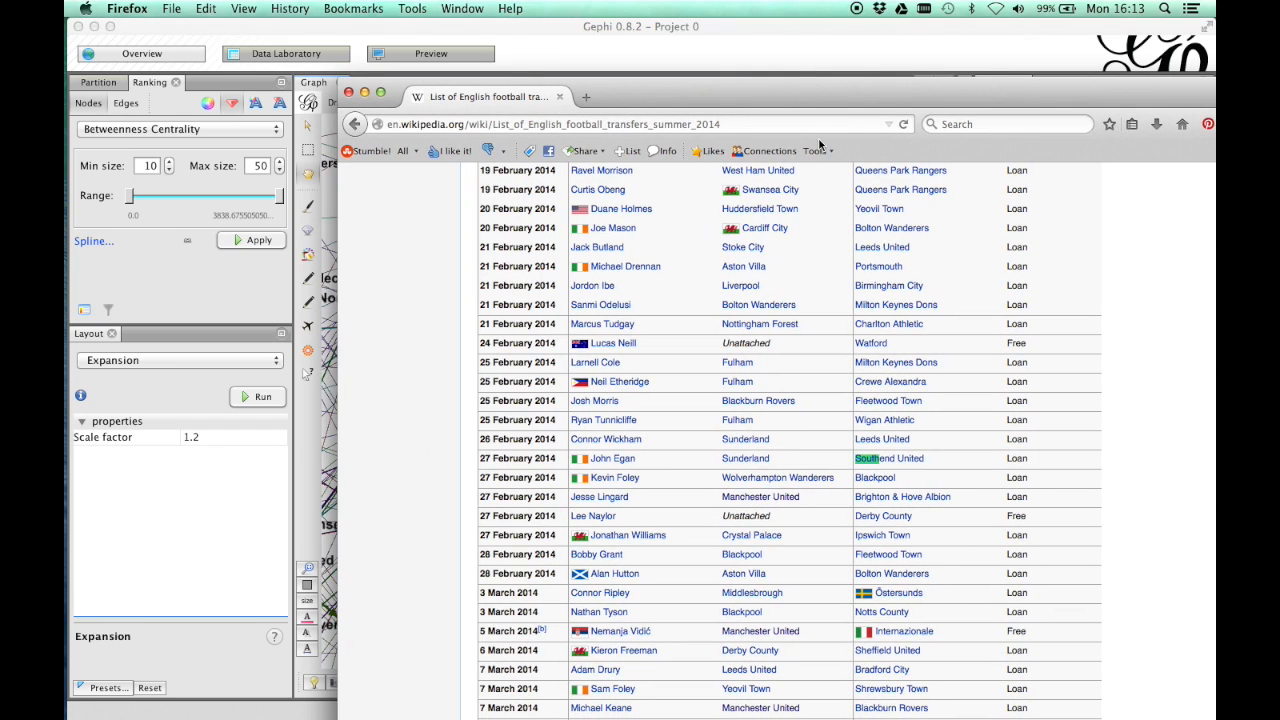
# - Narrow the page search to Southampton and go through its matches in the transfer table as far as the June 2014 moves
pyautogui.write('ampton')
pyautogui.press('Return')
pyautogui.press('Return')
pyautogui.press('Return')
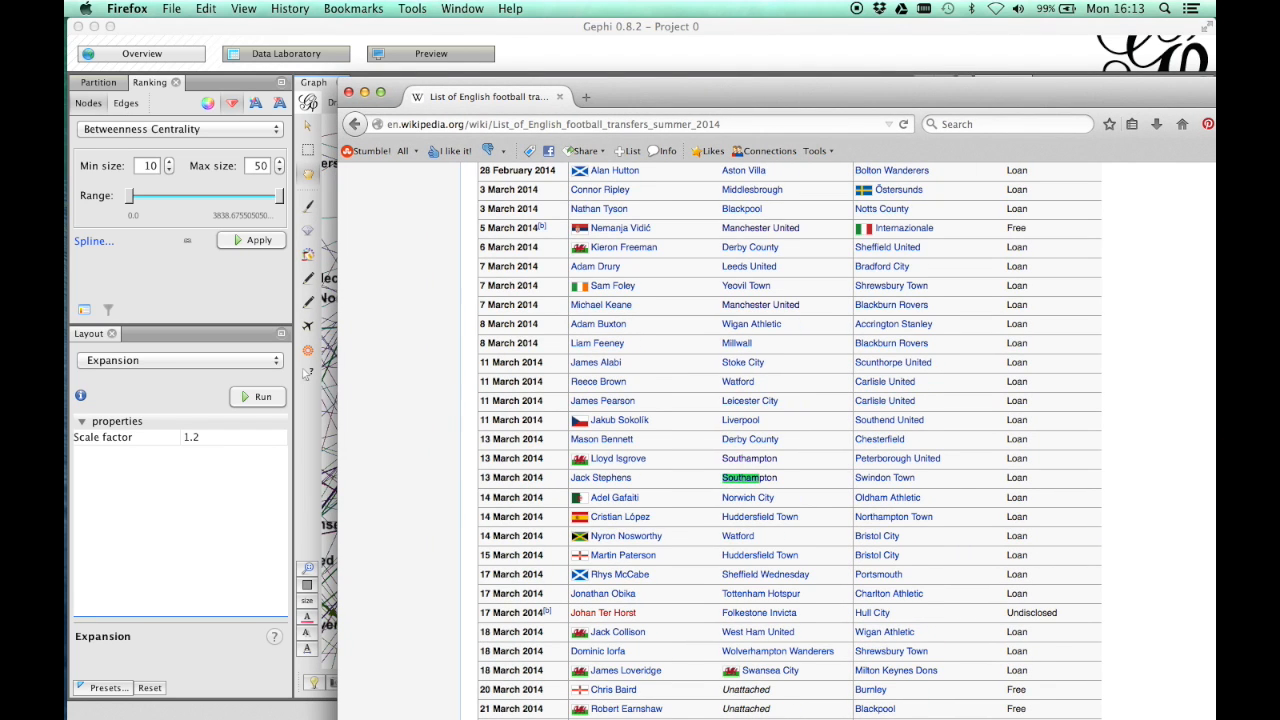
pyautogui.press('Return')
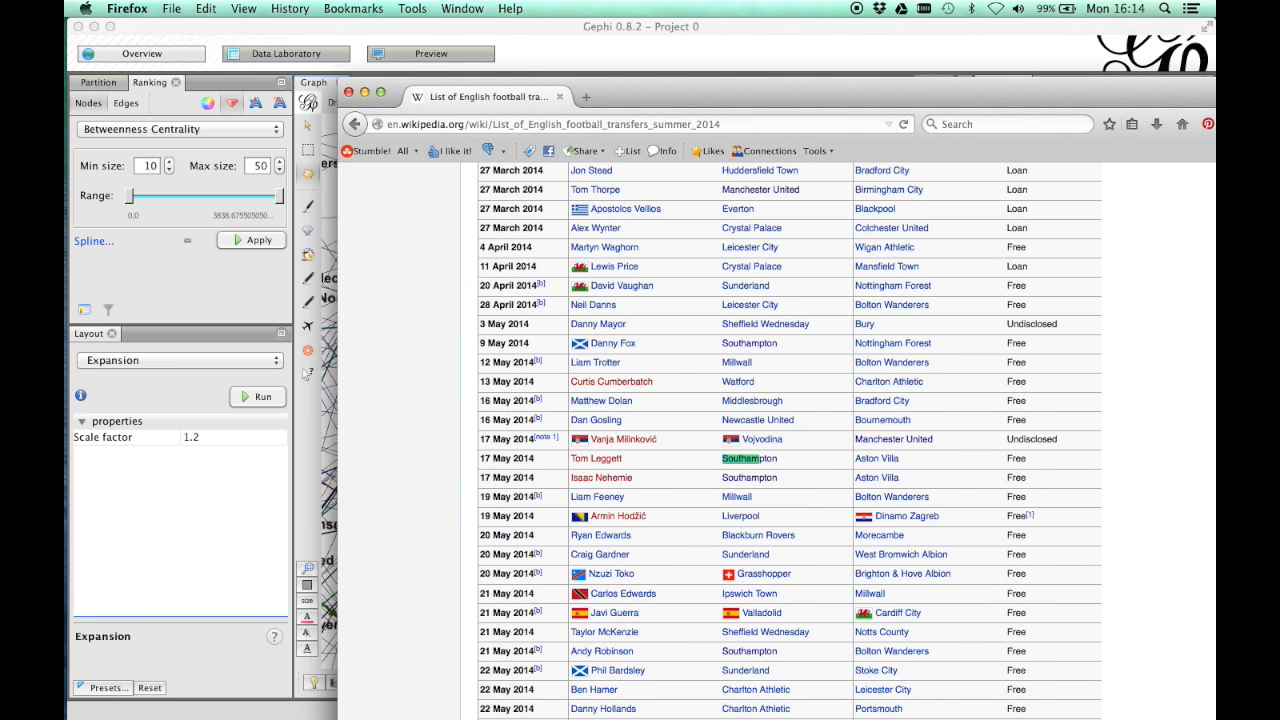
pyautogui.press('Return')
pyautogui.press('Return')
pyautogui.press('Return')
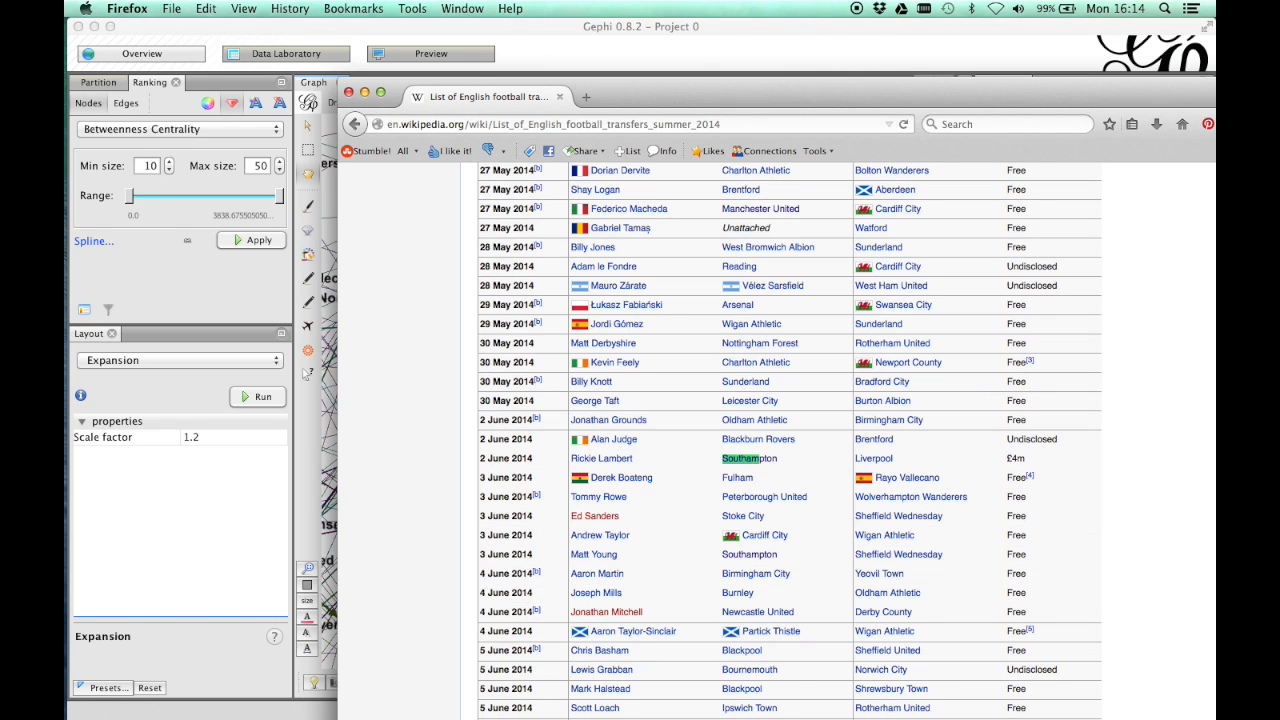
pyautogui.press('Return')
# - Move the browser window out of the way and examine the Gephi network around Southampton, Liverpool and the neighbouring clubs
pyautogui.moveTo(664, 103); pyautogui.dragTo(1215, 95)
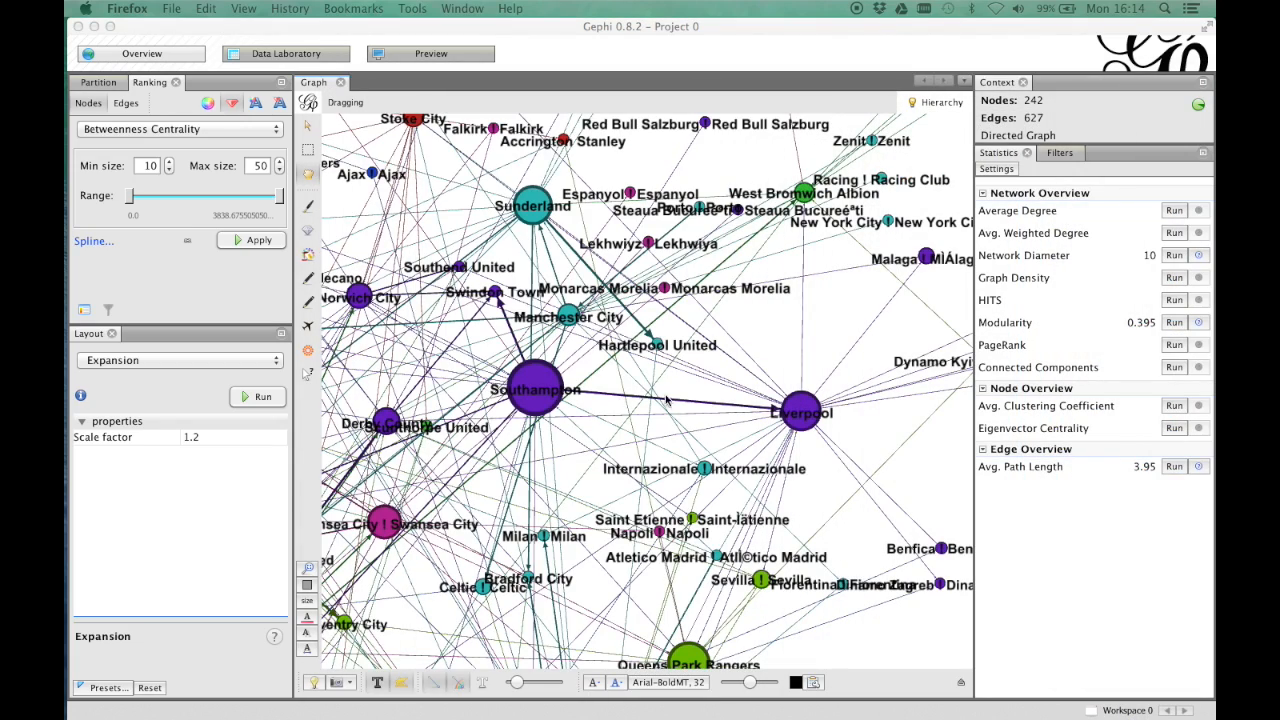
pyautogui.scroll(-5, 634, 370)
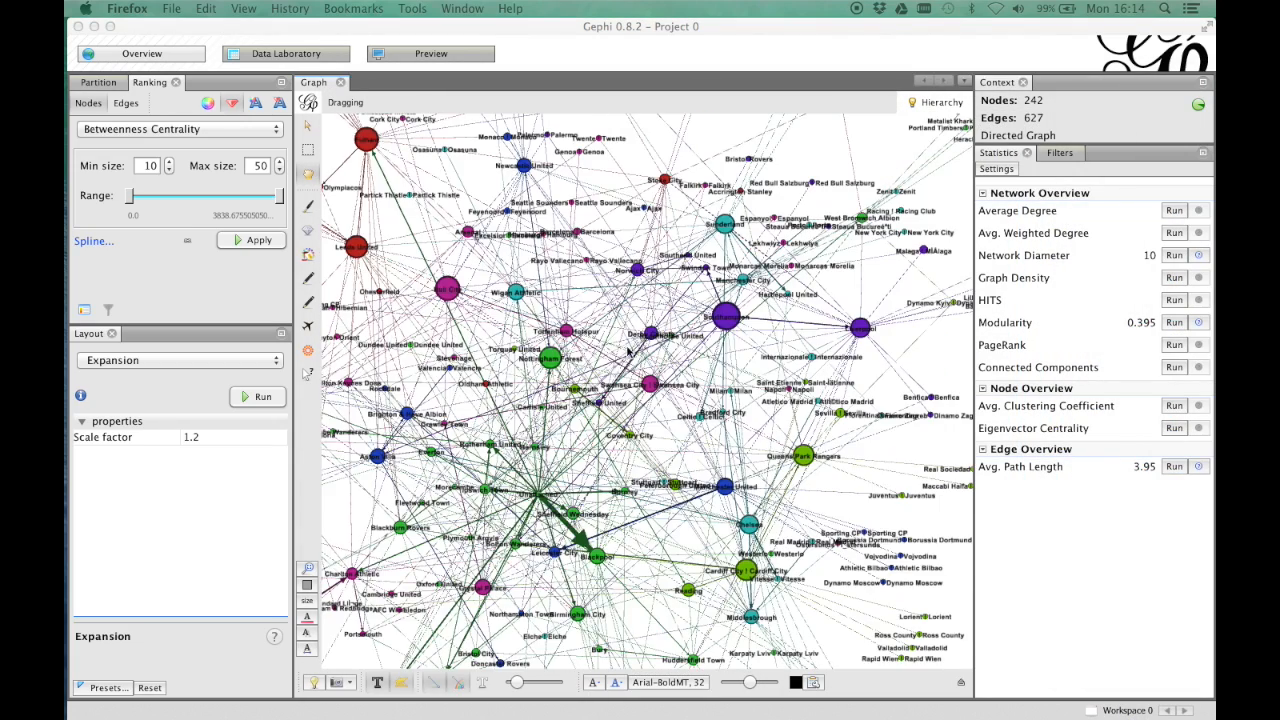
pyautogui.scroll(3, 645, 372)
pyautogui.scroll(3, 645, 372)
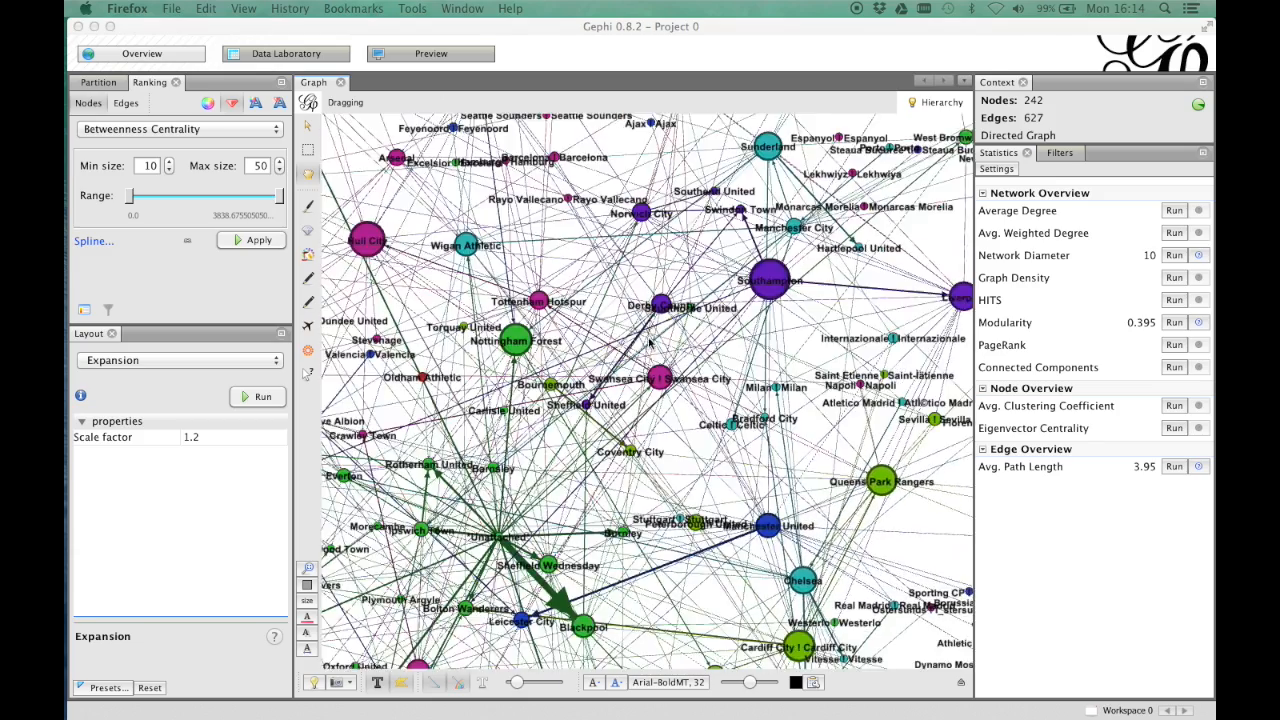